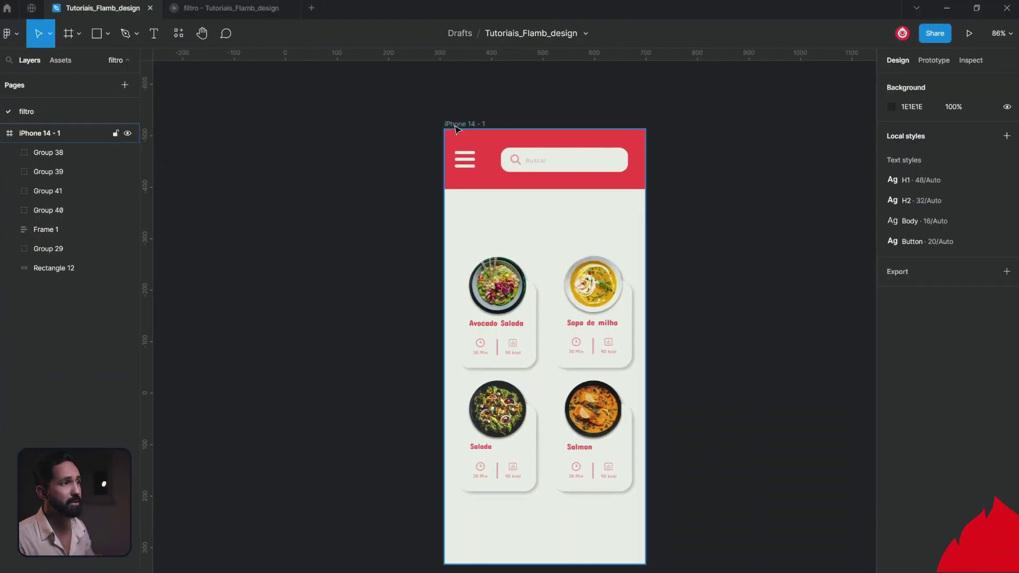
- Zoom into the iPhone 14 - 1 screen and add a 'Todos' text label below the red header
click(453, 124)
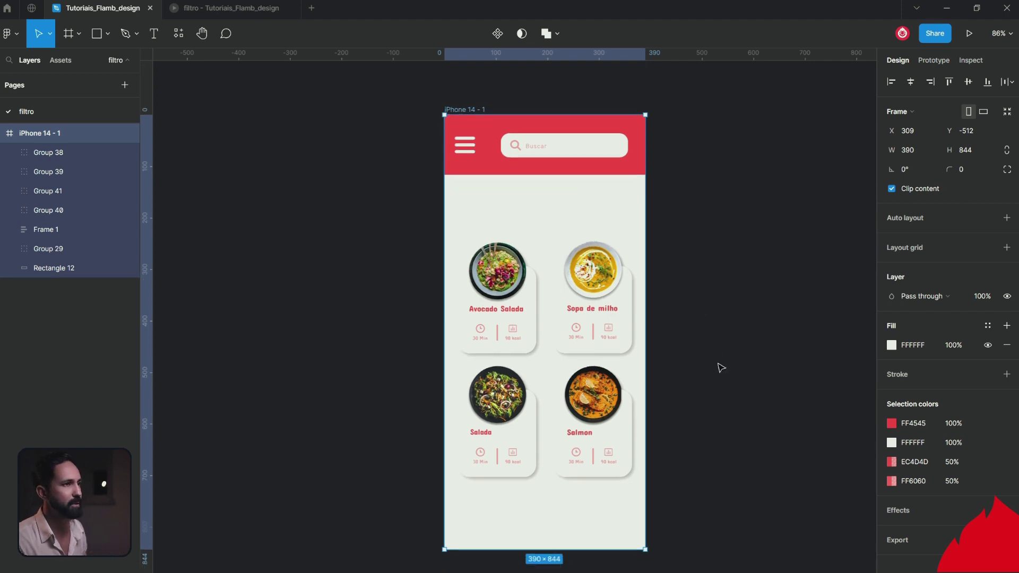
scroll(684, 272, up, 1)
click(354, 199)
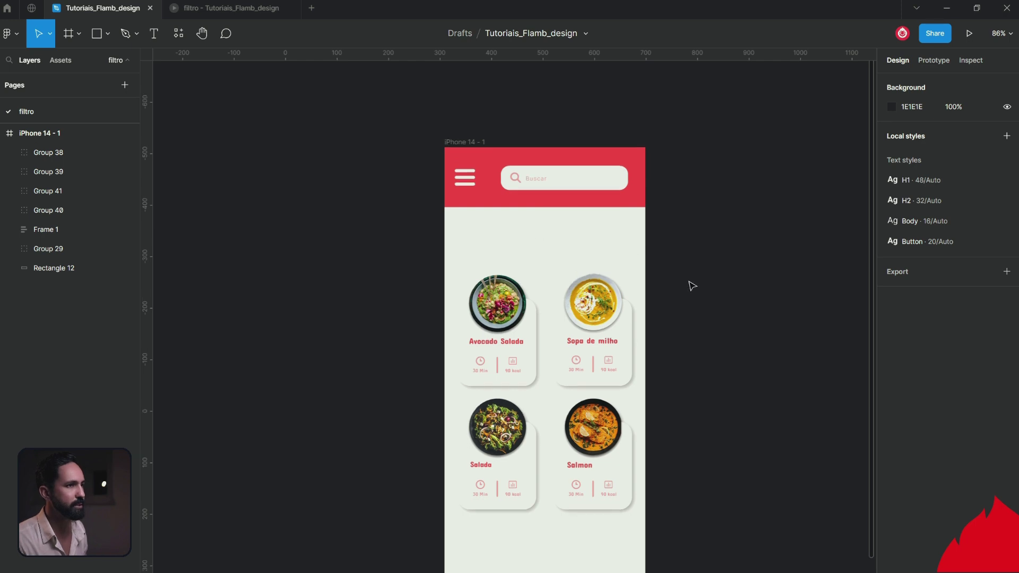
key(ctrl+equal)
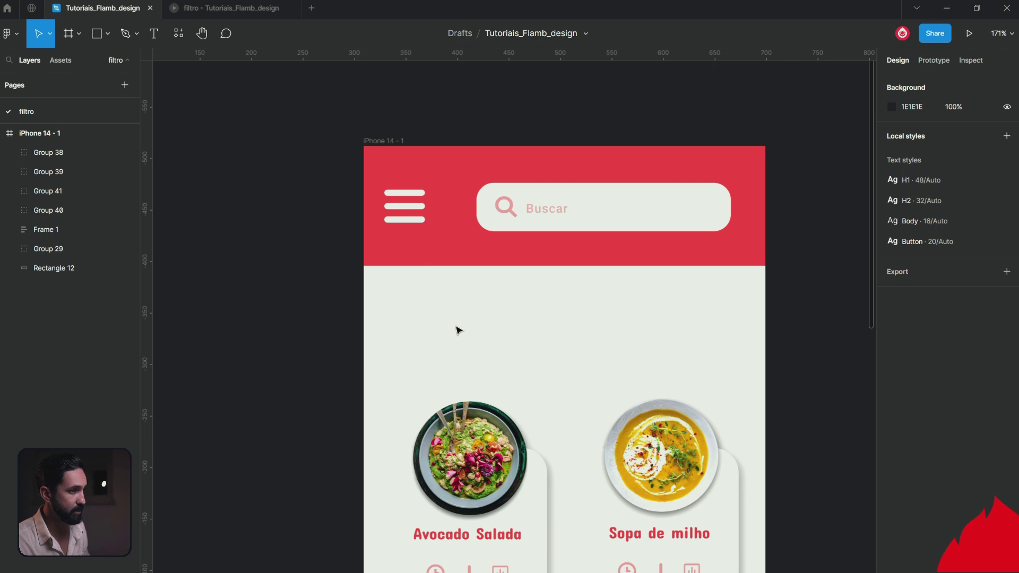
key(shift+p)
key(t)
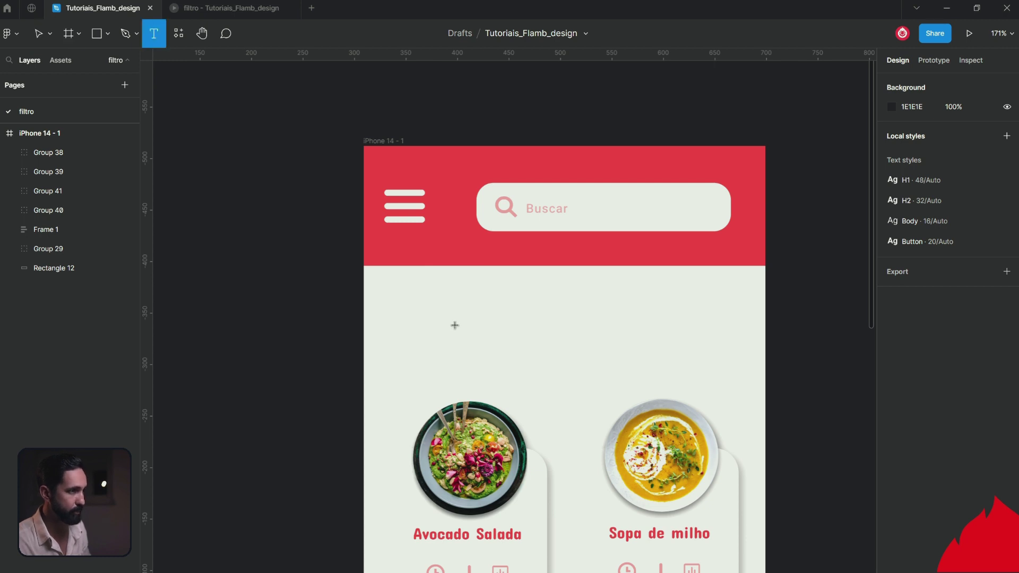
click(455, 325)
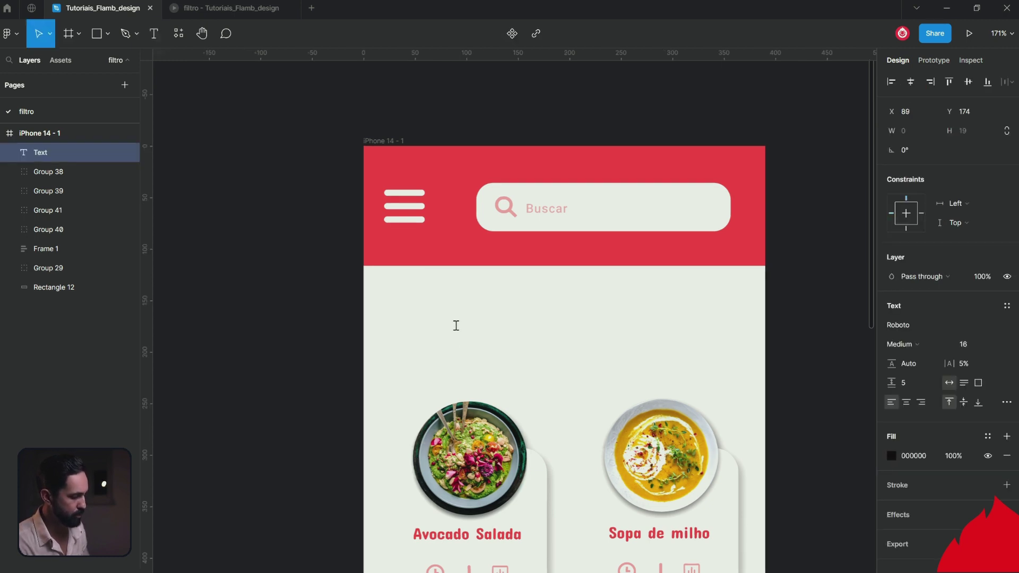
text(T)
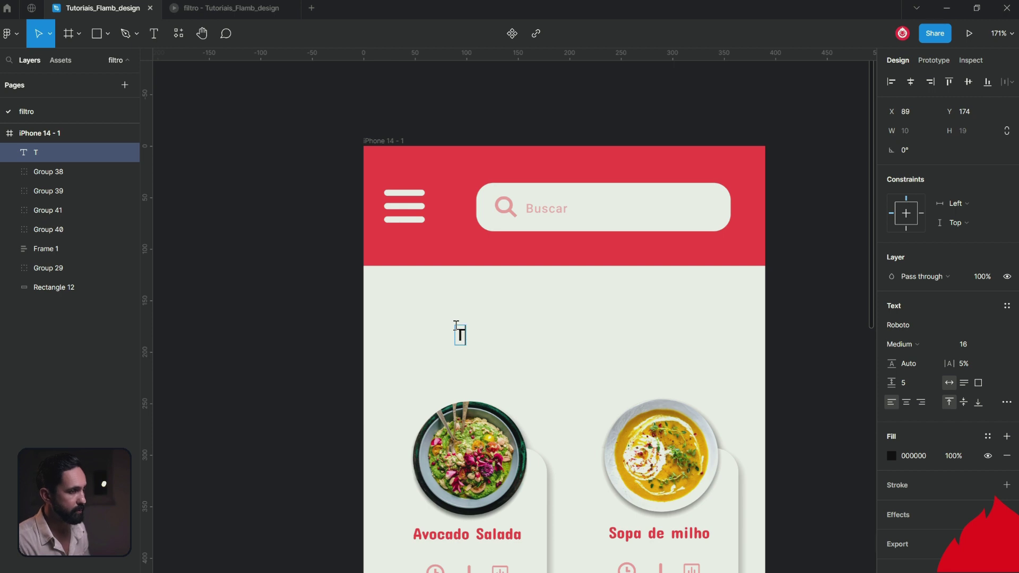
text(doodos)
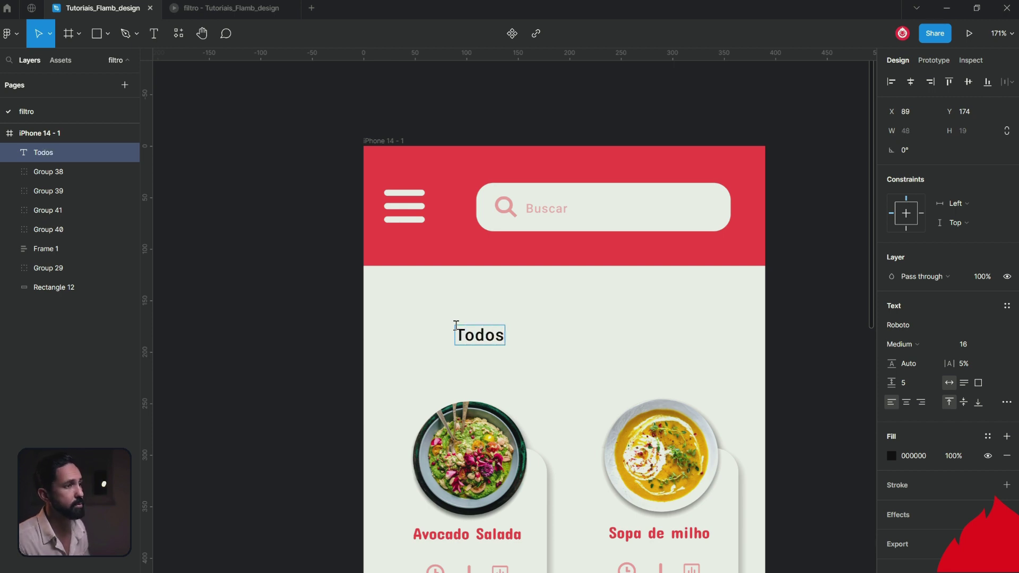
key(Escape)
drag(474, 333, 457, 324)
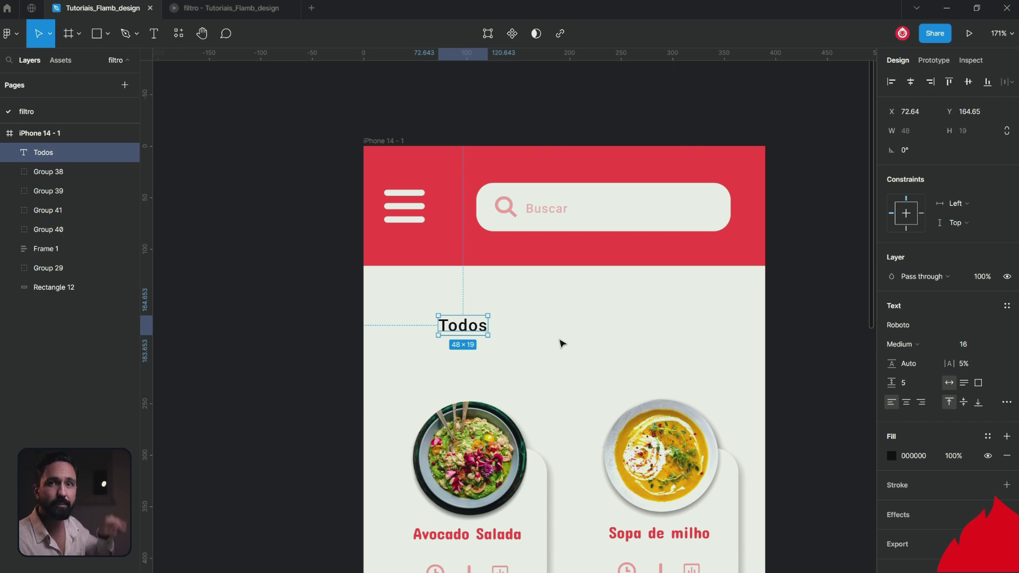
- Draw a grey rectangle under the Todos text and send it behind the label
click(447, 363)
click(454, 353)
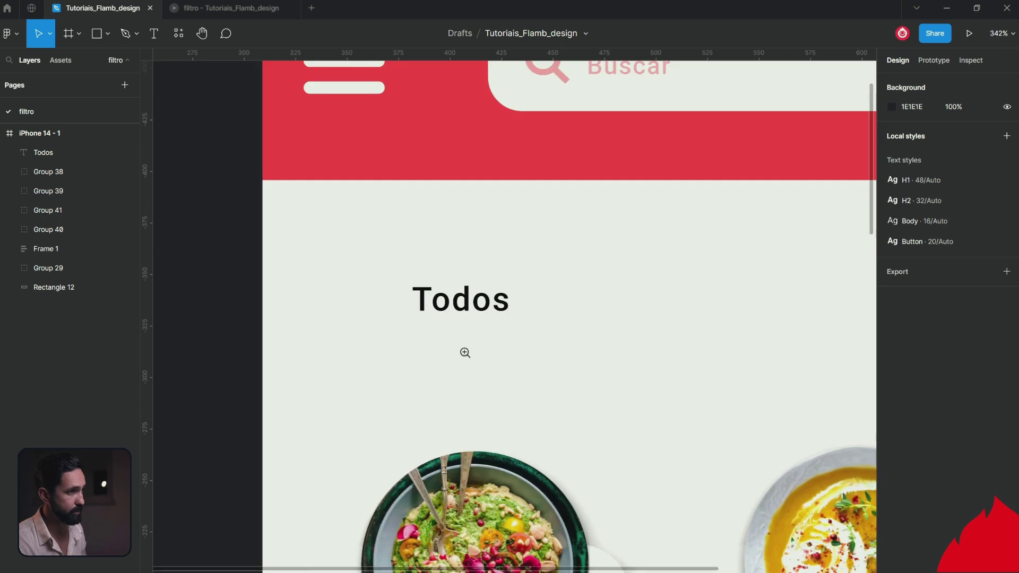
scroll(466, 356, up, 1)
key(r)
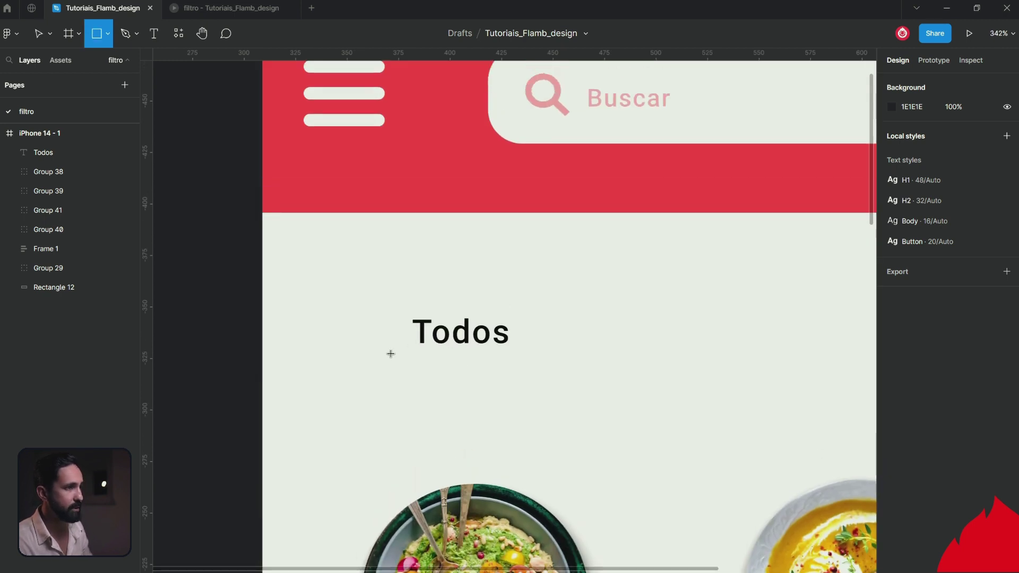
drag(391, 355, 525, 401)
drag(484, 344, 483, 387)
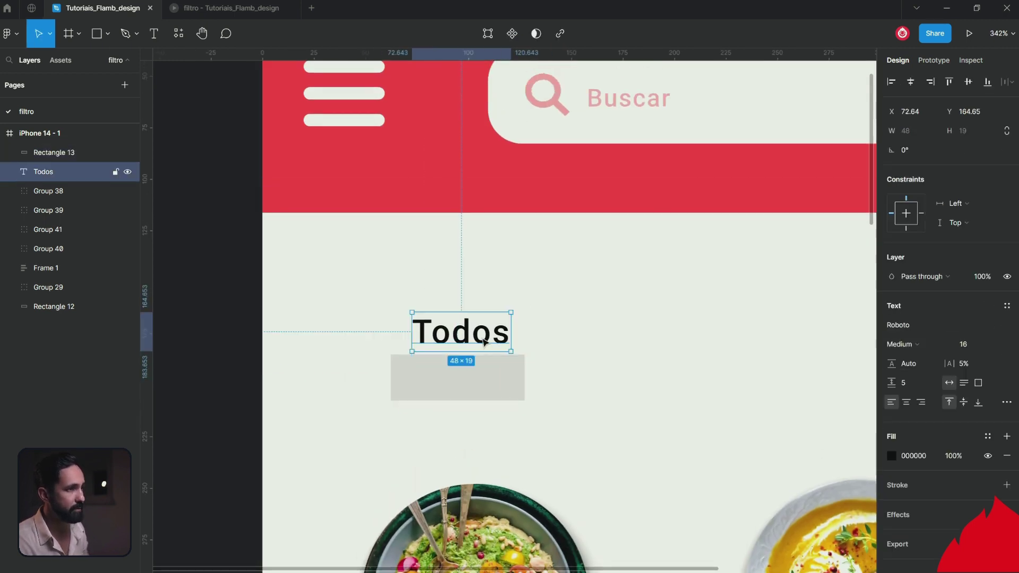
click(492, 399)
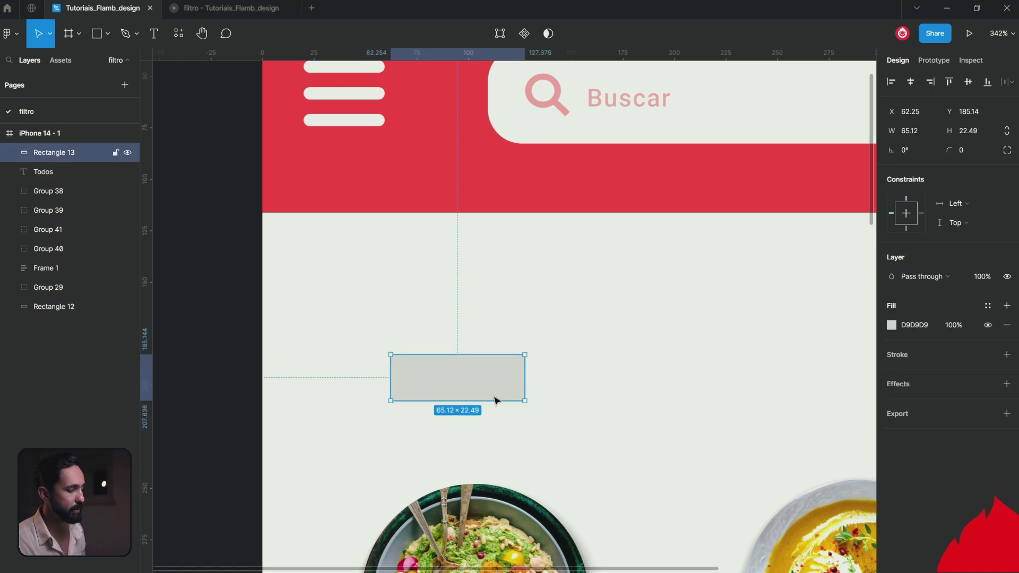
key(ctrl+shift+bracketleft)
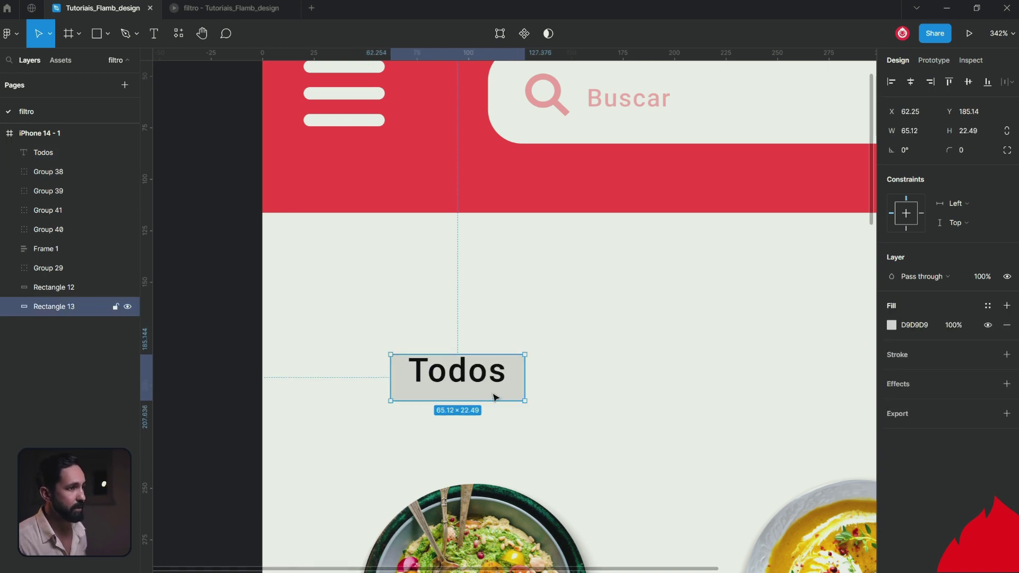
drag(493, 397, 492, 389)
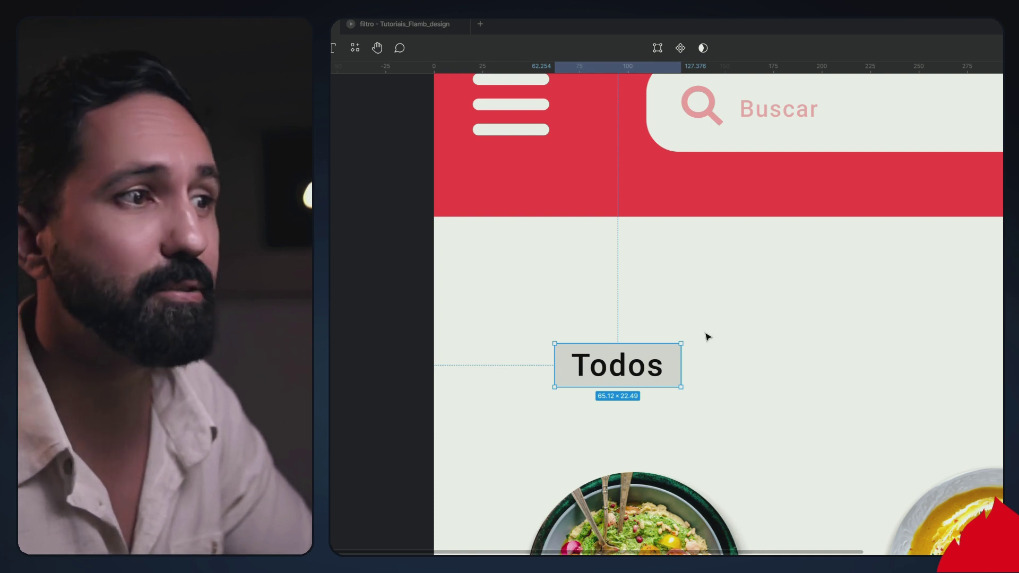
- Move the grey rectangle away from Todos and delete it
click(684, 357)
drag(672, 357, 763, 337)
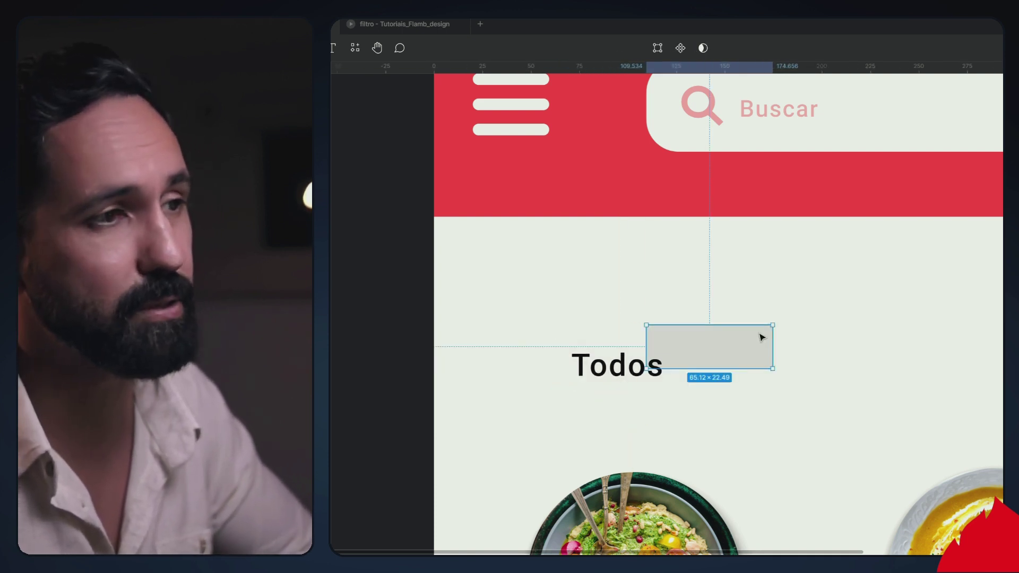
key(Delete)
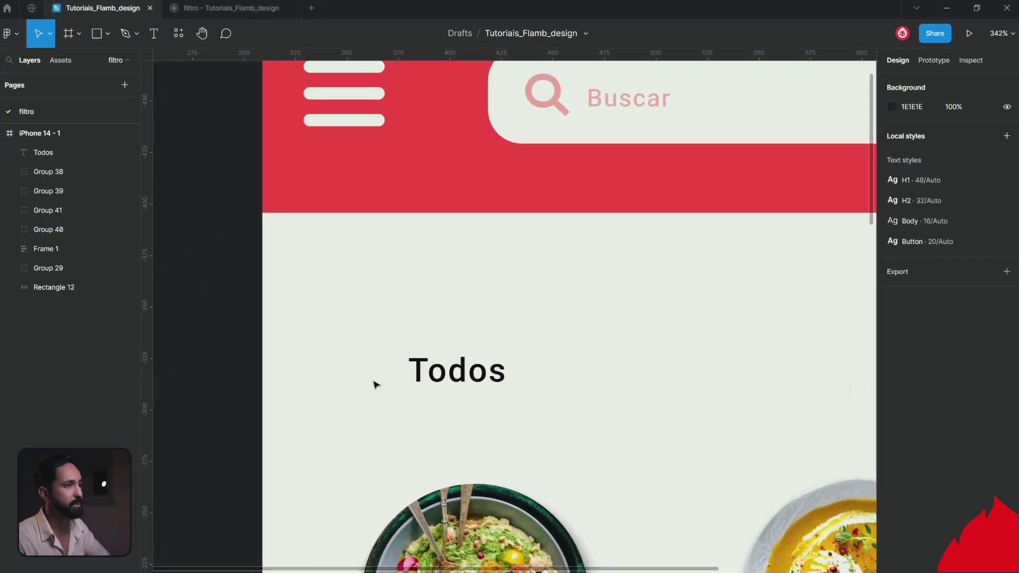
- Wrap Todos in an auto-layout frame with Shift+A, keeping the default 8 px padding
click(467, 344)
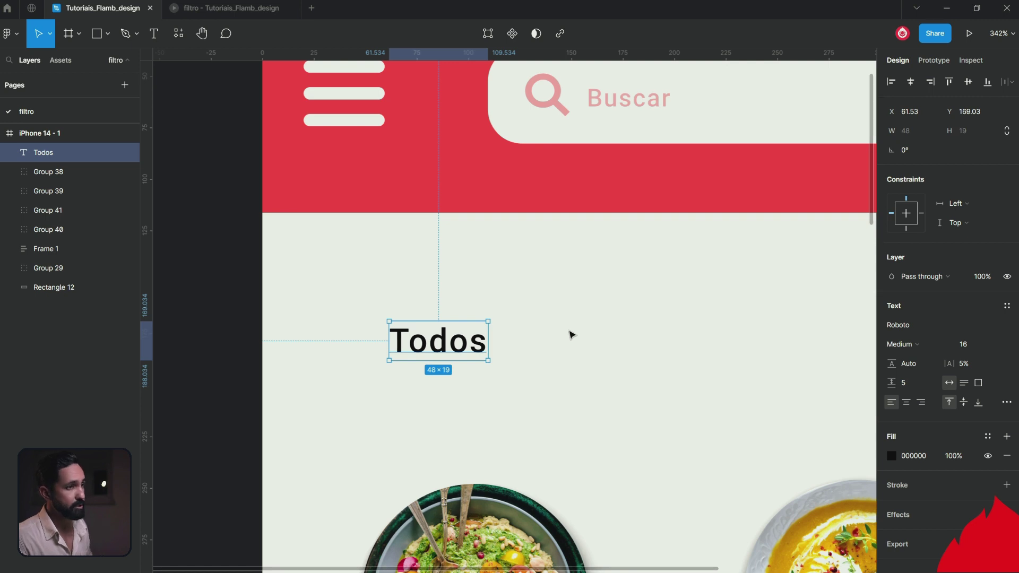
key(shift+a)
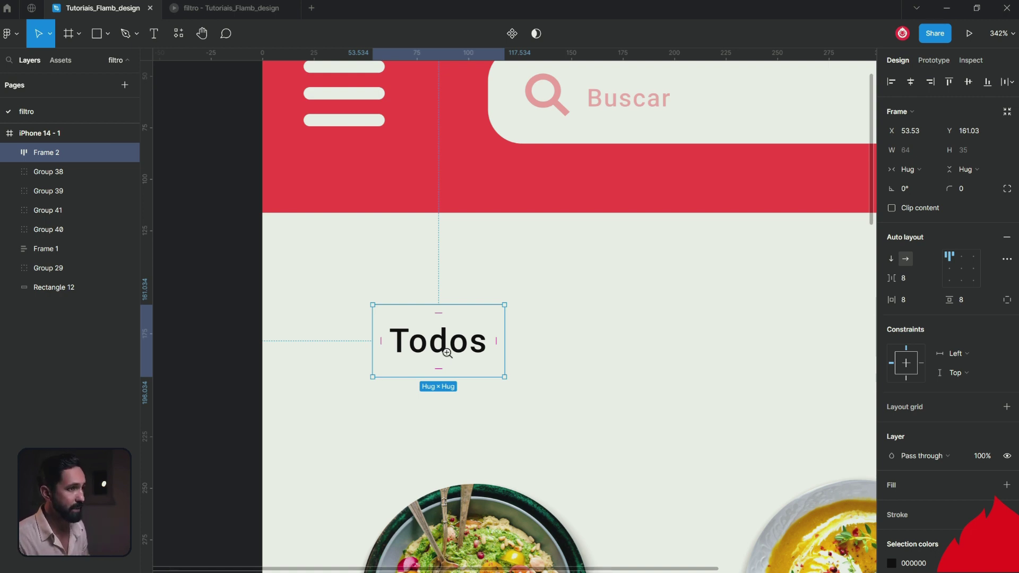
click(447, 352)
scroll(467, 334, left, 2)
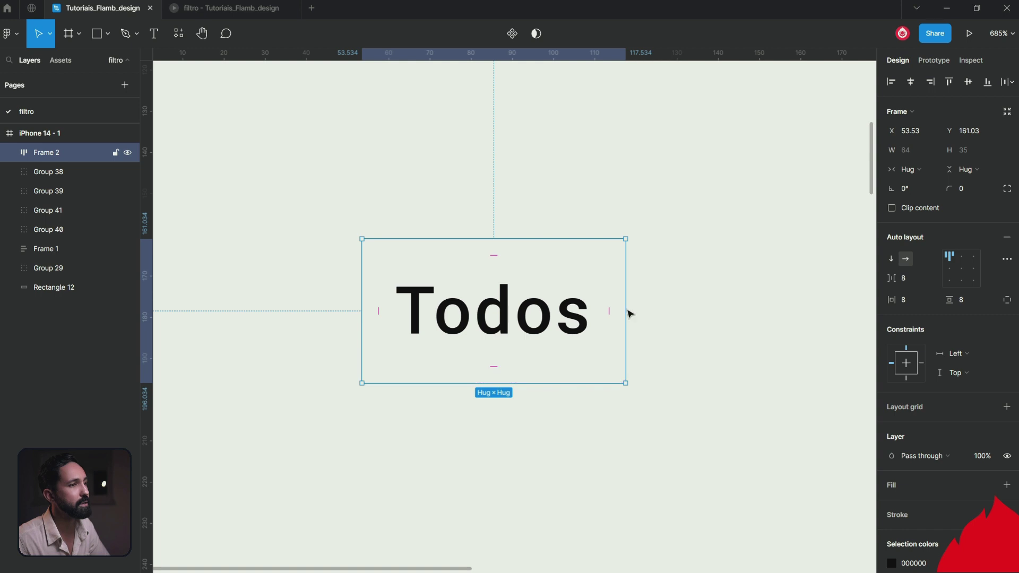
drag(621, 307, 706, 321)
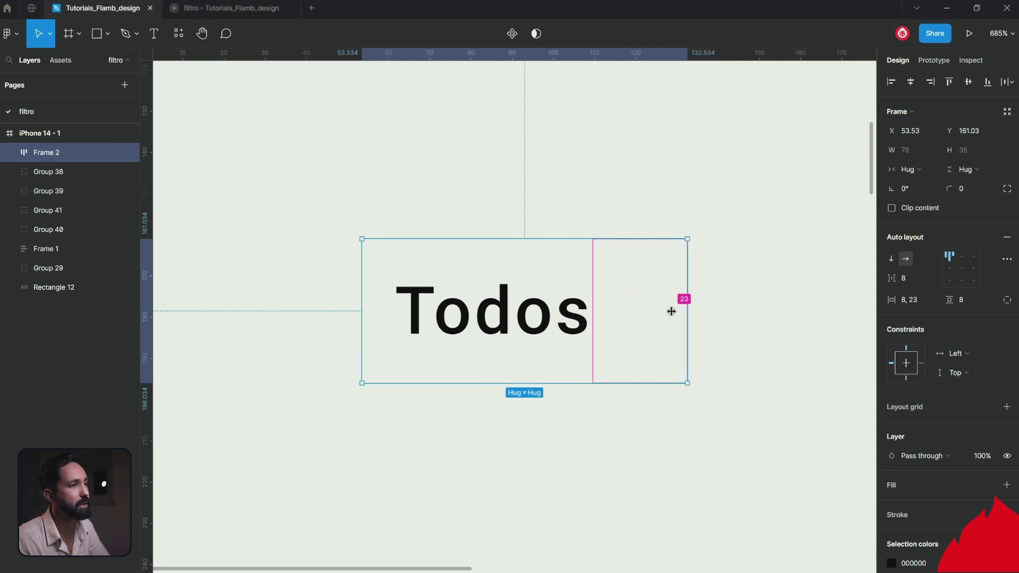
key(ctrl+z)
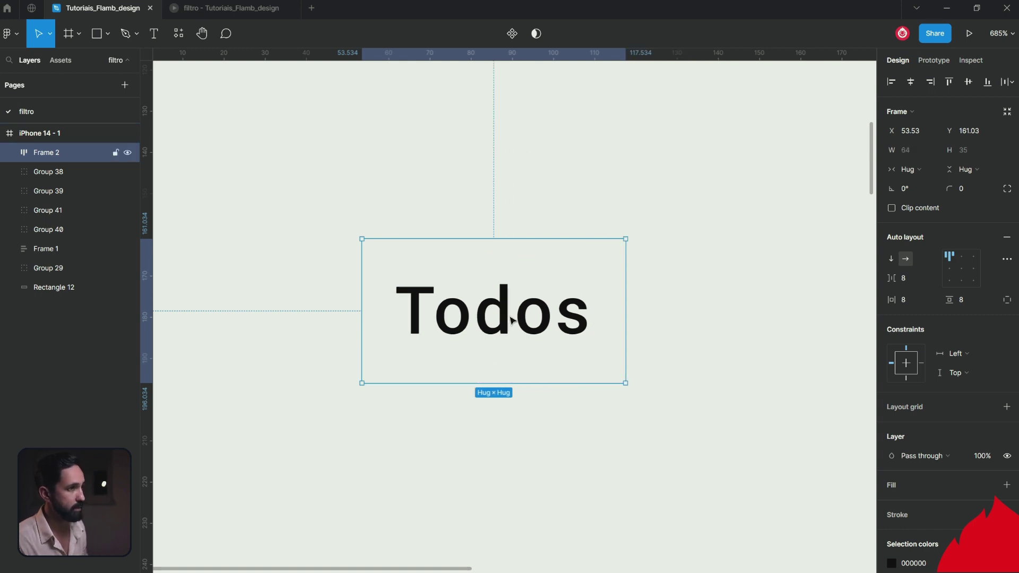
click(499, 256)
mouse_move(495, 256)
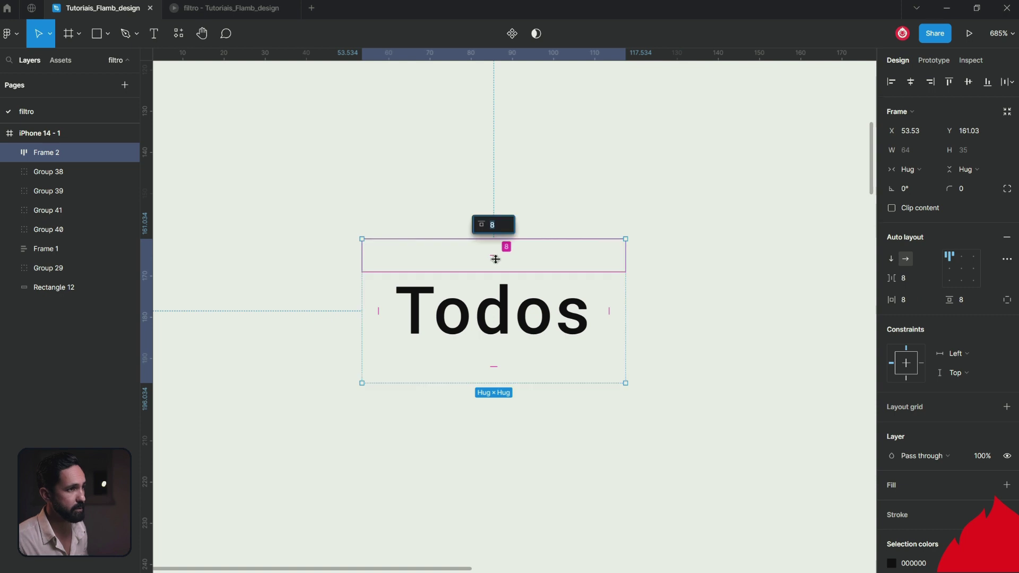
key(Escape)
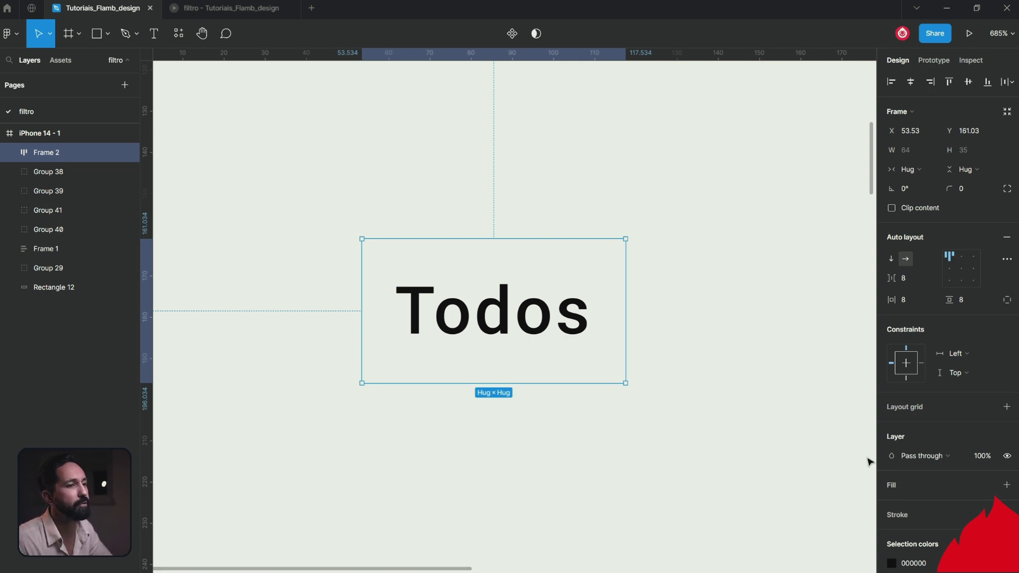
- Add a fill to the Todos auto-layout frame and set it to grey BEBEBE
scroll(930, 455, down, 4)
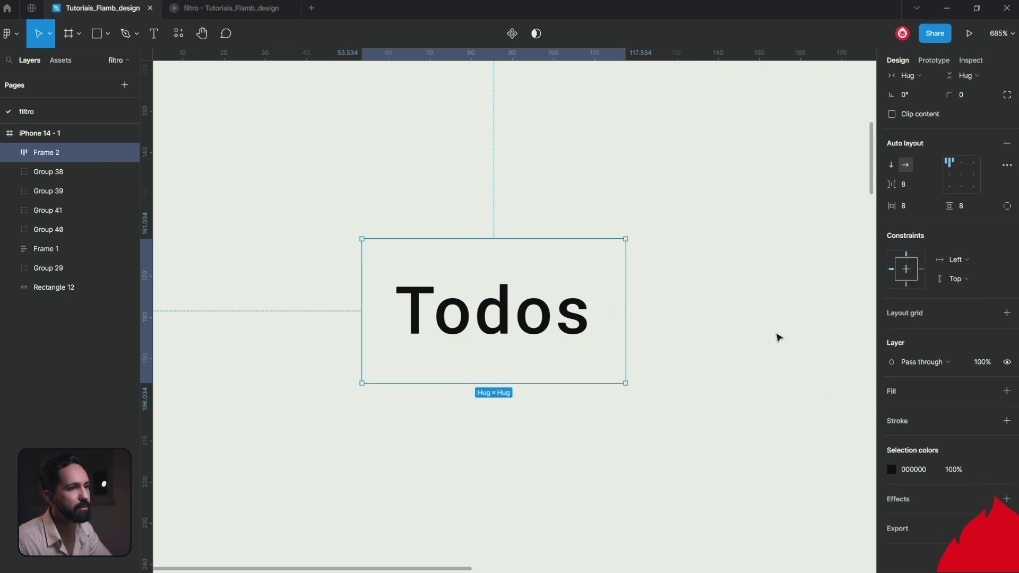
click(1007, 391)
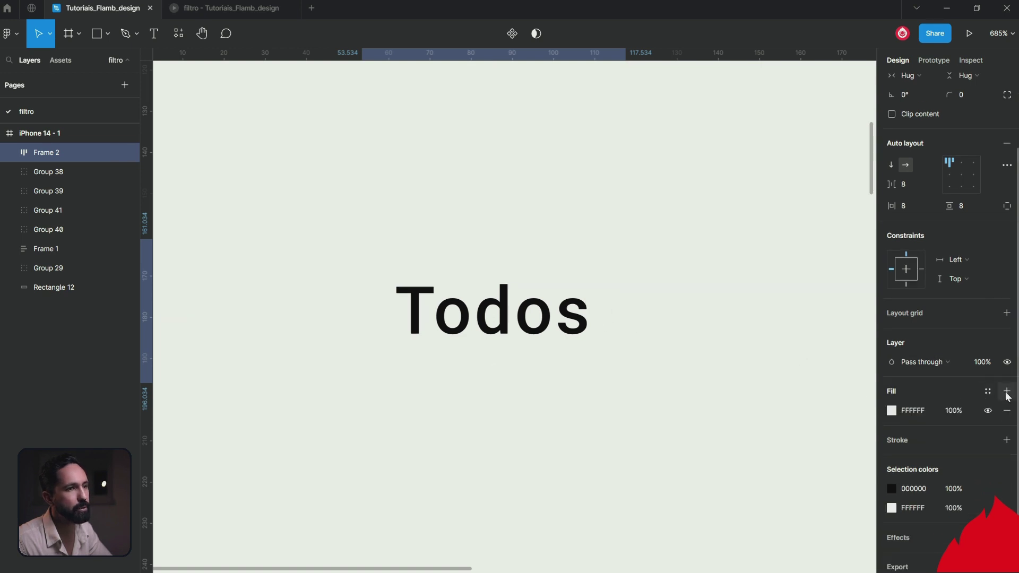
click(890, 412)
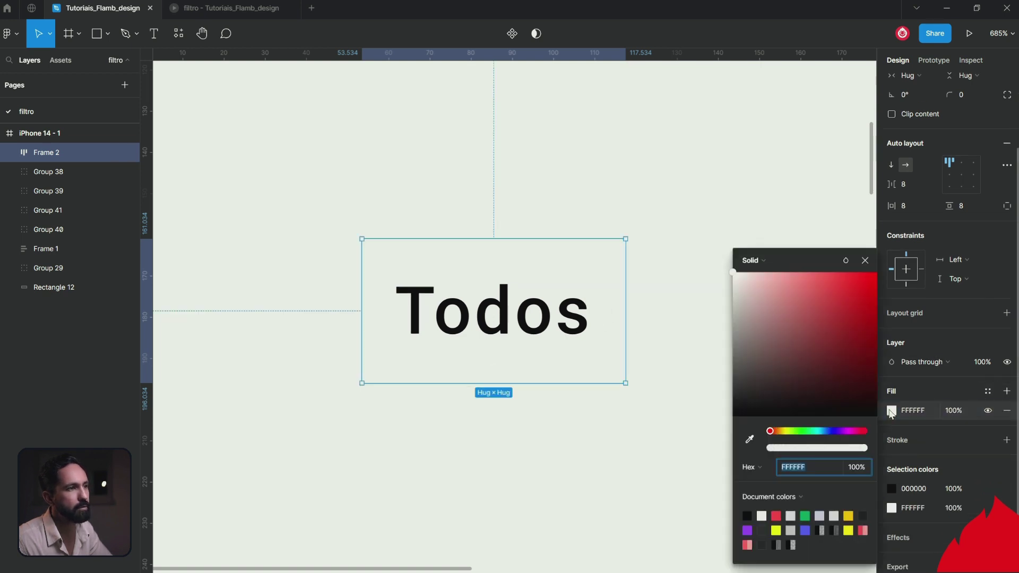
mouse_move(778, 335)
mouse_down()
mouse_move(731, 333)
mouse_move(710, 319)
mouse_up()
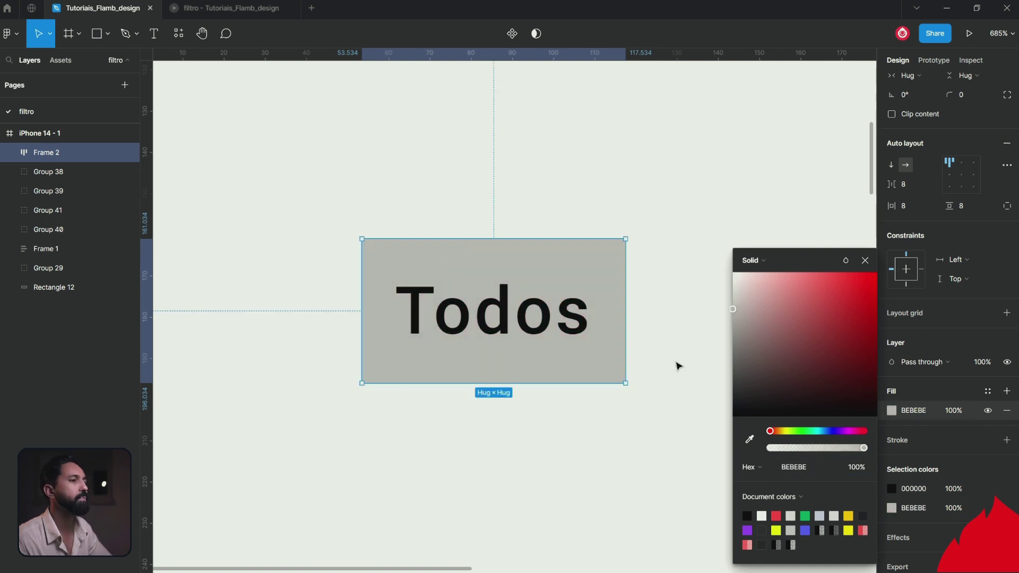
click(676, 349)
click(559, 325)
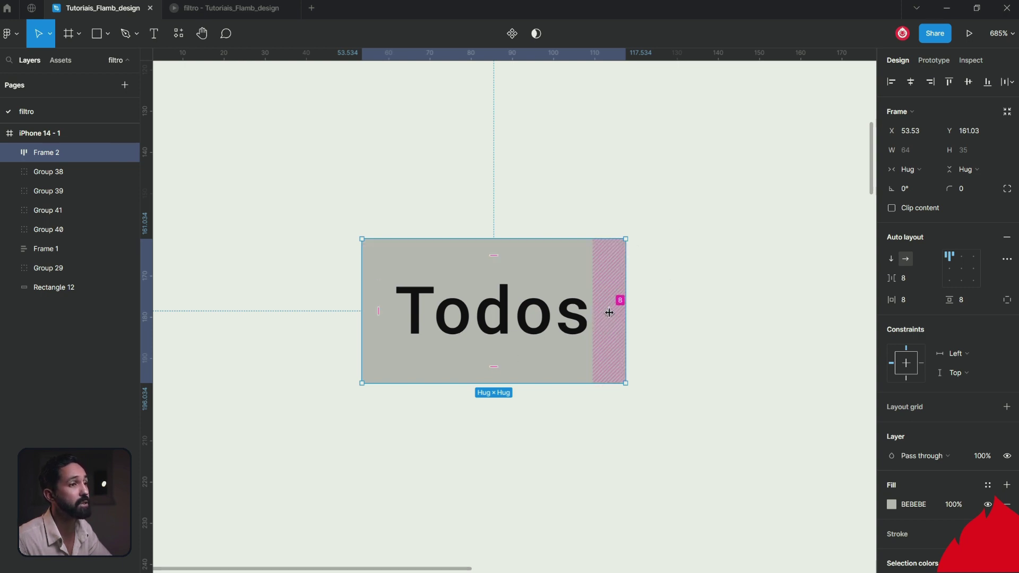
- Set Frame 2's auto-layout padding to 14 px horizontal and 12 px vertical
key(alt)
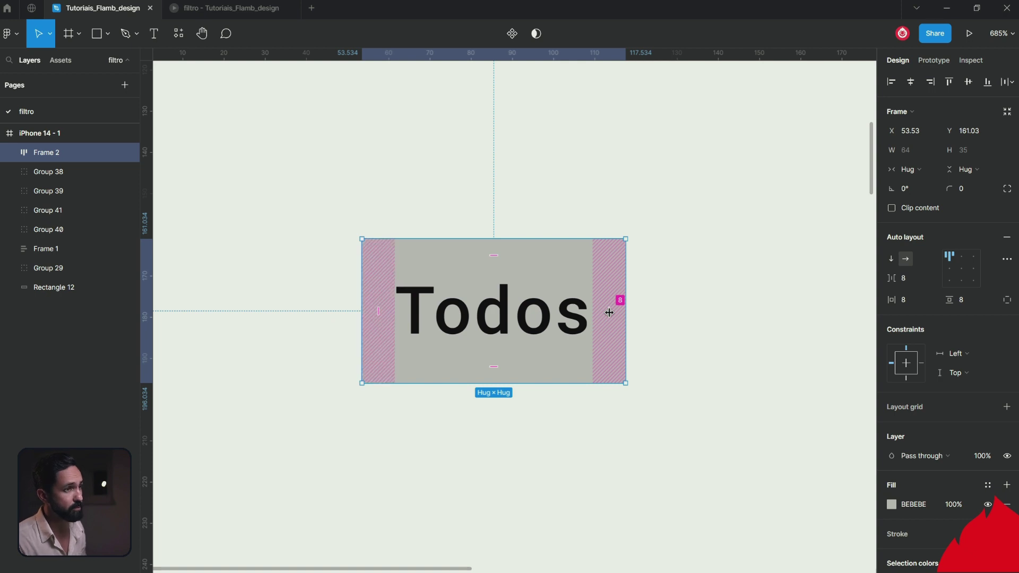
key(alt)
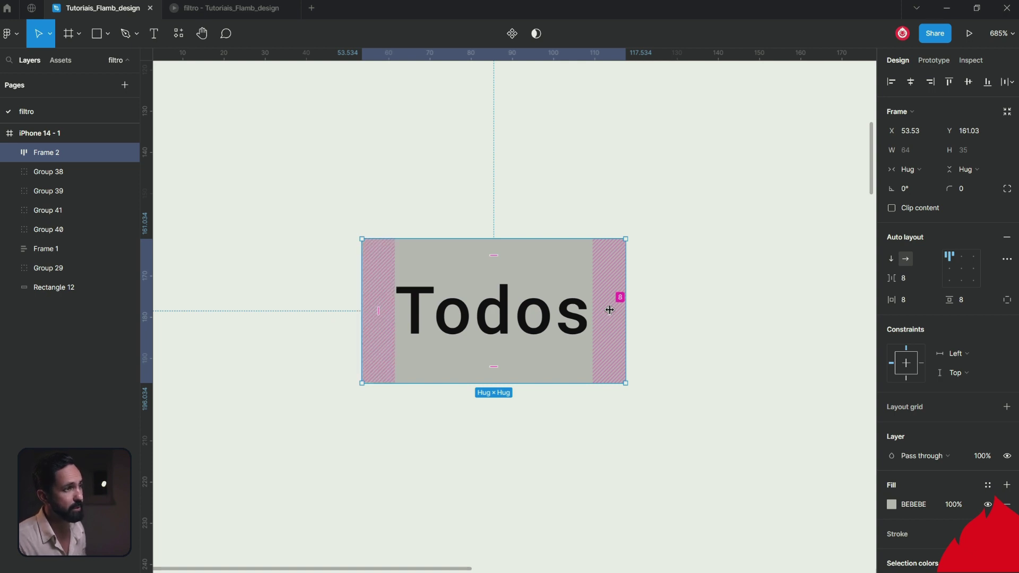
key(alt)
key(alt)
key(alt)
drag(613, 310, 657, 319)
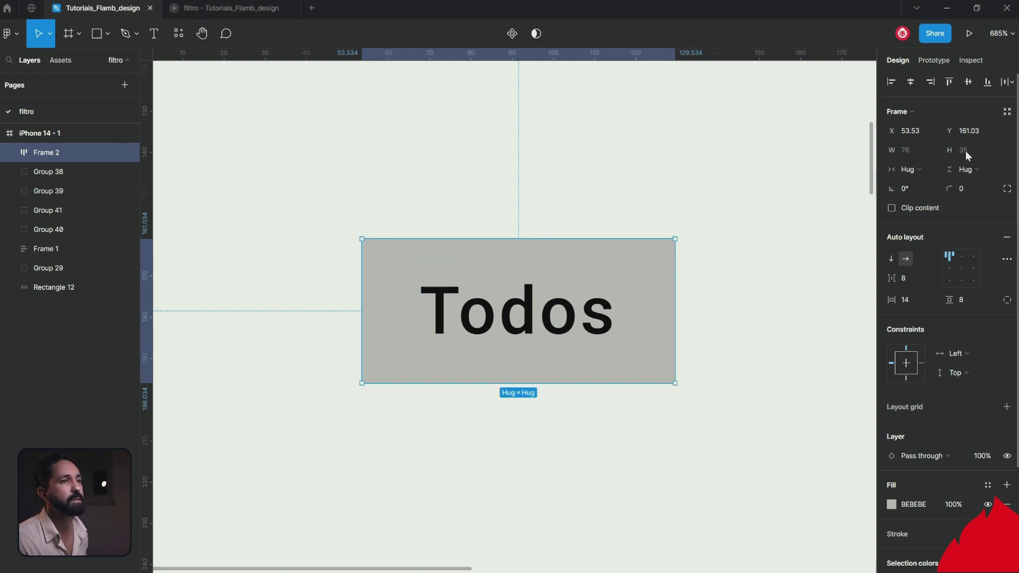
click(826, 280)
click(645, 308)
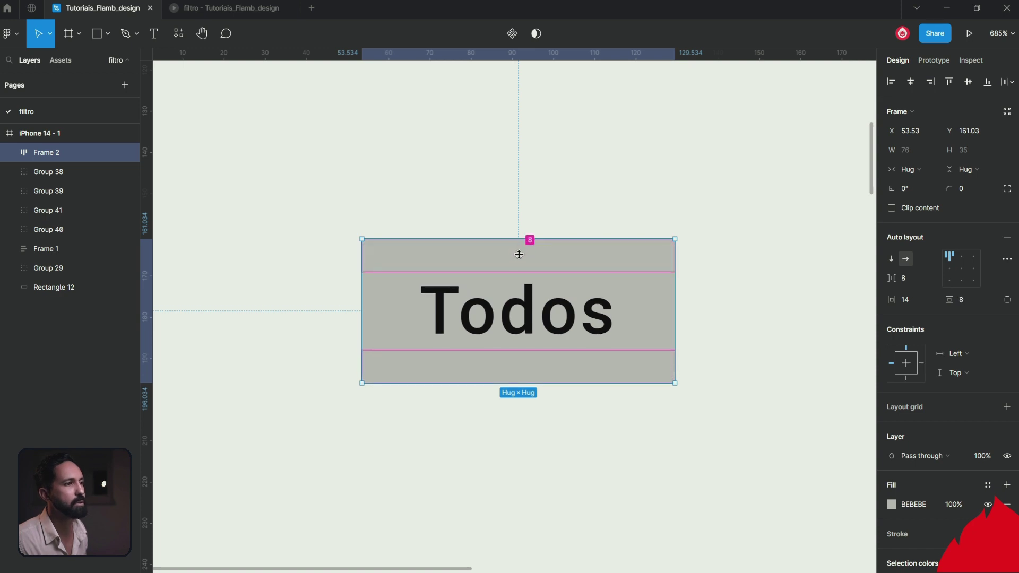
drag(519, 254, 523, 267)
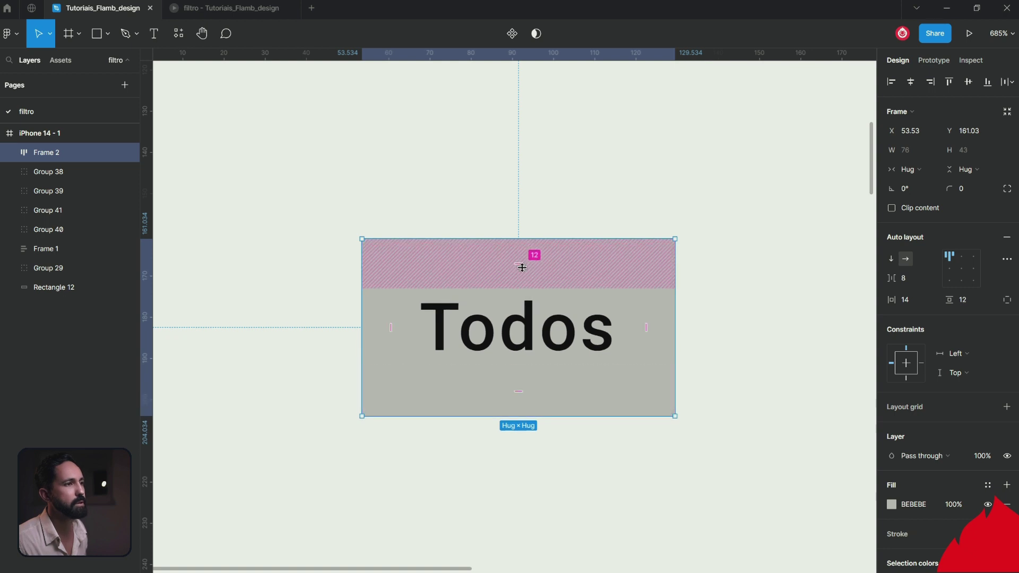
click(762, 340)
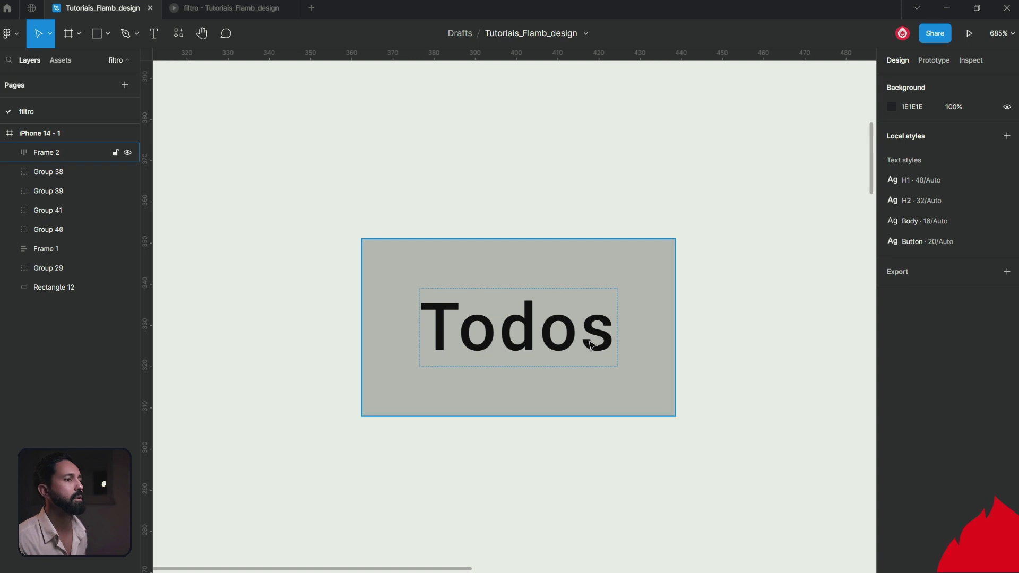
click(656, 348)
click(750, 330)
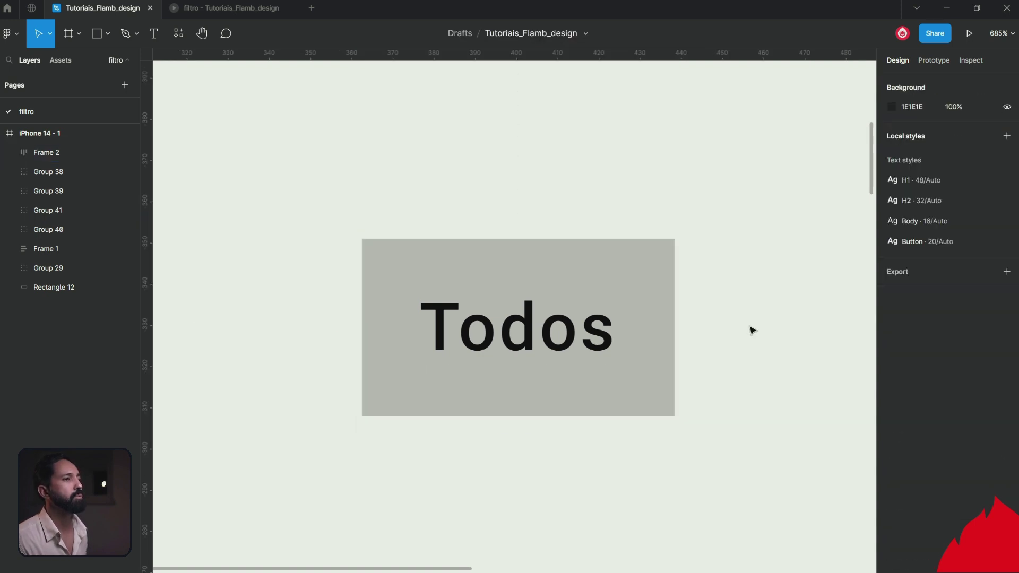
click(578, 343)
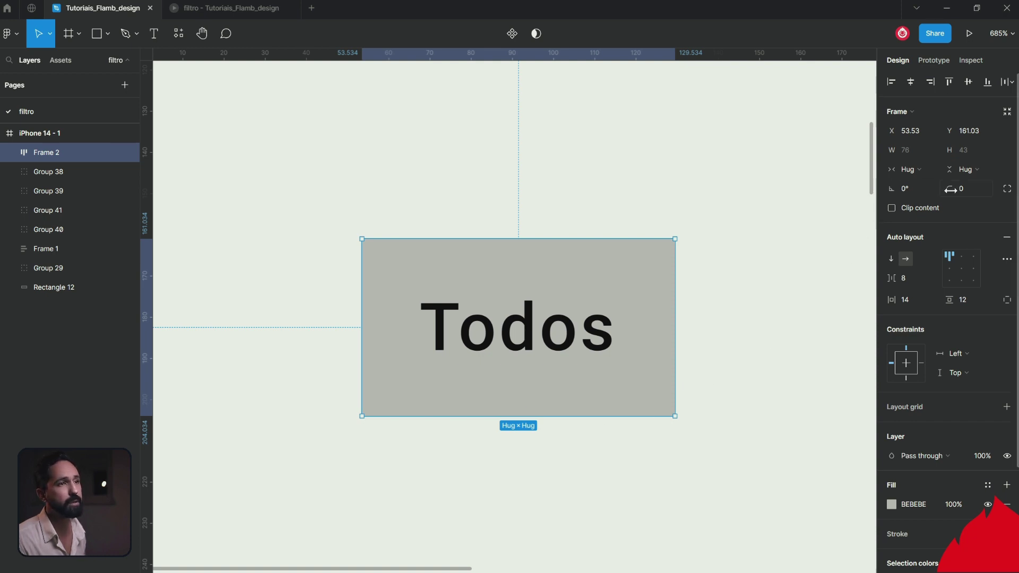
- Give the chip a 6 px corner radius, an EEEEEE fill and a 1 px black stroke
mouse_move(951, 189)
mouse_down()
mouse_move(1005, 195)
mouse_move(956, 189)
mouse_up()
scroll(943, 480, down, 2)
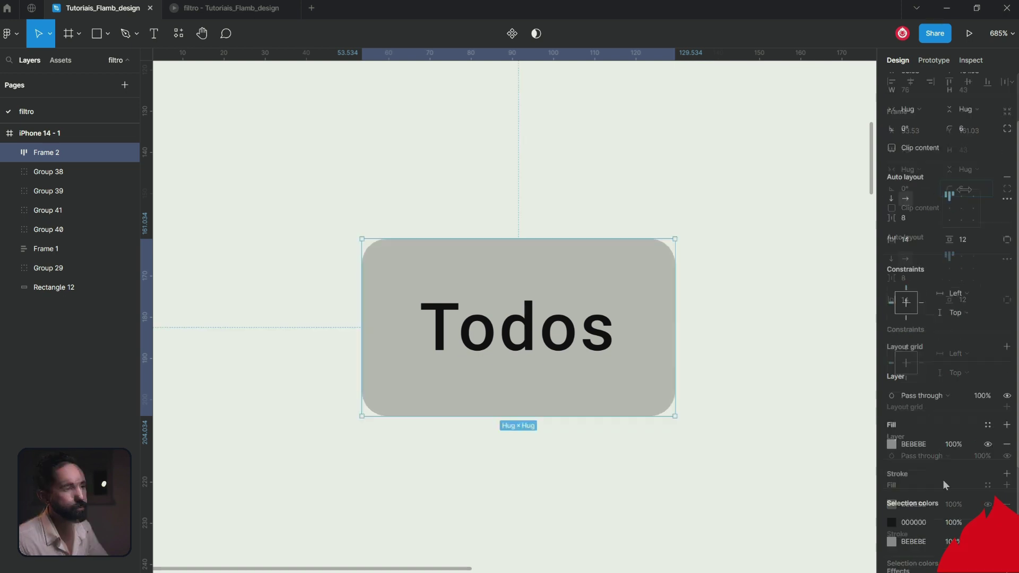
click(891, 444)
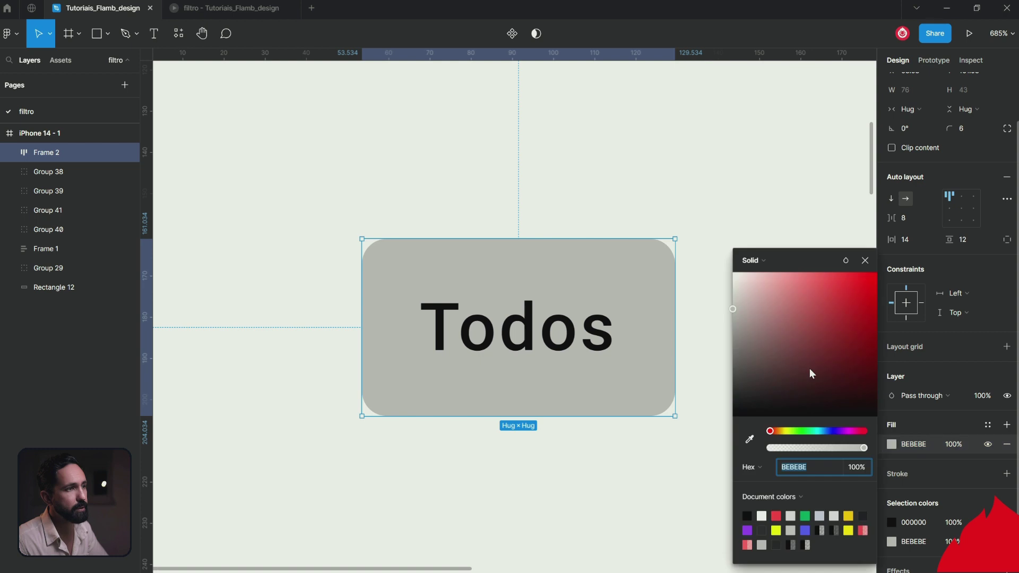
drag(760, 317, 712, 289)
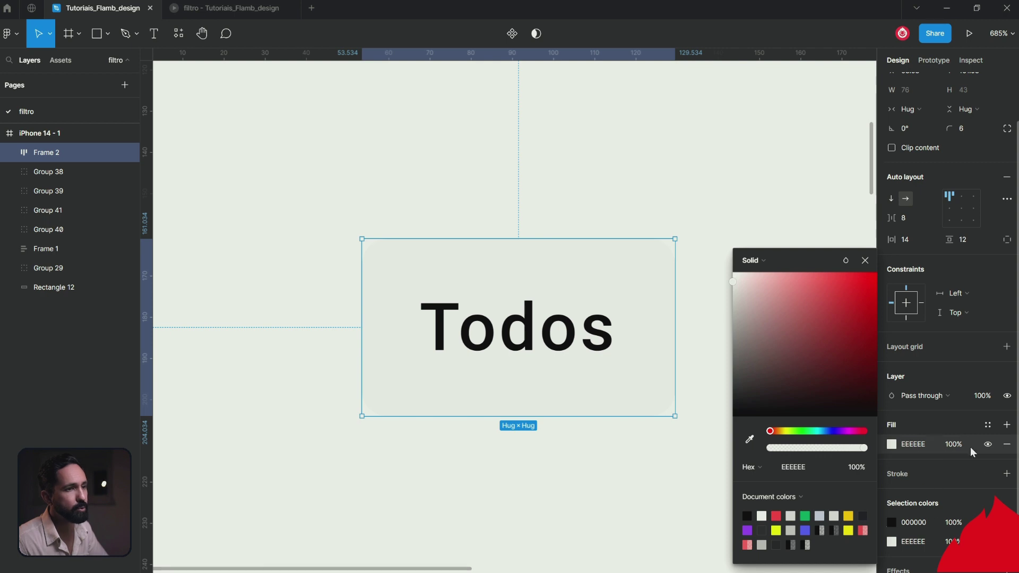
click(865, 260)
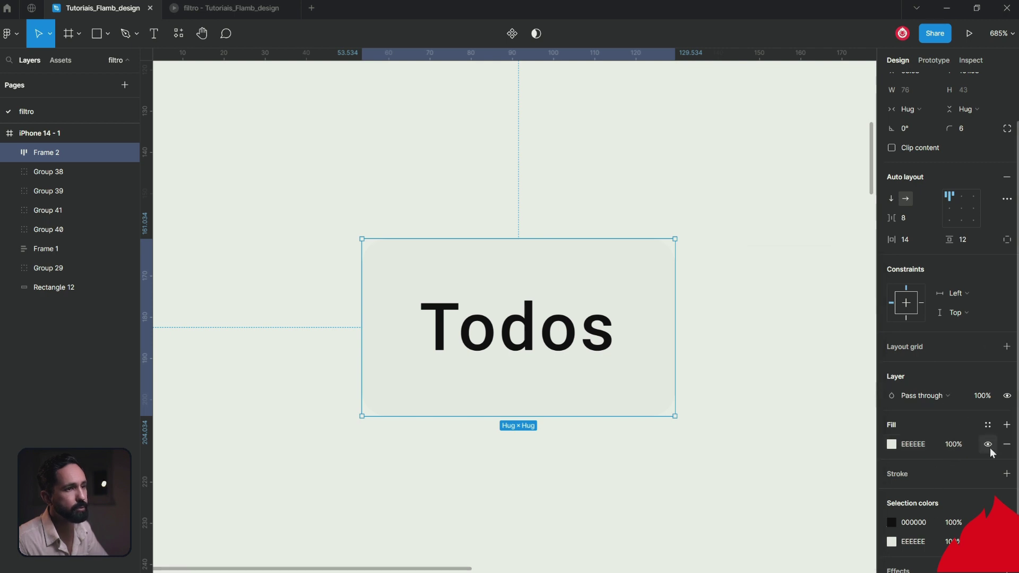
click(1005, 476)
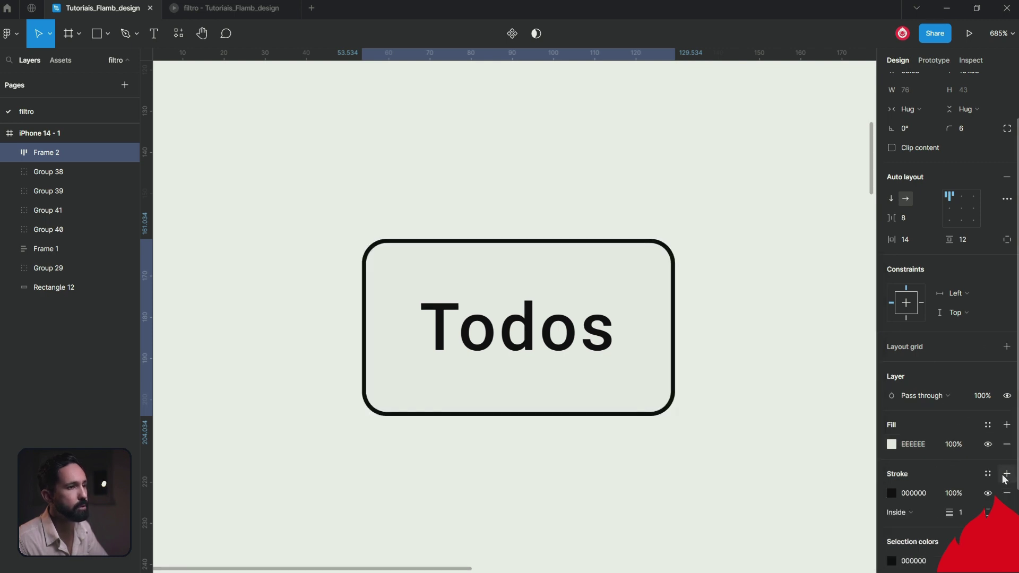
scroll(981, 478, down, 2)
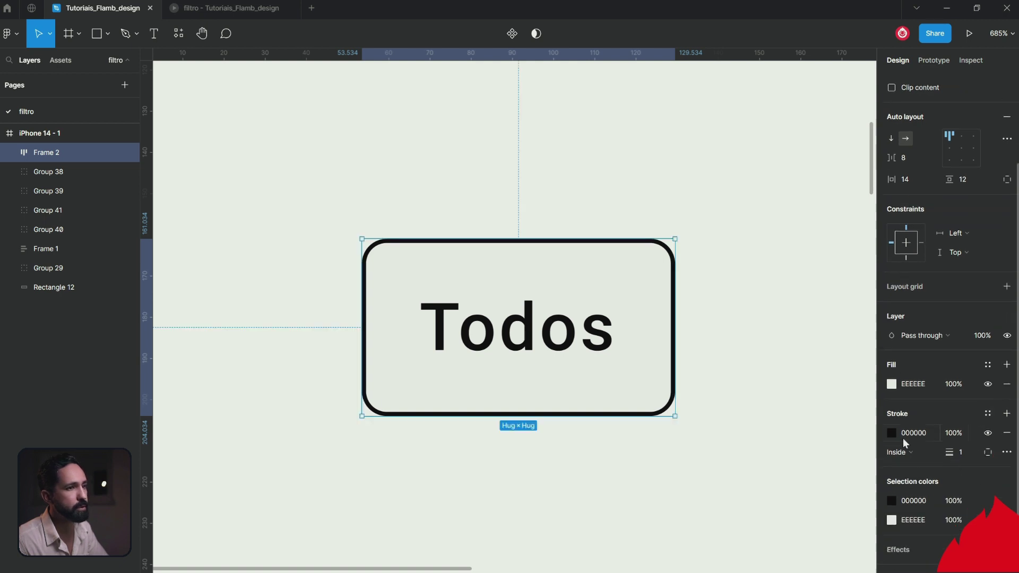
- Change the chip's outline colour to grey 9D9D9D
click(895, 433)
drag(849, 383, 700, 337)
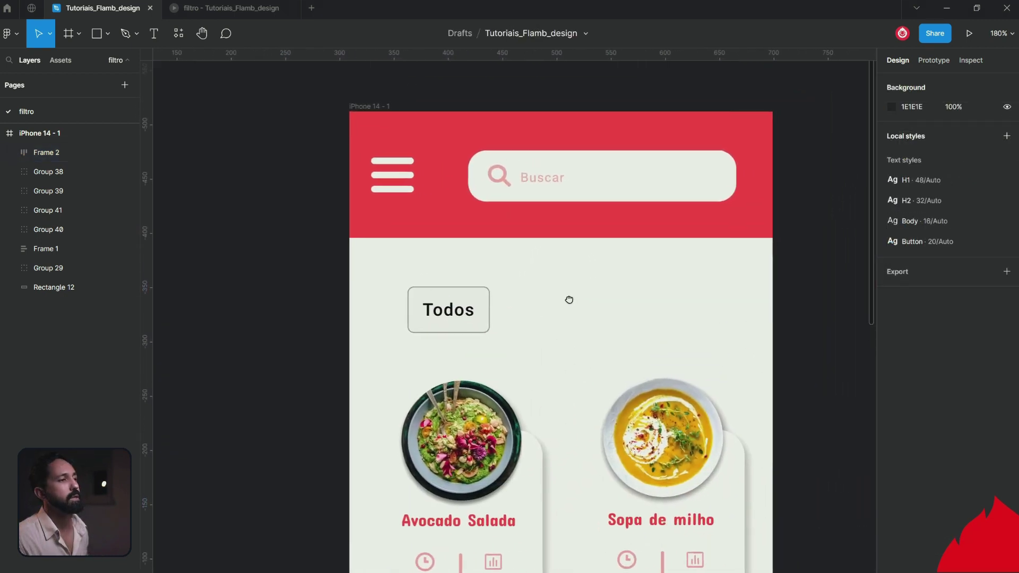
click(464, 325)
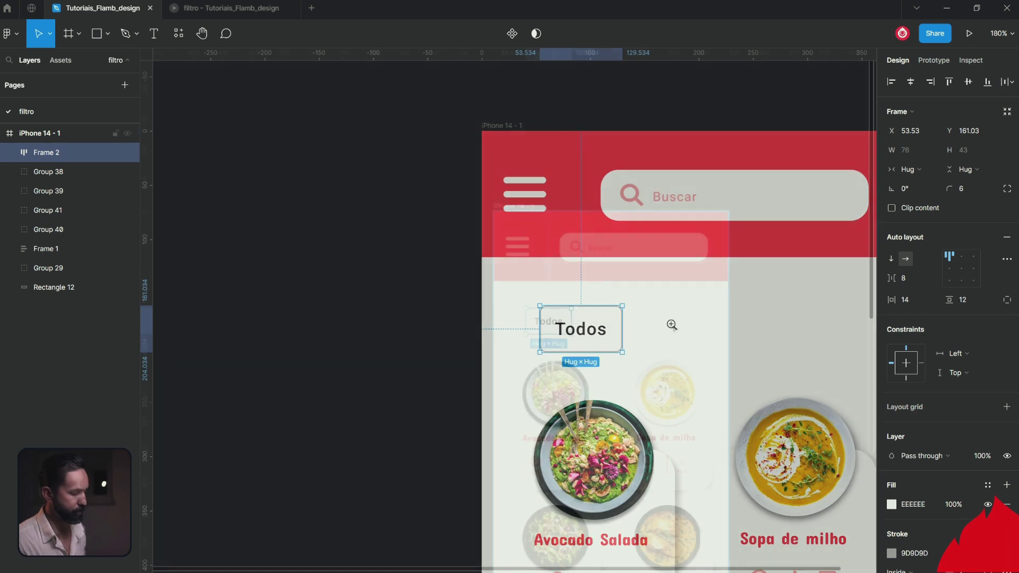
- Draw an 848×800 Frame 3 left of the iPhone and move the Todos chip into it
drag(339, 452, 442, 424)
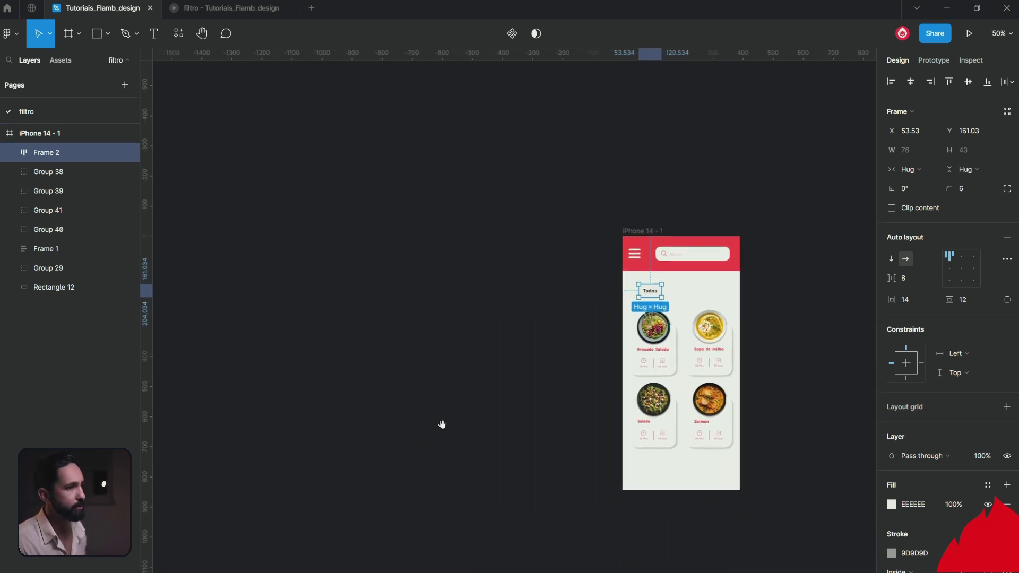
key(f)
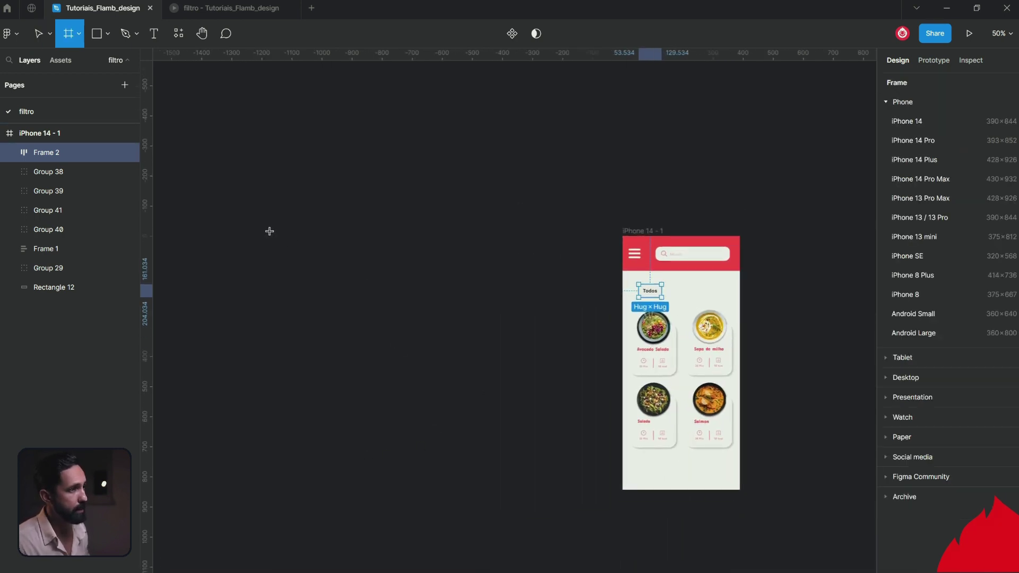
drag(269, 231, 525, 471)
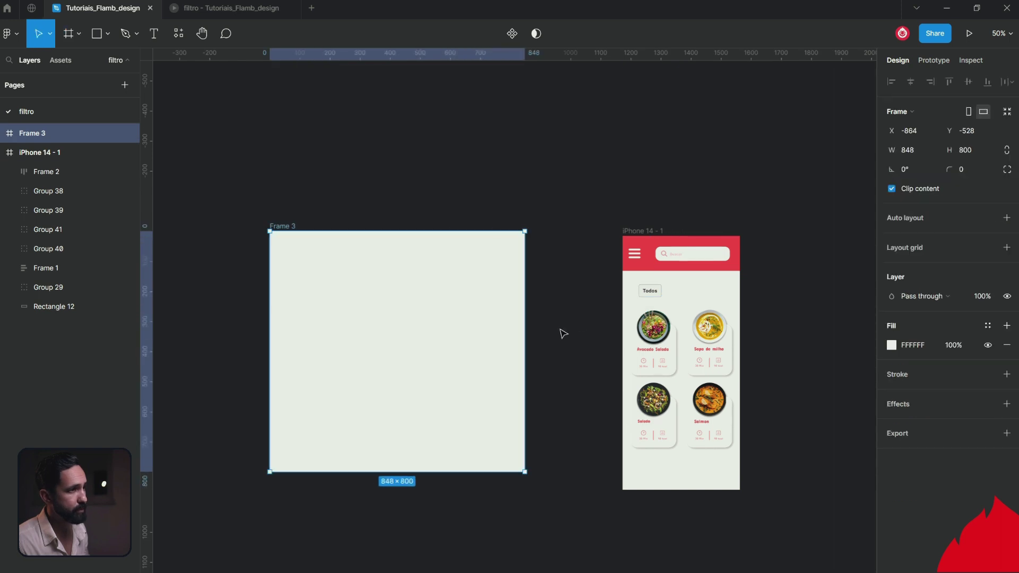
click(601, 319)
click(649, 293)
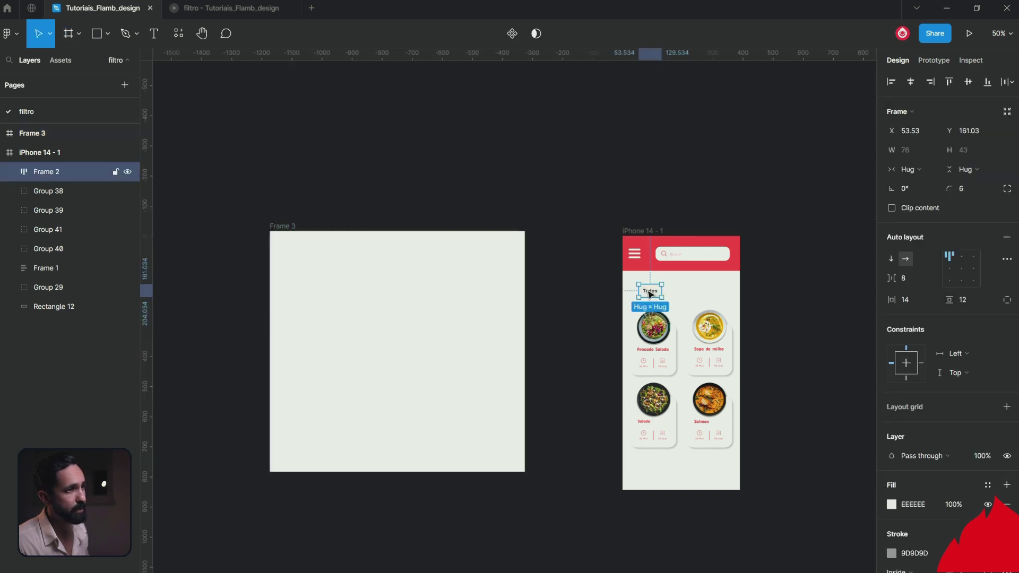
drag(649, 294, 399, 287)
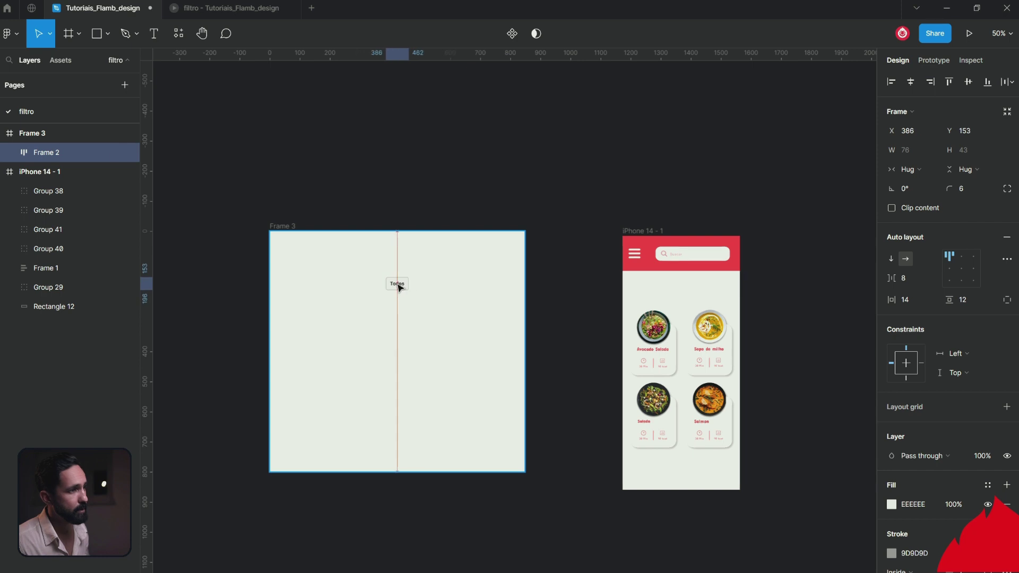
click(399, 286)
click(397, 283)
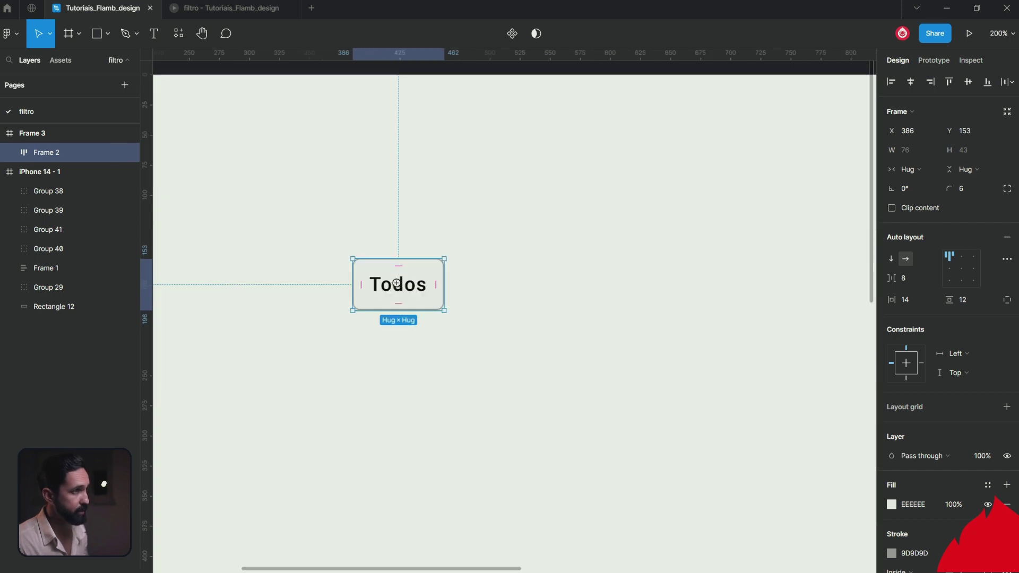
drag(373, 230, 532, 280)
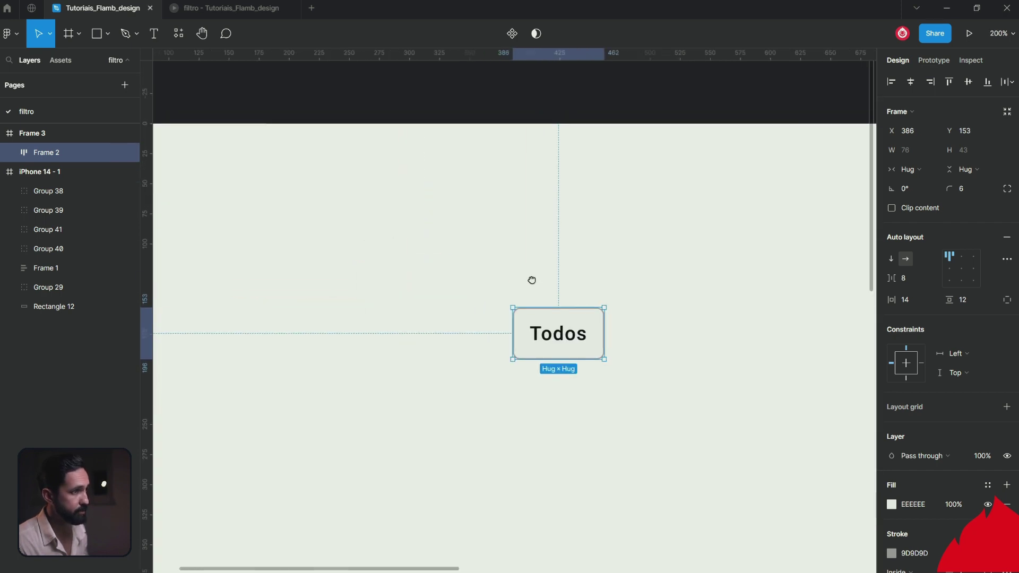
click(617, 279)
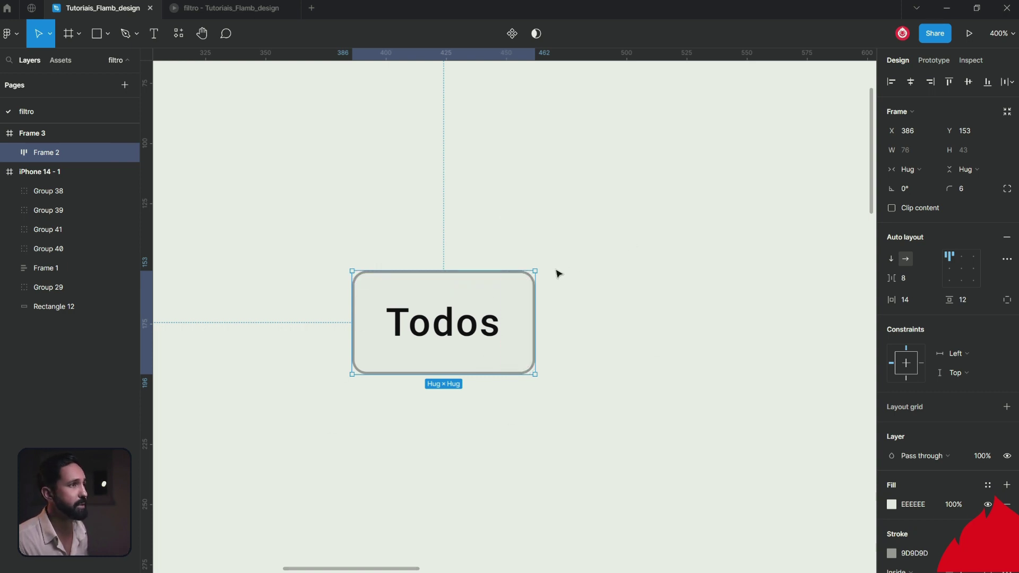
- Turn the Todos chip into a component named filtro_principal
click(512, 34)
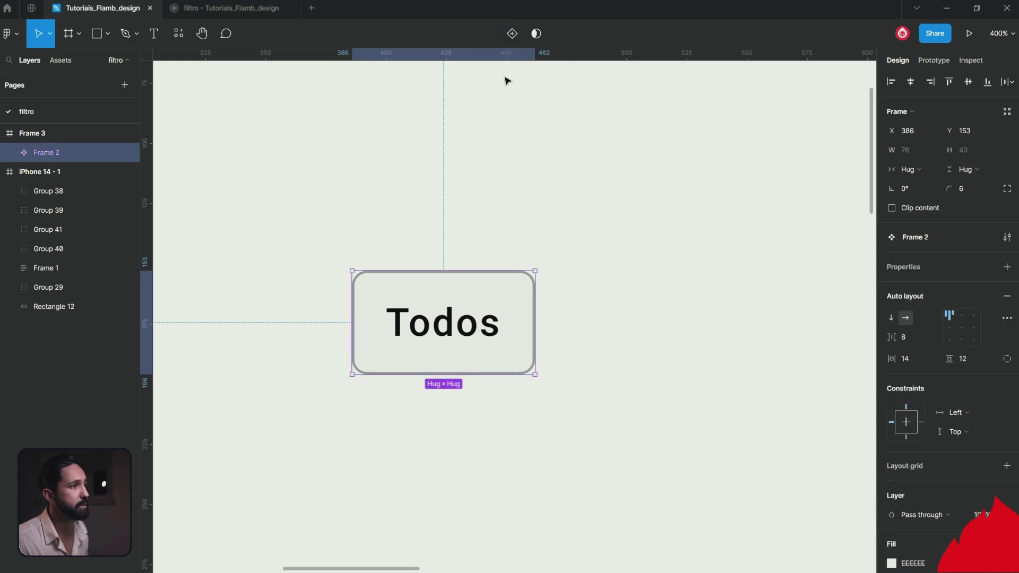
double_click(47, 153)
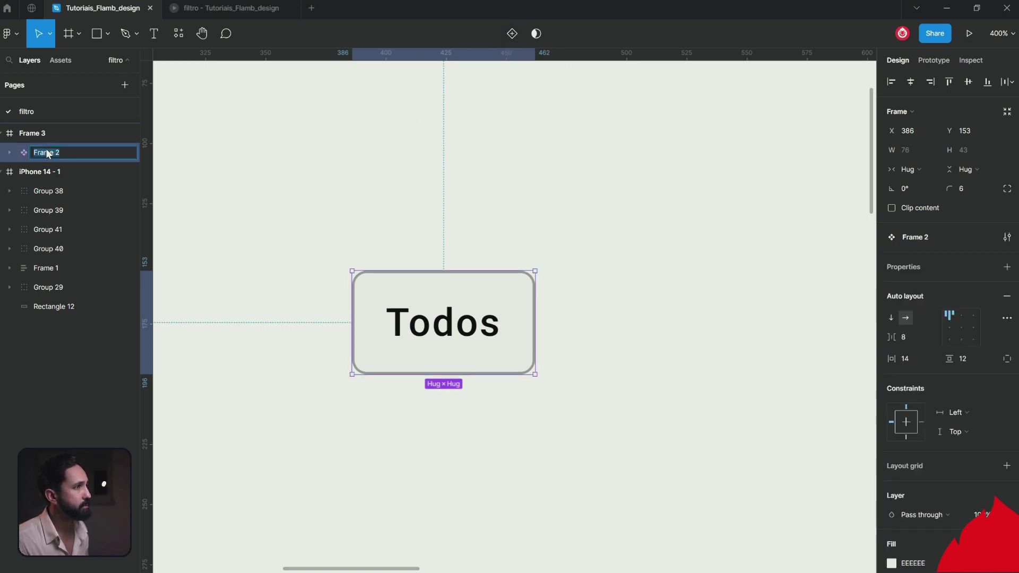
text(filtro pr)
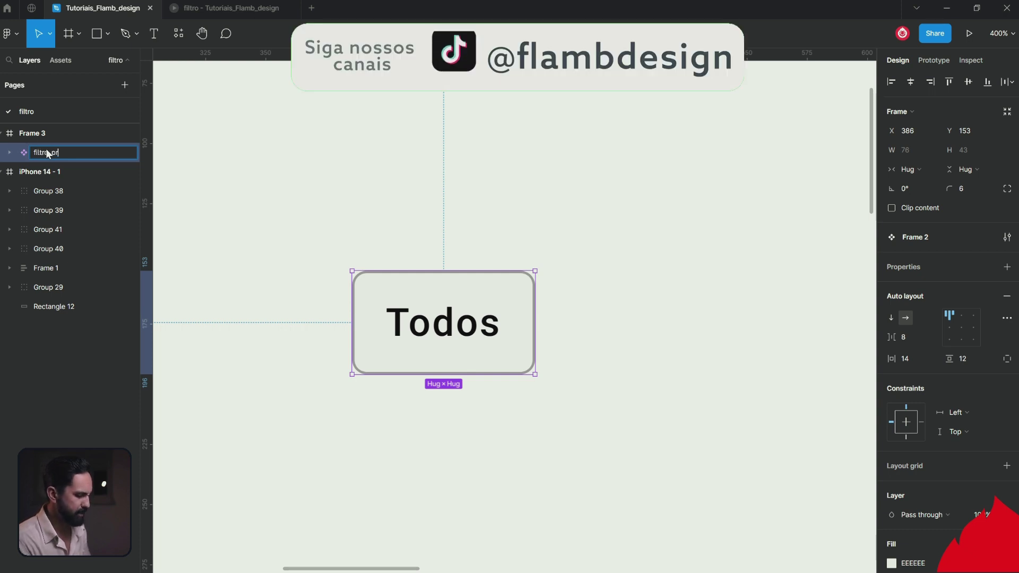
text(incipal)
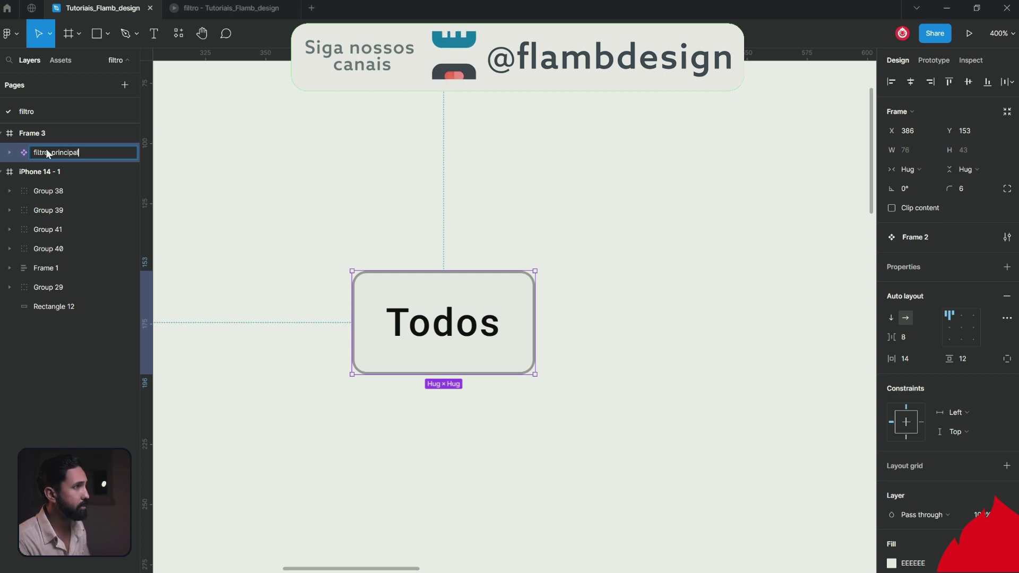
click(349, 211)
- Reposition the filtro_principal component up and left inside Frame 3
click(419, 321)
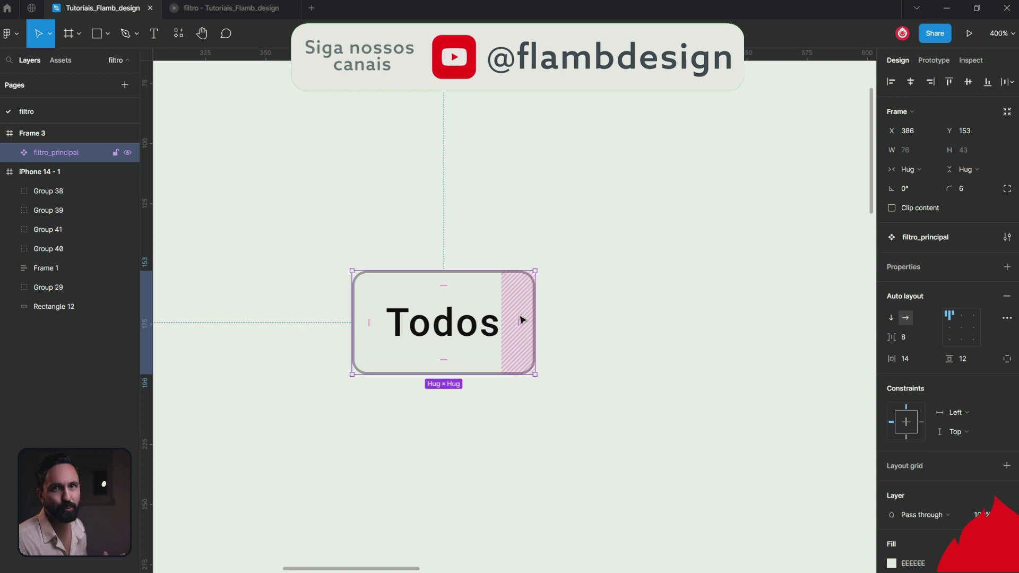
key(Escape)
scroll(321, 299, down, 5)
click(320, 298)
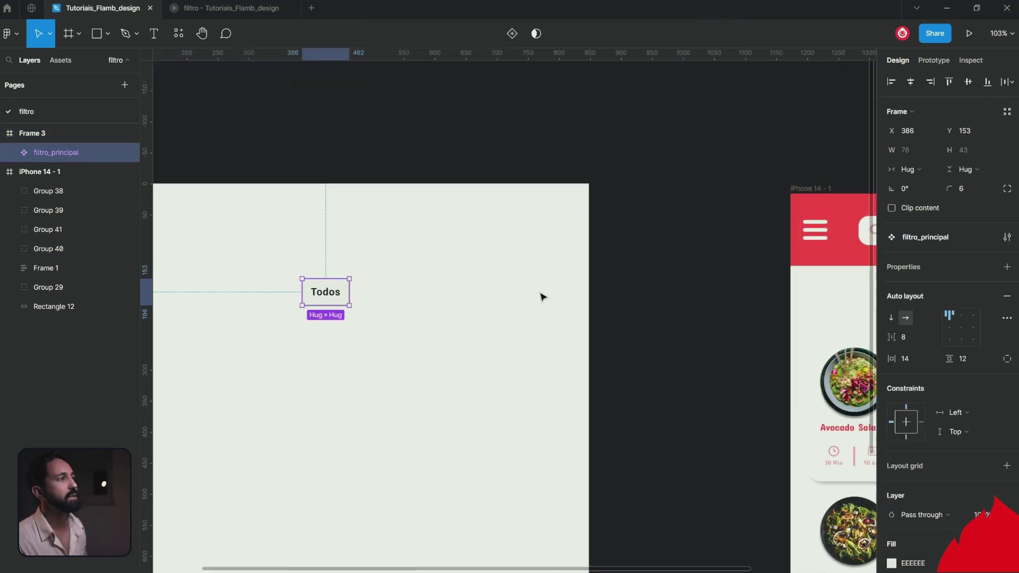
drag(335, 298, 318, 287)
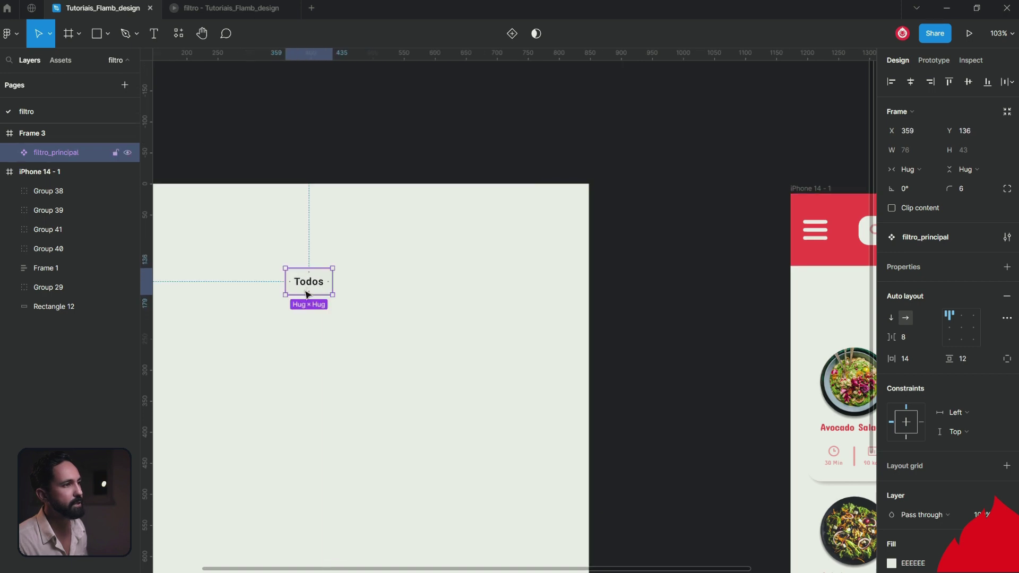
mouse_move(317, 287)
mouse_down()
mouse_move(408, 264)
mouse_move(300, 256)
mouse_up()
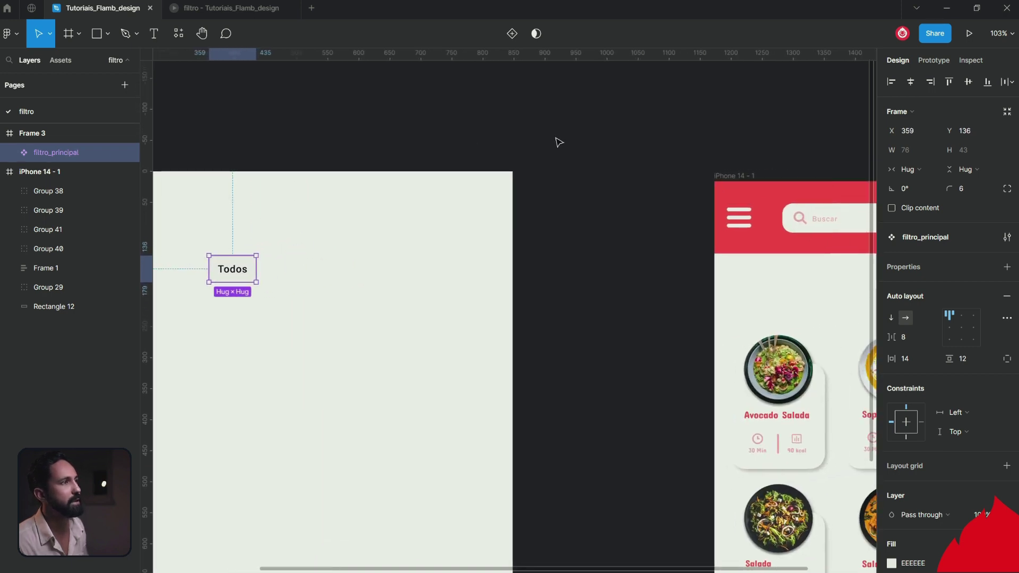
- Place a filtro_principal instance below the red header and Alt-drag a copy beside it
click(179, 35)
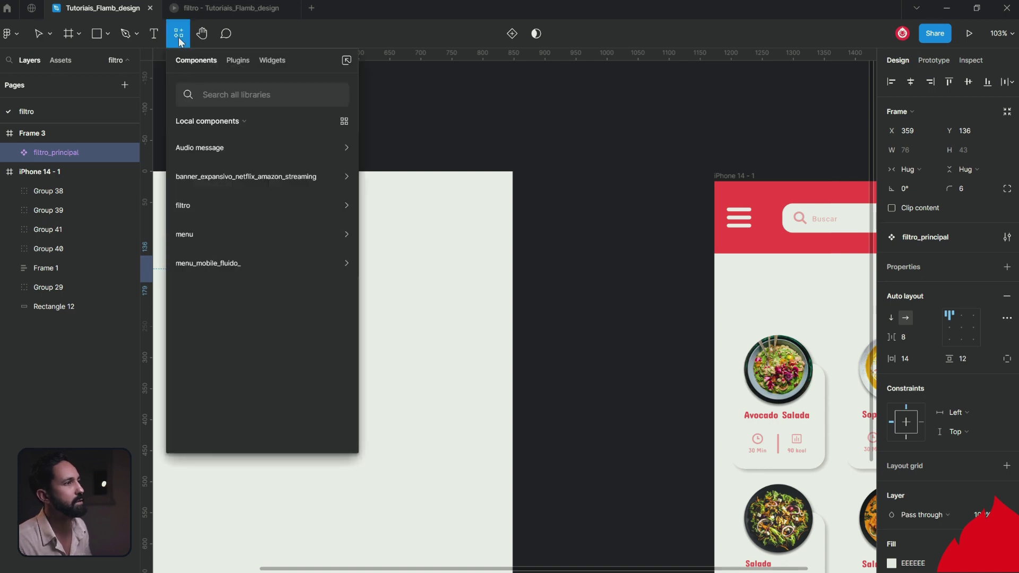
click(208, 209)
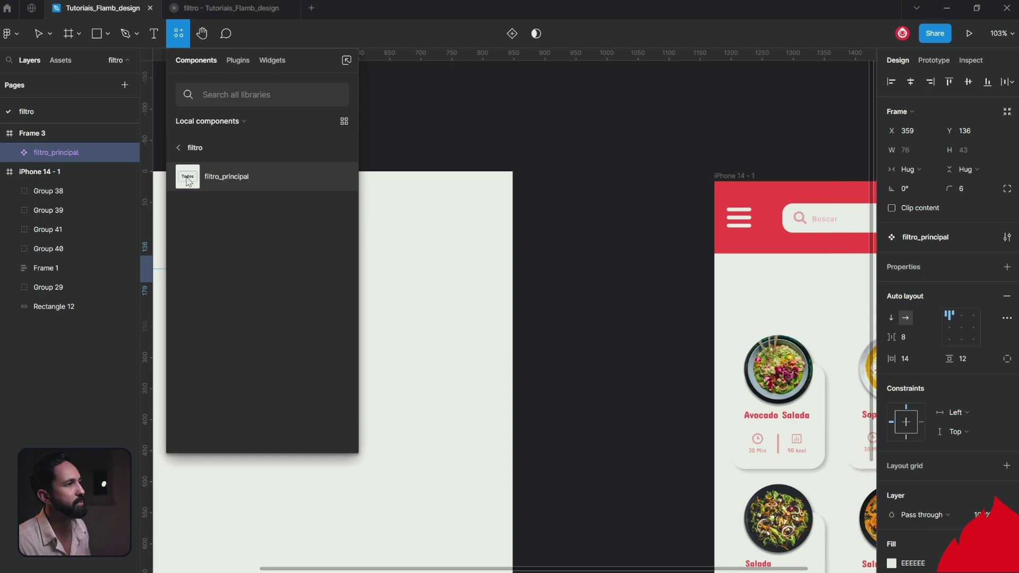
drag(179, 183, 761, 291)
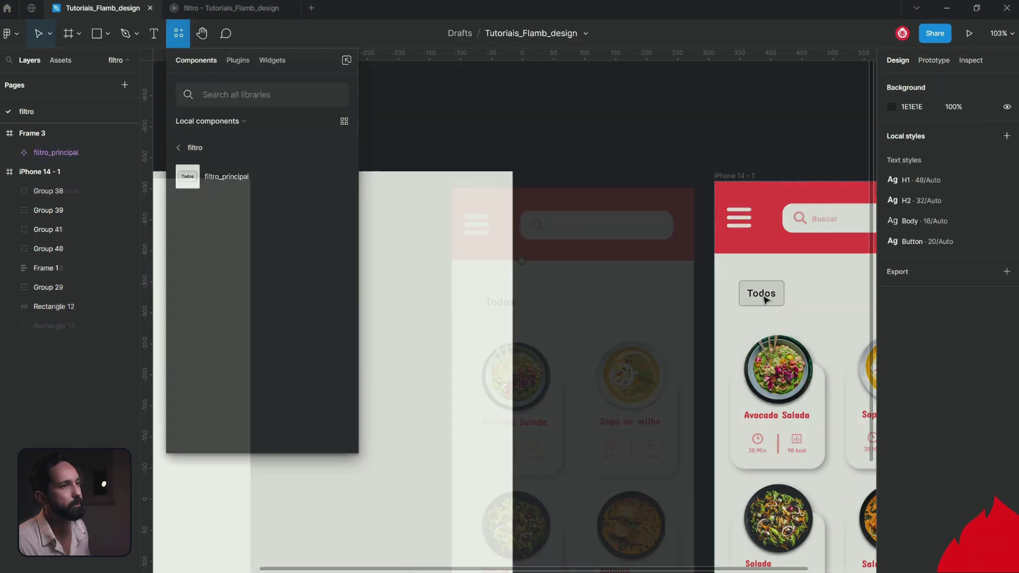
scroll(523, 285, up, 5)
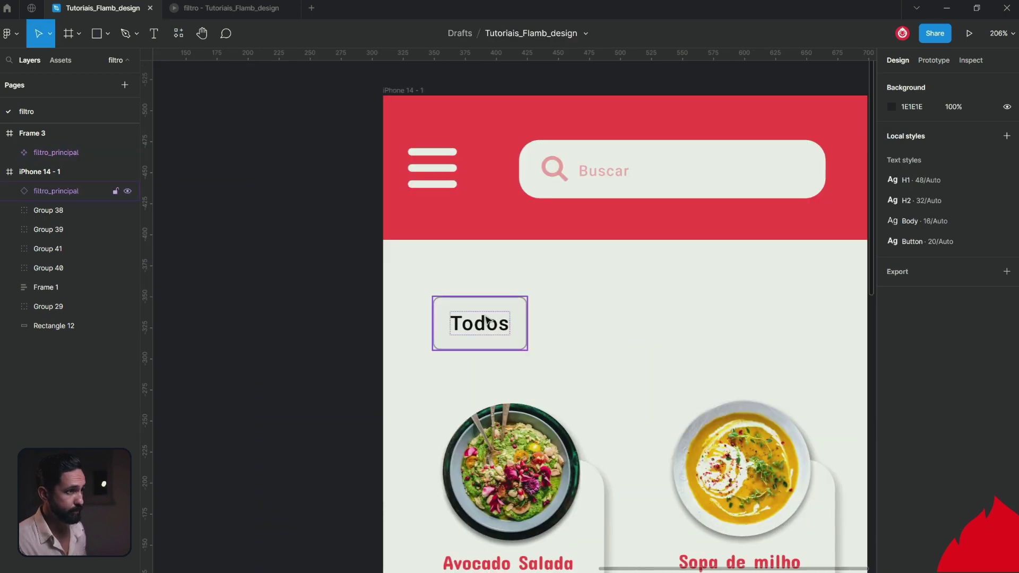
drag(498, 325, 481, 323)
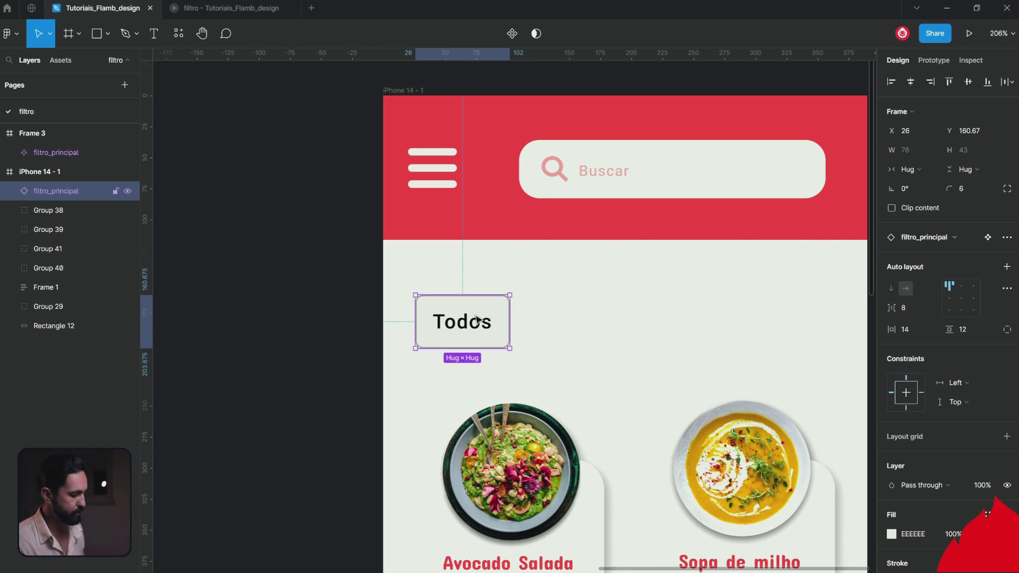
drag(476, 319, 587, 327)
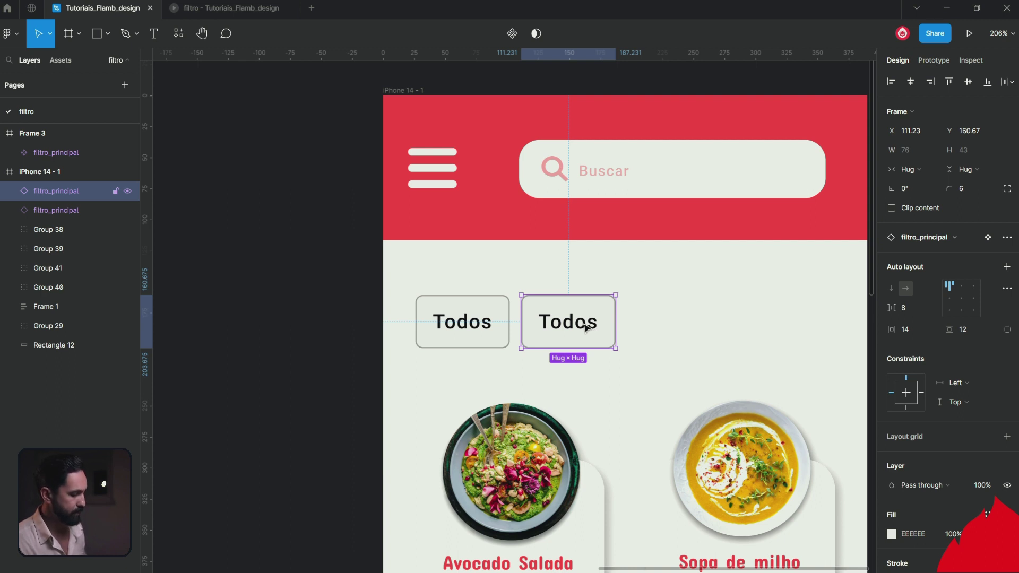
- Extend the row to four Todos chips and wrap them in a 12 px-gap auto-layout frame
drag(585, 328, 706, 332)
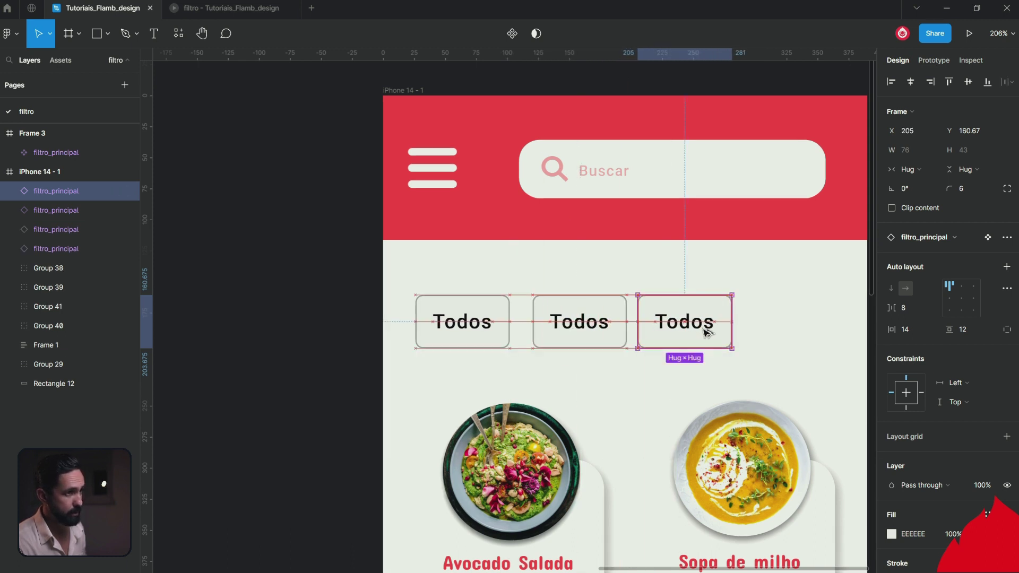
drag(707, 331, 806, 336)
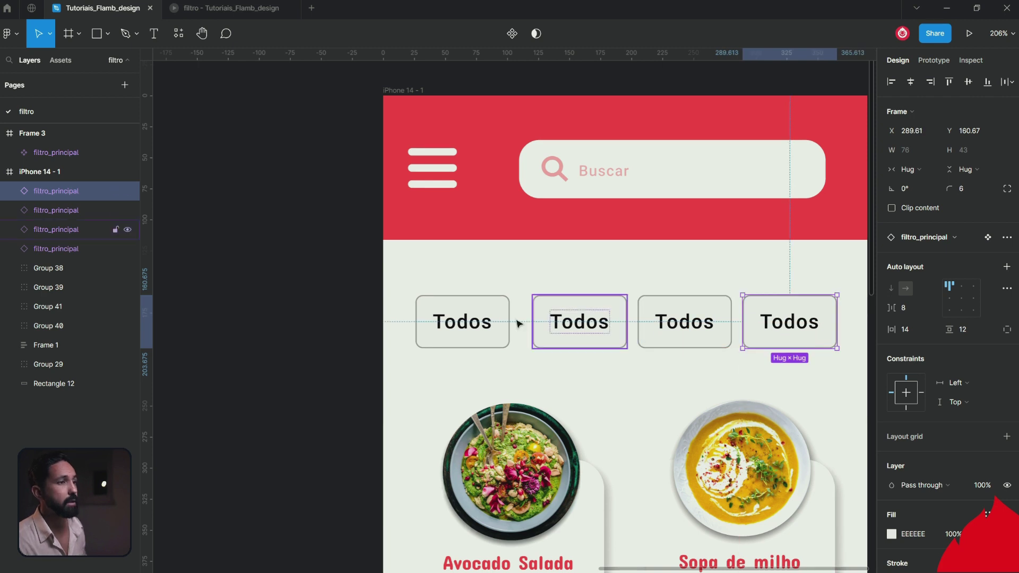
click(465, 320)
drag(432, 284, 789, 345)
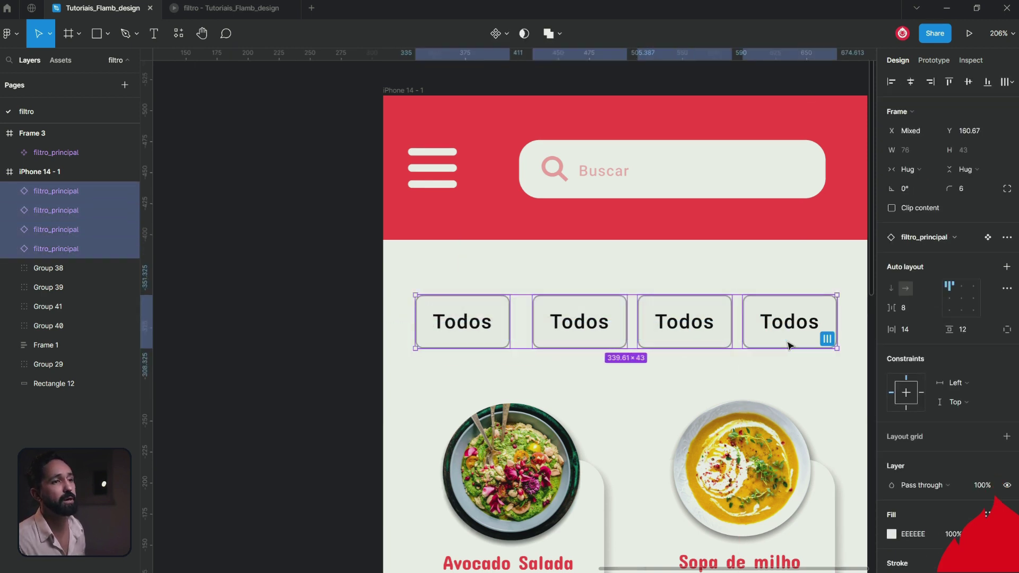
key(shift+a)
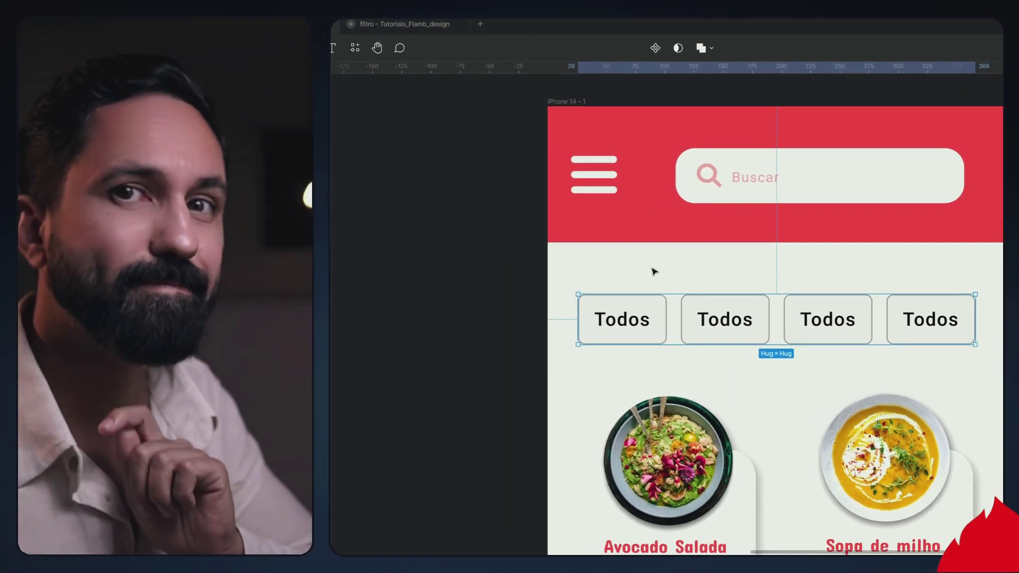
- Relabel the second chip from Todos to Pizza
double_click(736, 330)
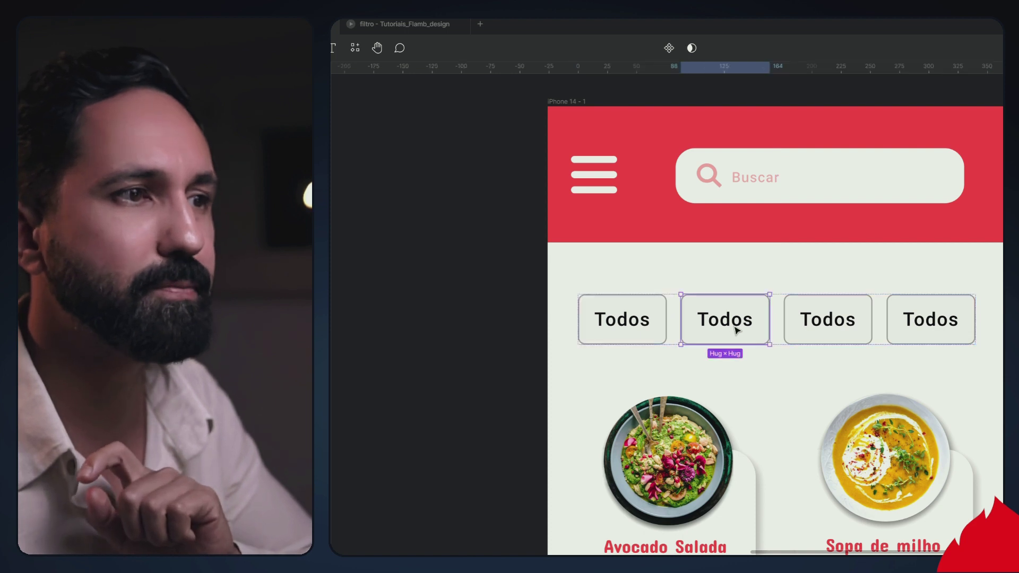
double_click(735, 324)
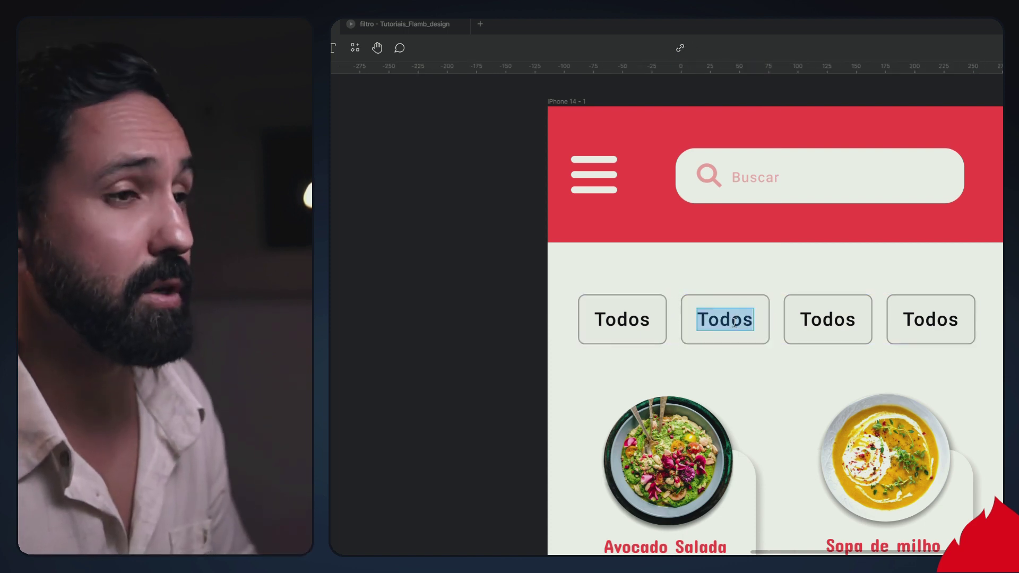
text(Piz)
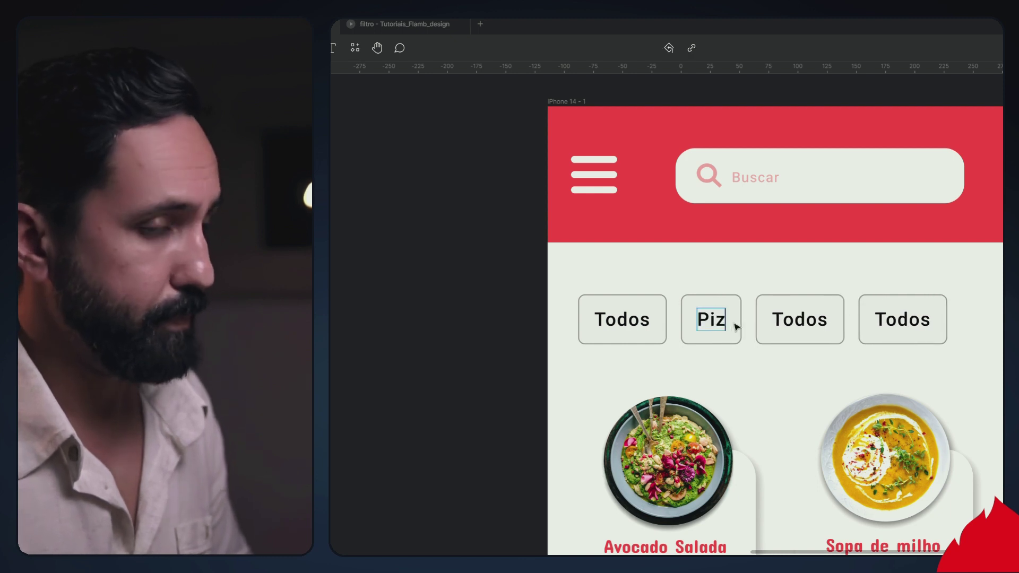
text(za)
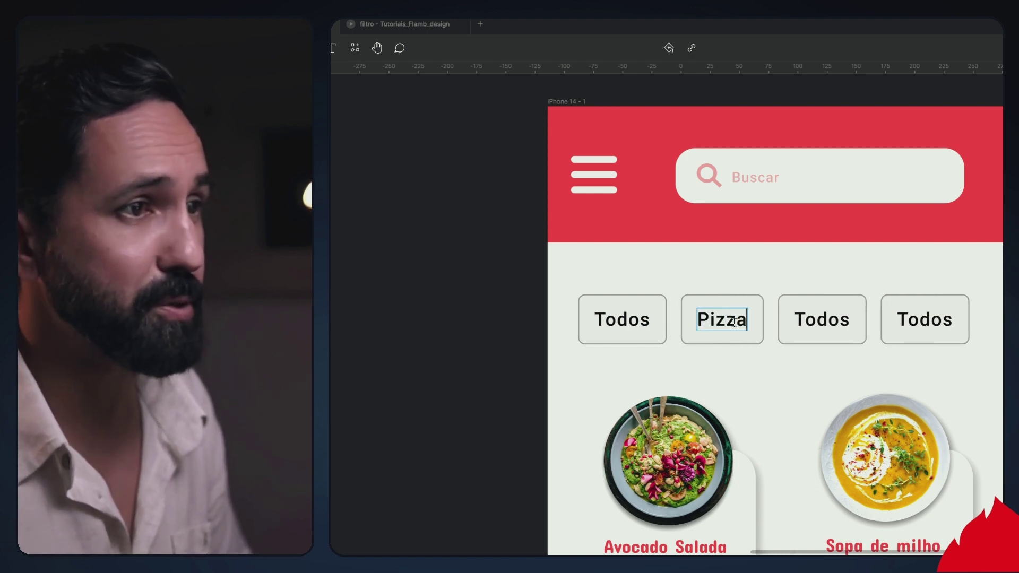
key(Escape)
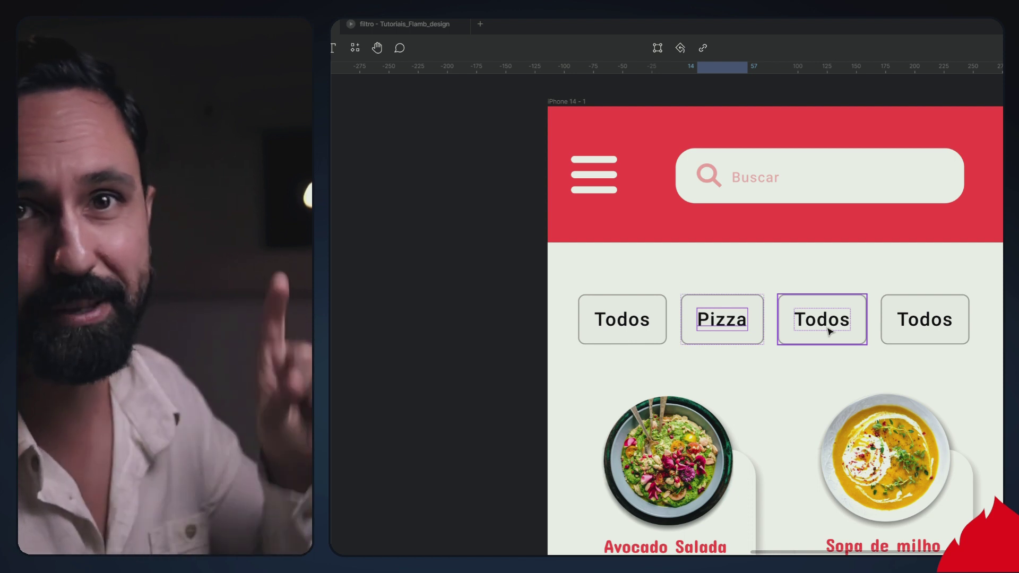
- Relabel the third chip hamburguer and the last chip vegano
click(833, 326)
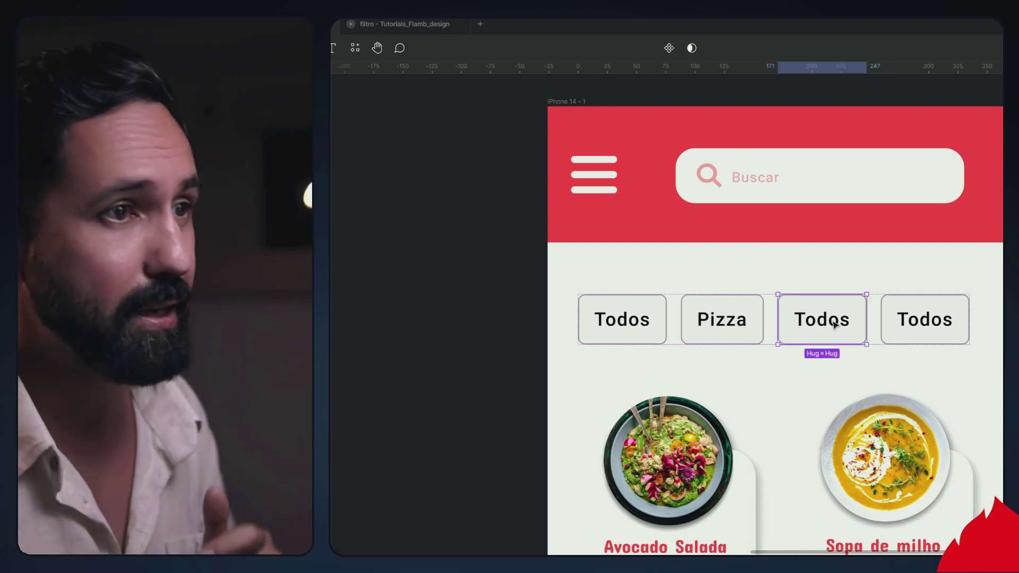
double_click(834, 325)
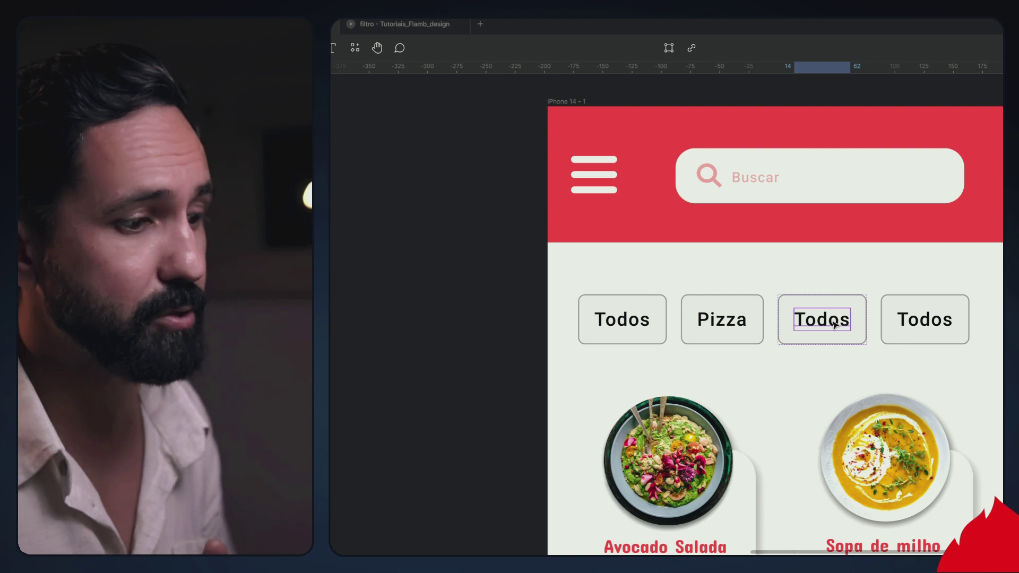
double_click(833, 321)
text(ha)
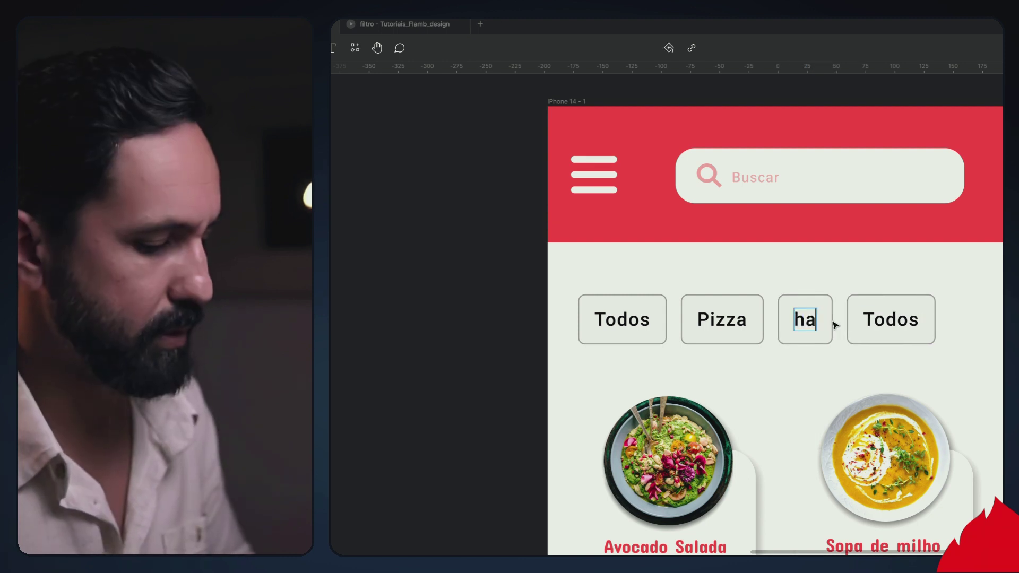
text(mburgue)
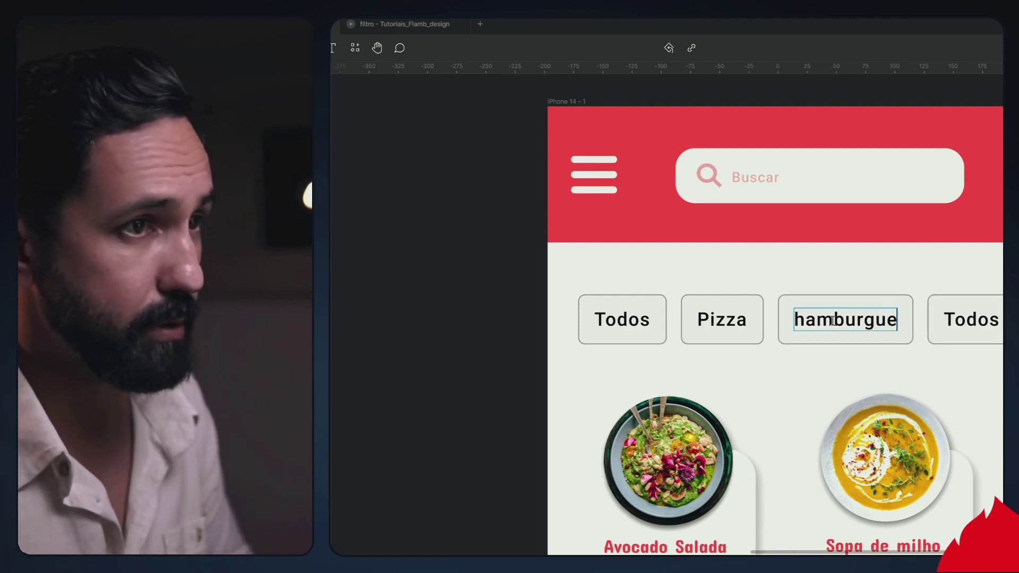
text(r)
key(Escape)
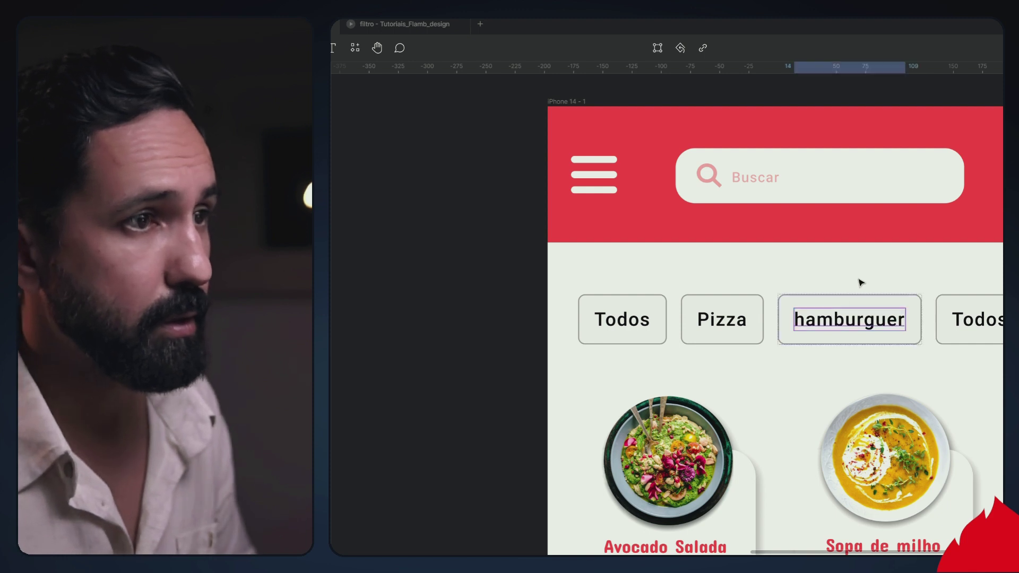
scroll(860, 281, right, 5)
double_click(770, 331)
text(vegan)
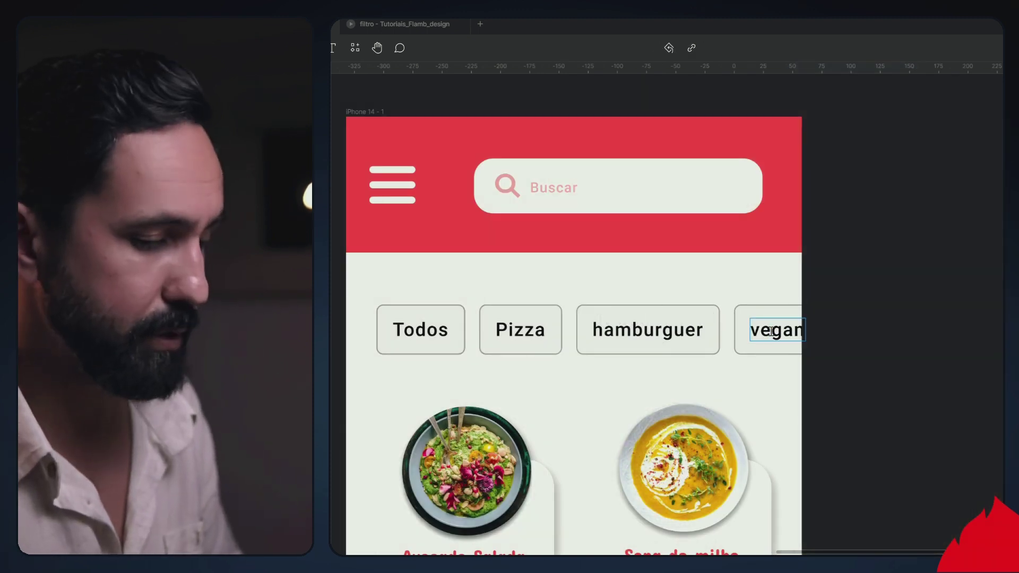
key(Escape)
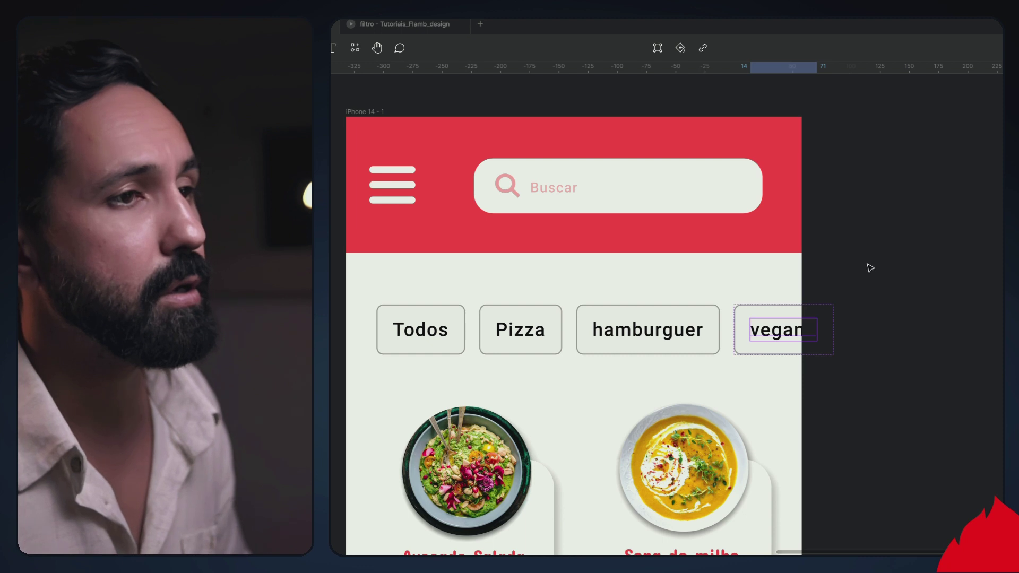
- Turn off Clip content on the iPhone 14 - 1 frame so the chip row overflows
click(870, 268)
click(364, 112)
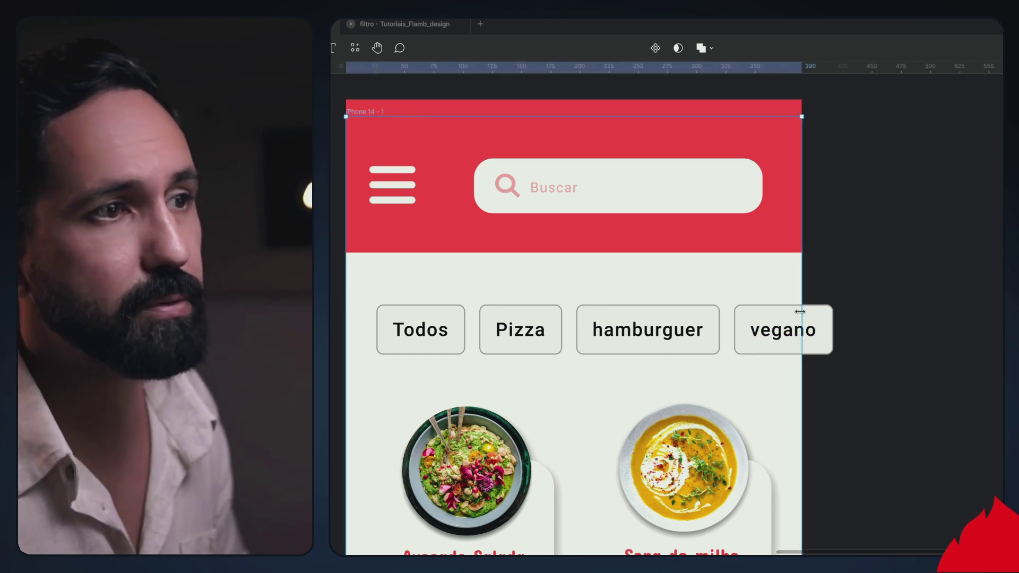
click(783, 325)
- Duplicate the vegano chip twice to extend the filter row
click(779, 324)
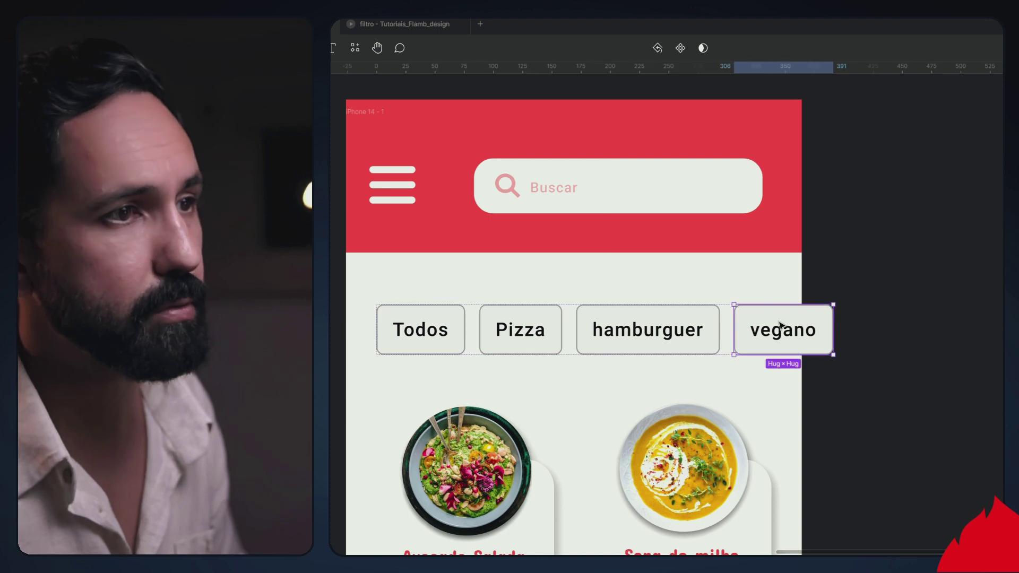
key(ctrl+d)
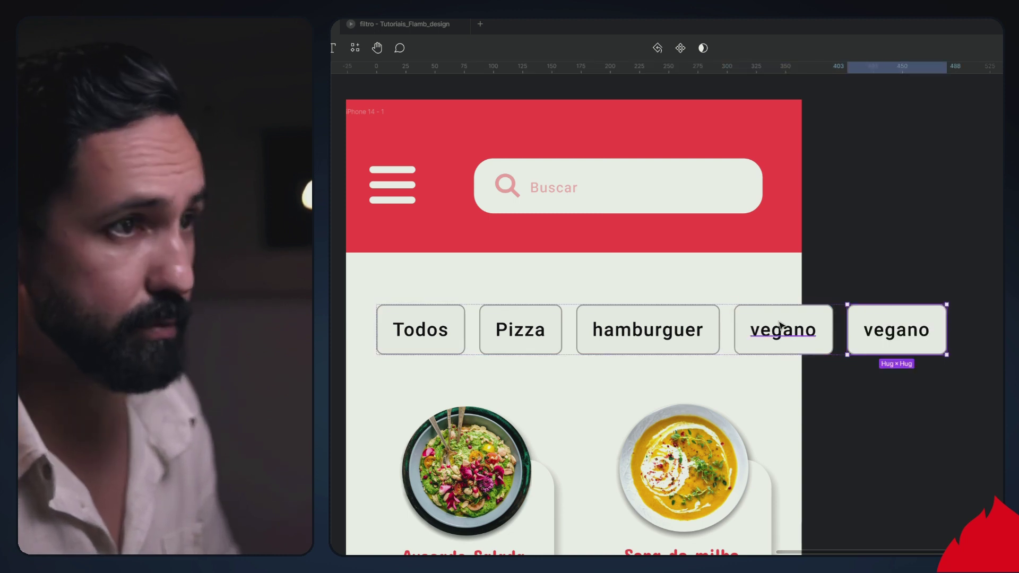
key(ctrl+d)
mouse_move(889, 401)
mouse_down()
mouse_move(728, 396)
mouse_move(906, 418)
mouse_move(756, 429)
mouse_up()
click(748, 414)
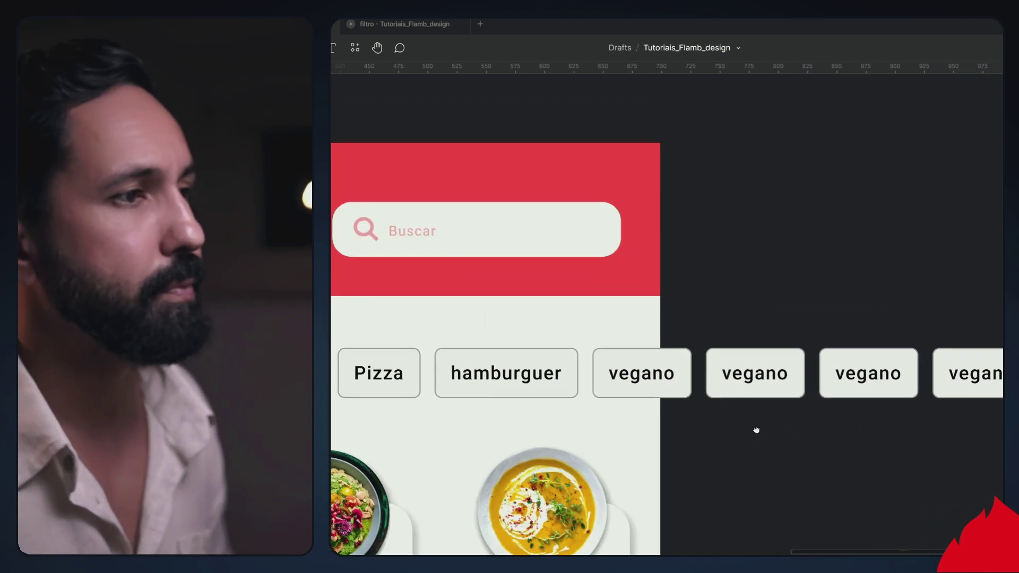
click(759, 379)
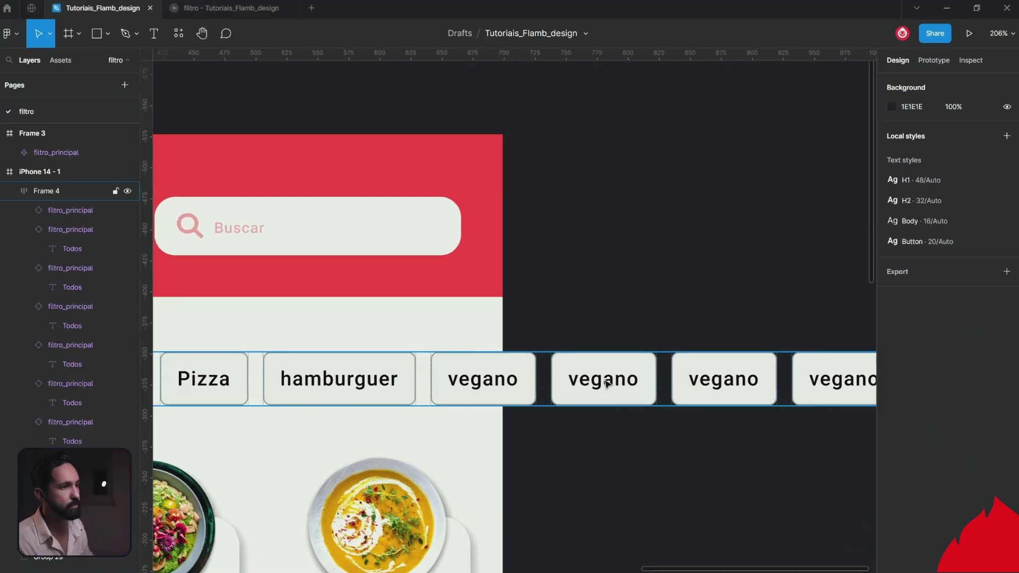
- Relabel the new fourth and fifth chips Sopas and Fit
click(607, 382)
double_click(606, 383)
text(Sopas)
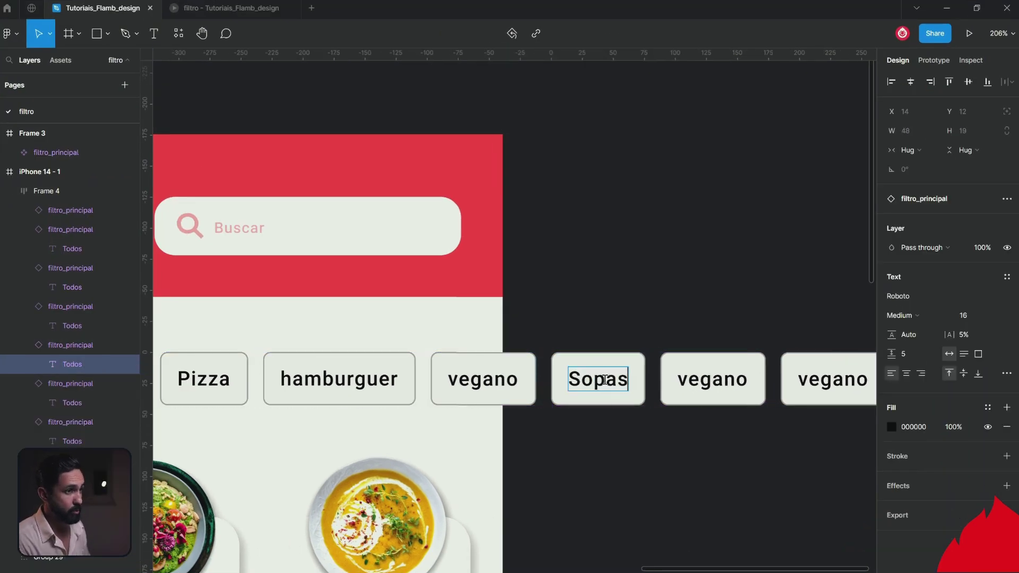
key(Escape)
click(703, 386)
double_click(703, 386)
text(Fit)
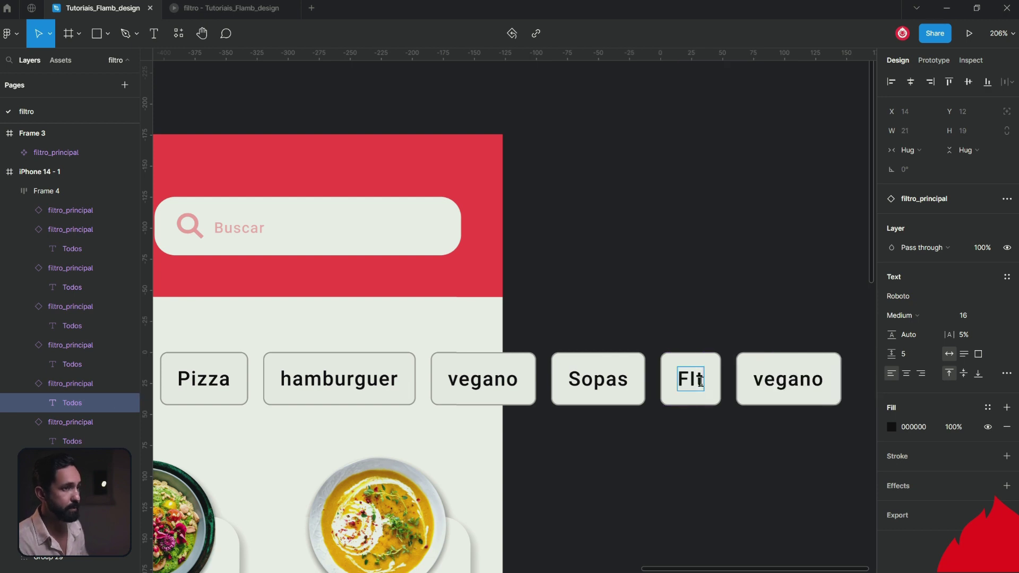
key(Escape)
- Relabel the last vegano chip Carnes and zoom out to review the row
click(786, 380)
double_click(785, 380)
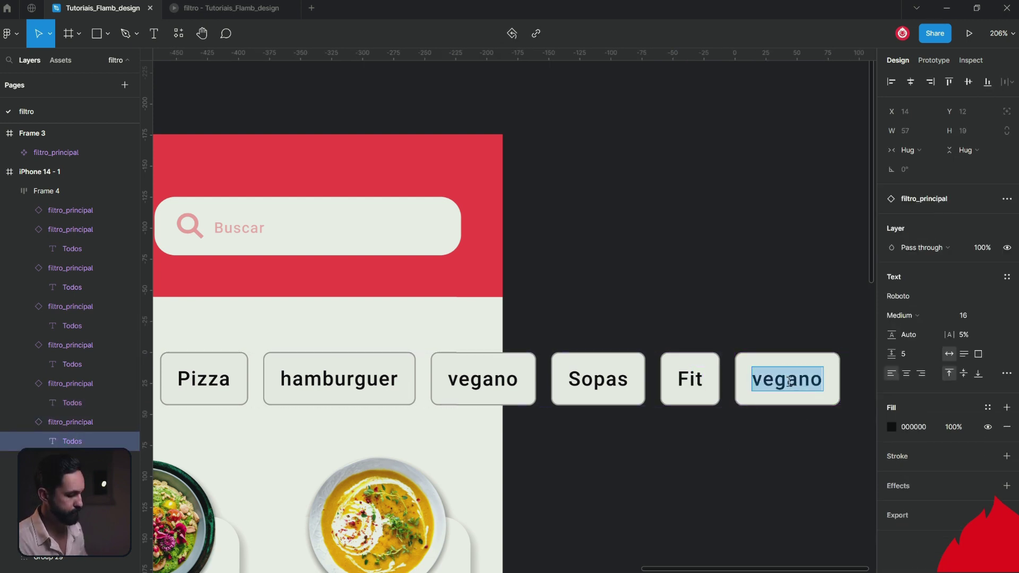
text(Carnes)
key(Escape)
click(406, 314)
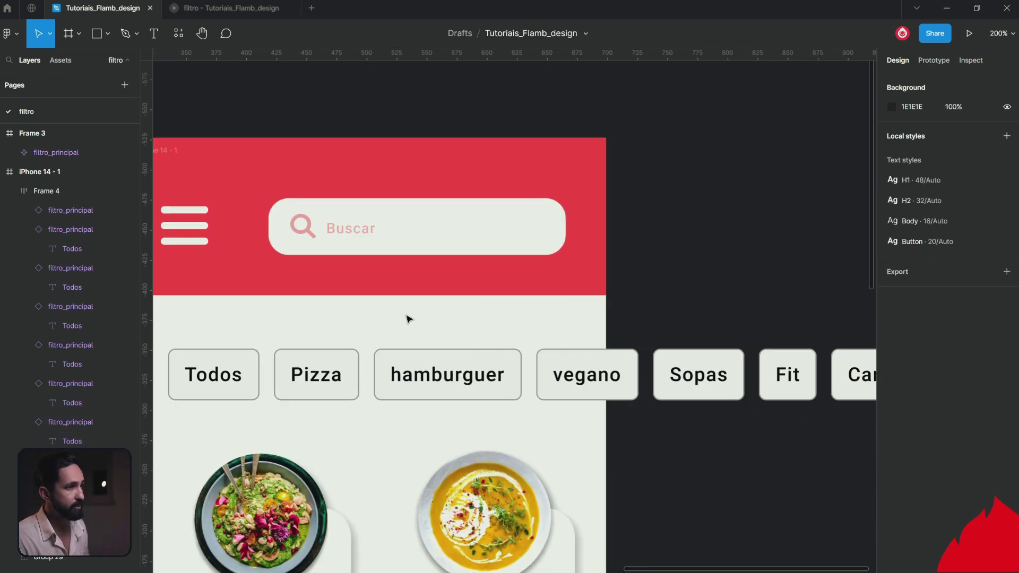
drag(410, 318, 627, 261)
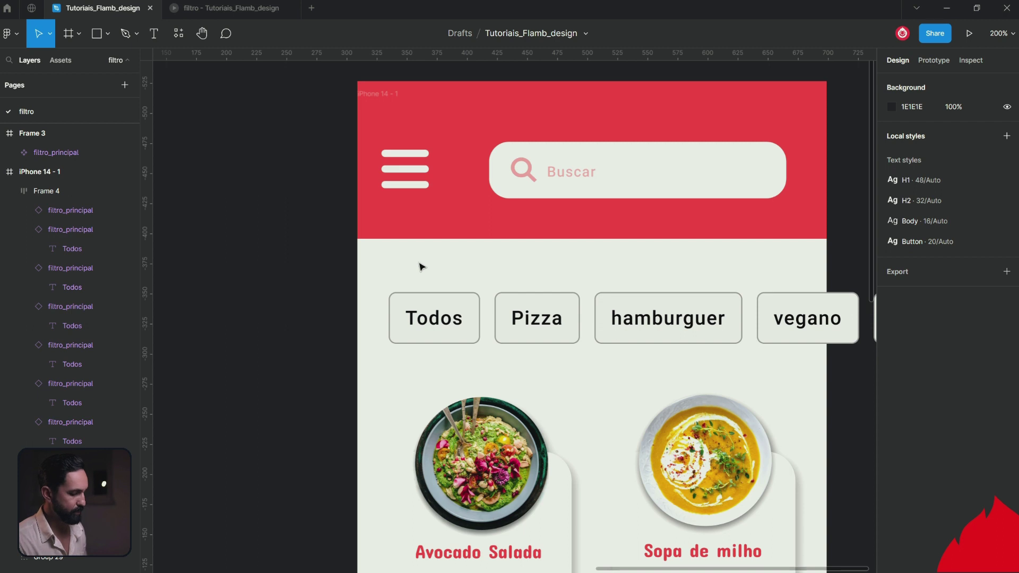
key(shift+0)
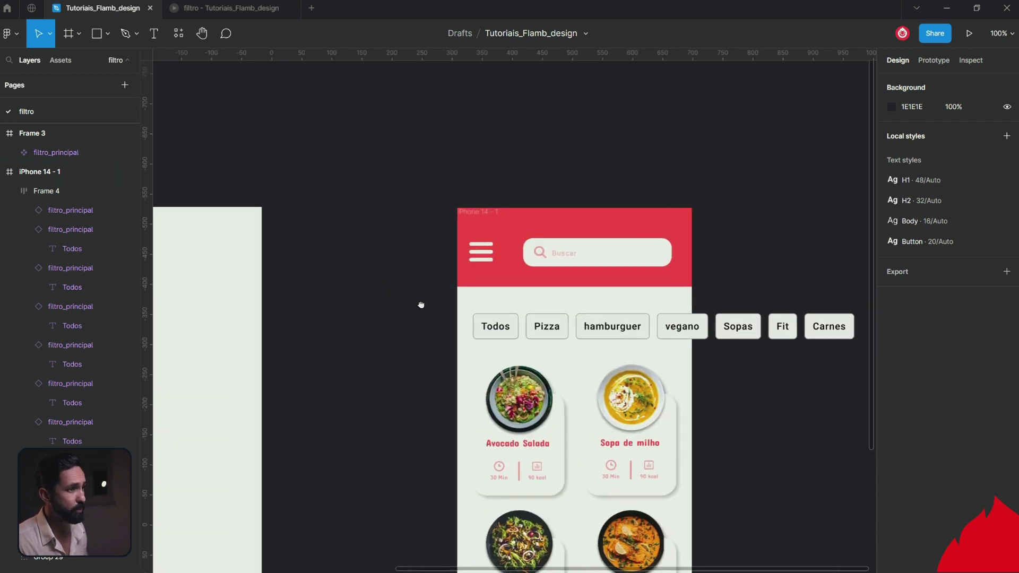
scroll(422, 267, left, 5)
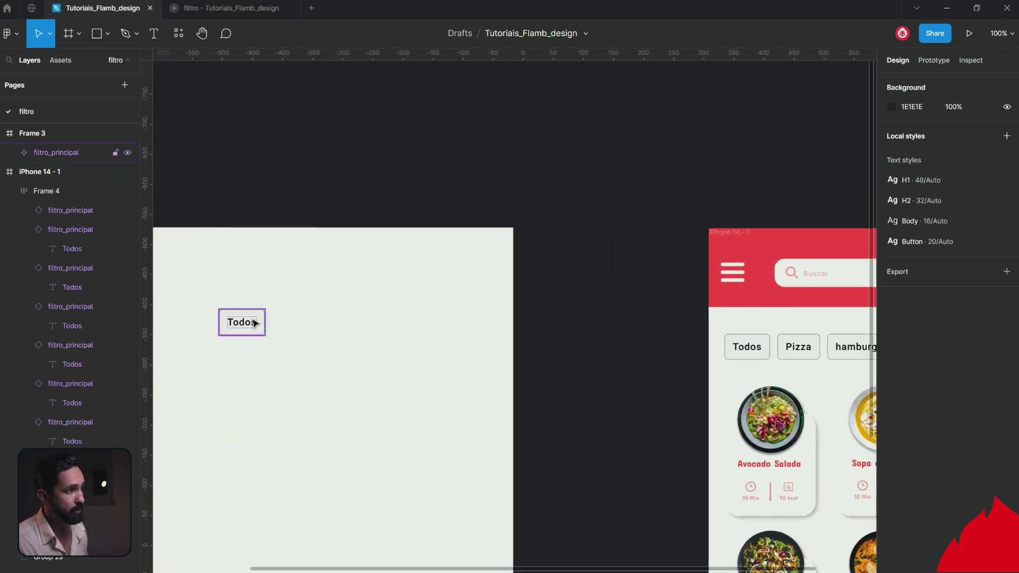
- Move the Todos chip component aside and change its text colour from 000000 to 413B3B
click(254, 323)
drag(254, 323, 405, 321)
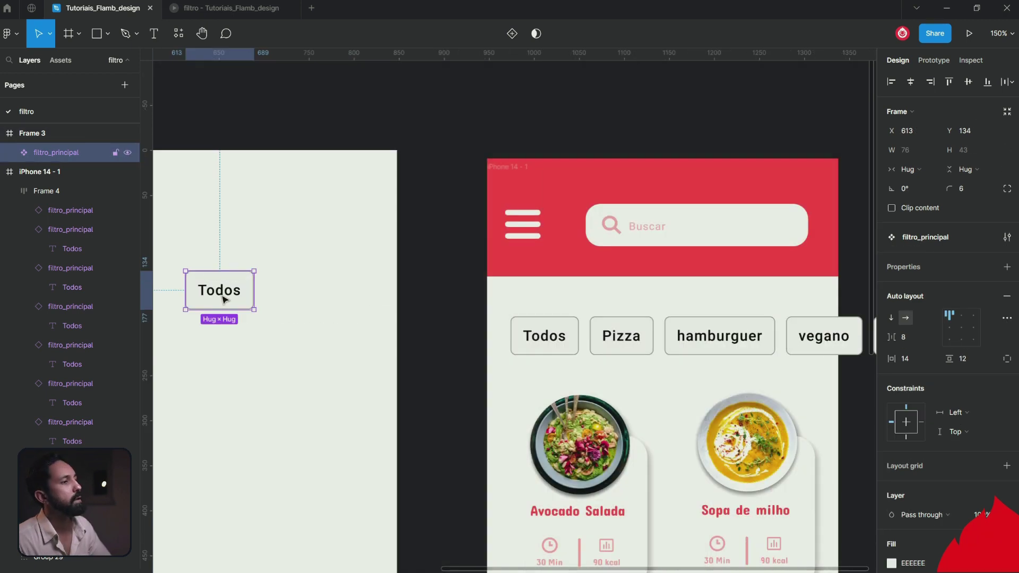
scroll(988, 448, down, 3)
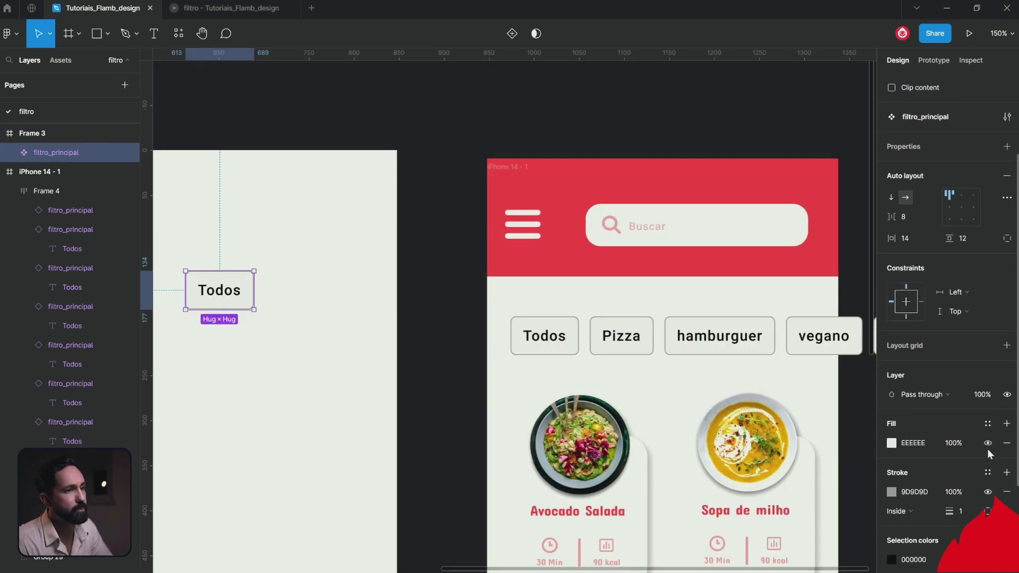
scroll(987, 448, down, 3)
mouse_move(916, 440)
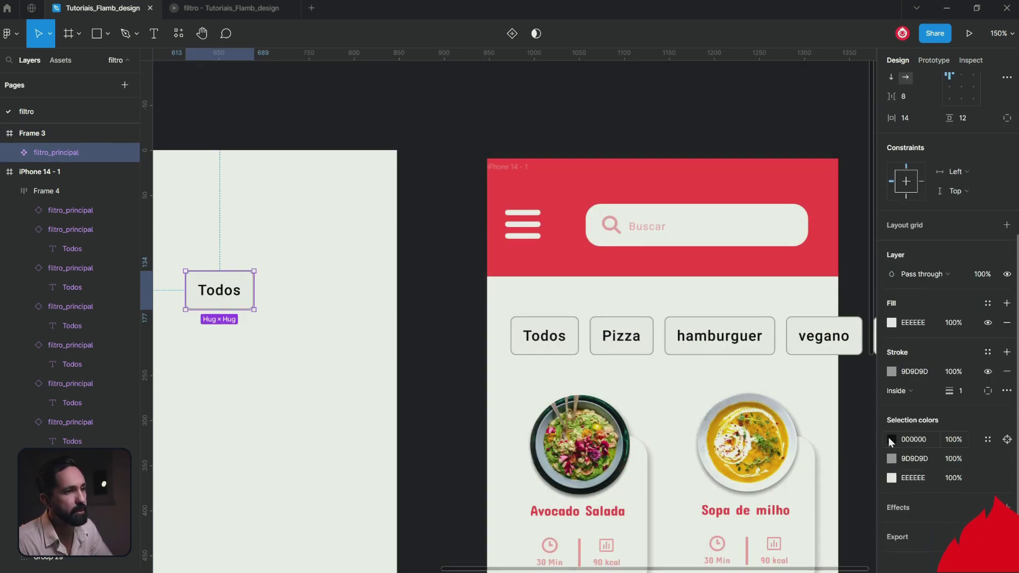
click(891, 439)
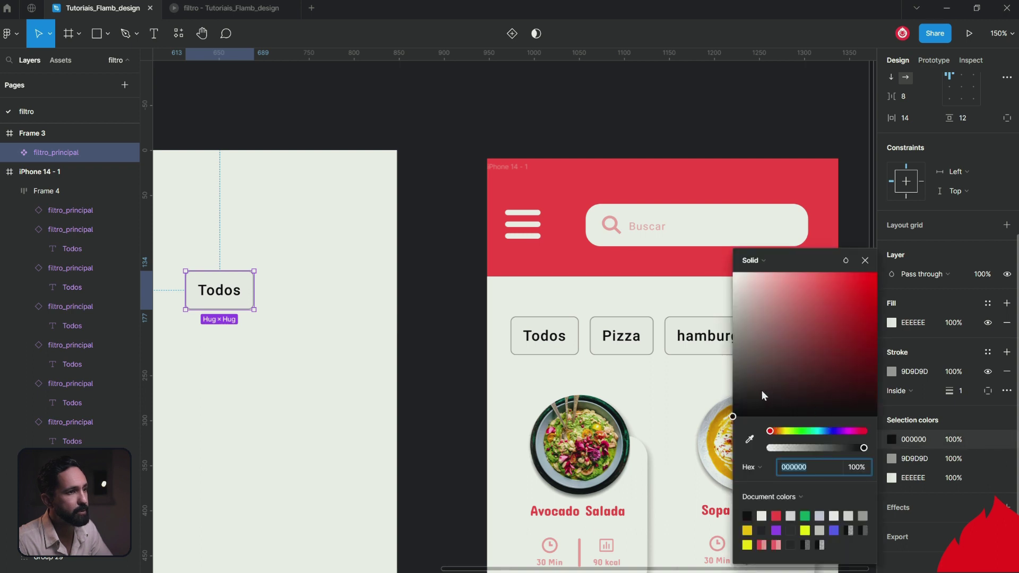
mouse_move(762, 390)
mouse_down()
mouse_move(733, 391)
mouse_move(740, 395)
mouse_up()
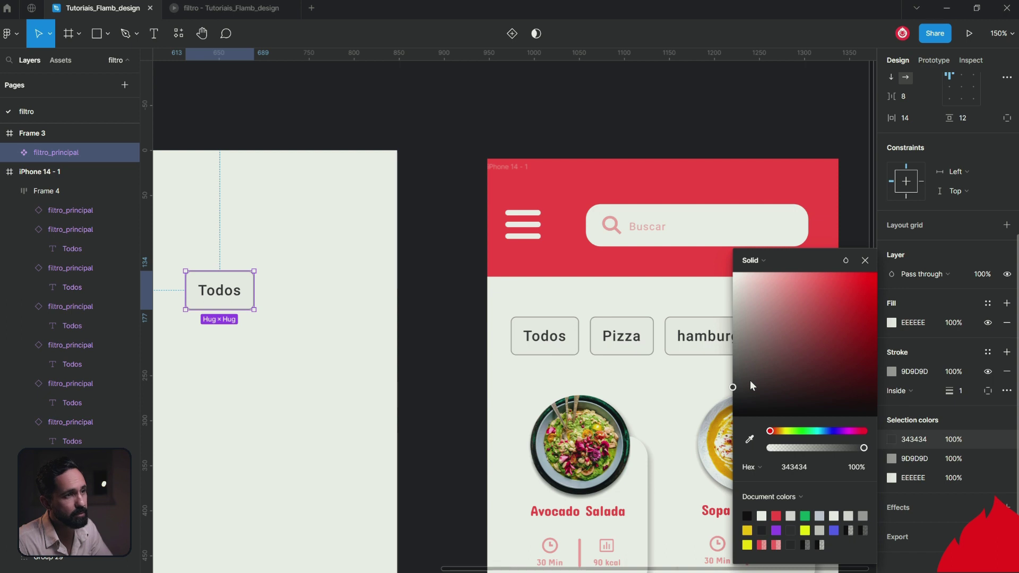
drag(750, 381, 746, 383)
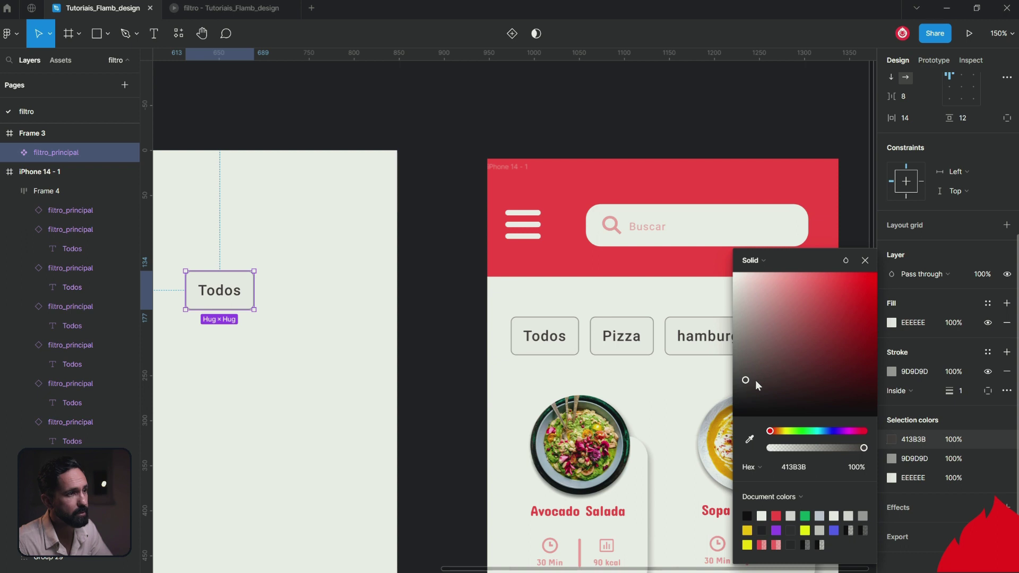
- Lighten the chip border to CECECE and its fill to F1F1F1
click(895, 458)
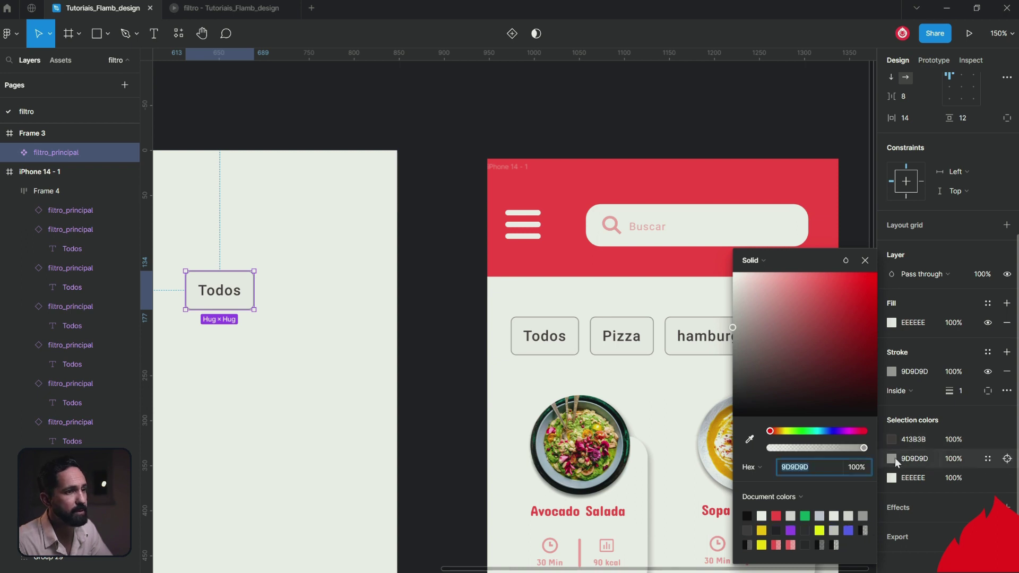
drag(739, 294, 731, 295)
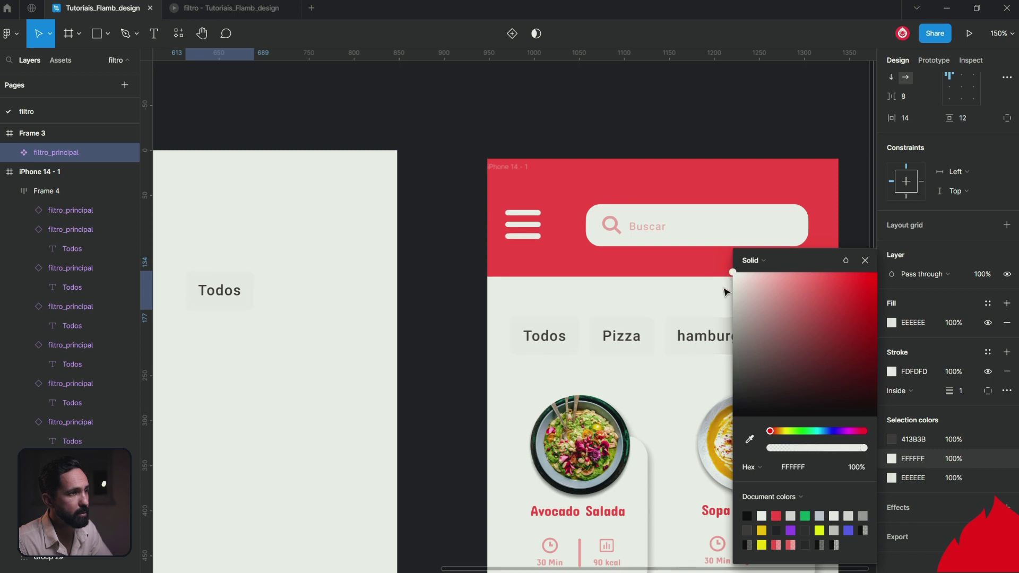
drag(725, 292, 728, 306)
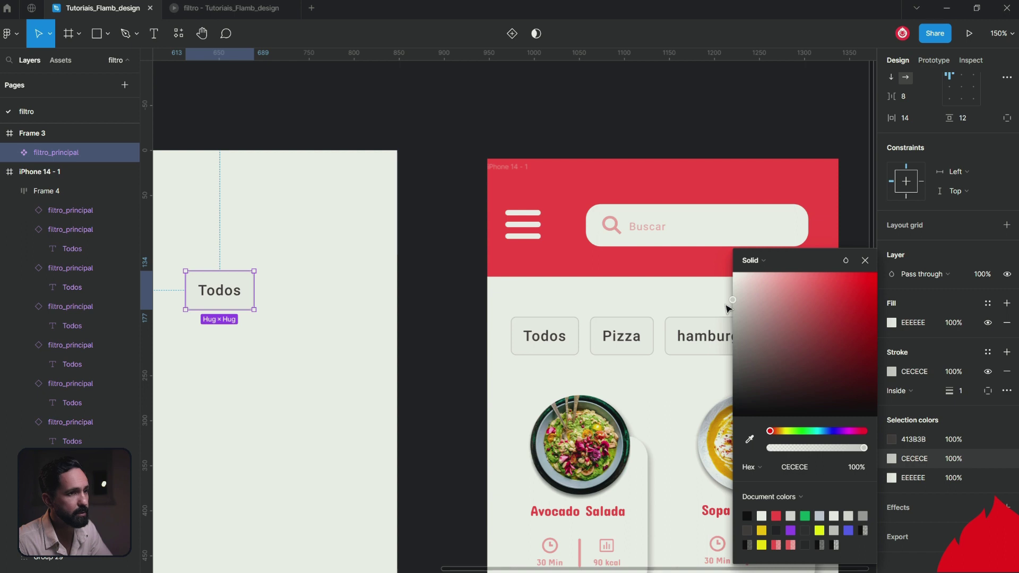
click(892, 478)
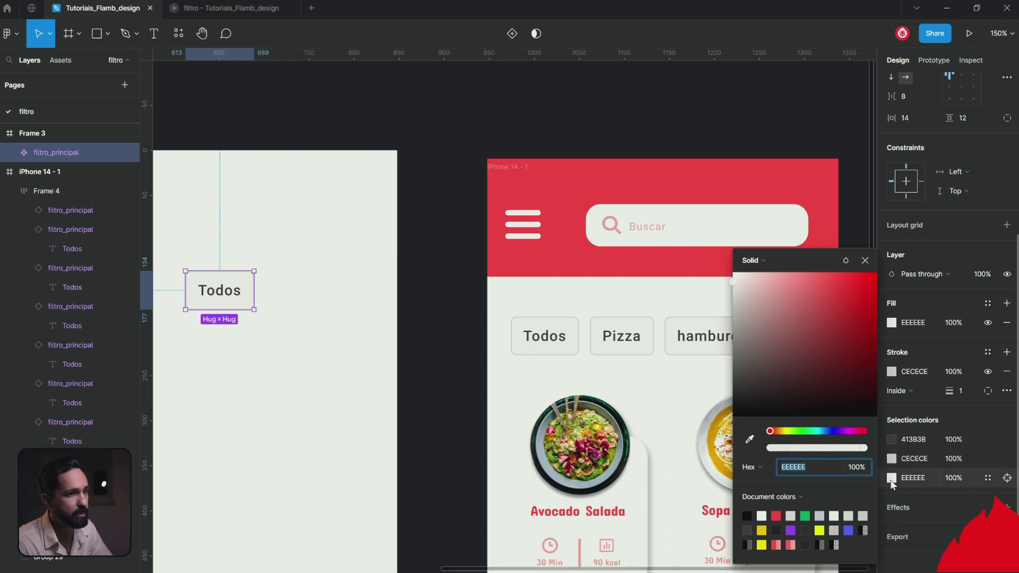
click(733, 281)
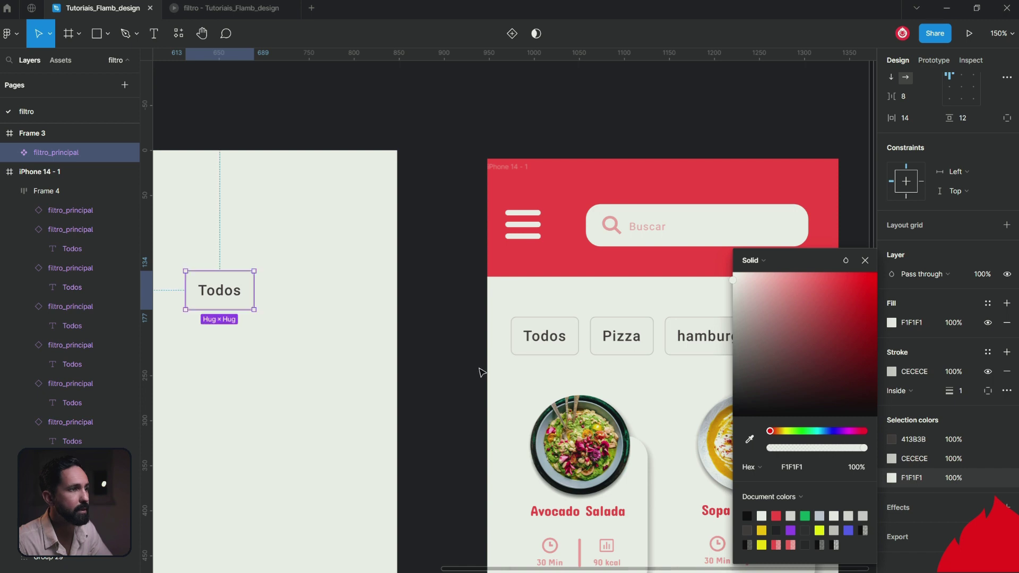
click(449, 372)
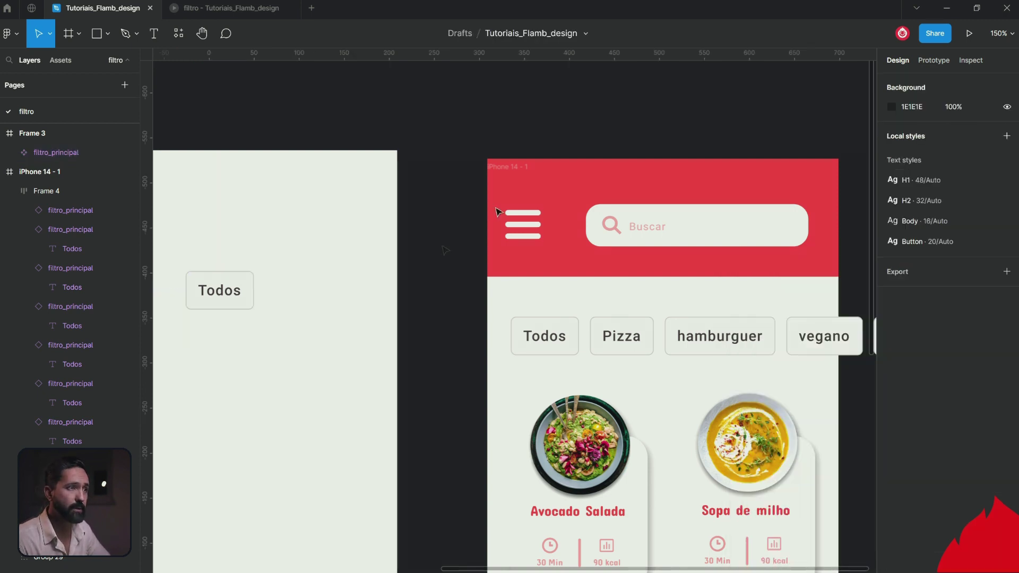
- Set the Todos chip component's corner radius to 10
click(224, 300)
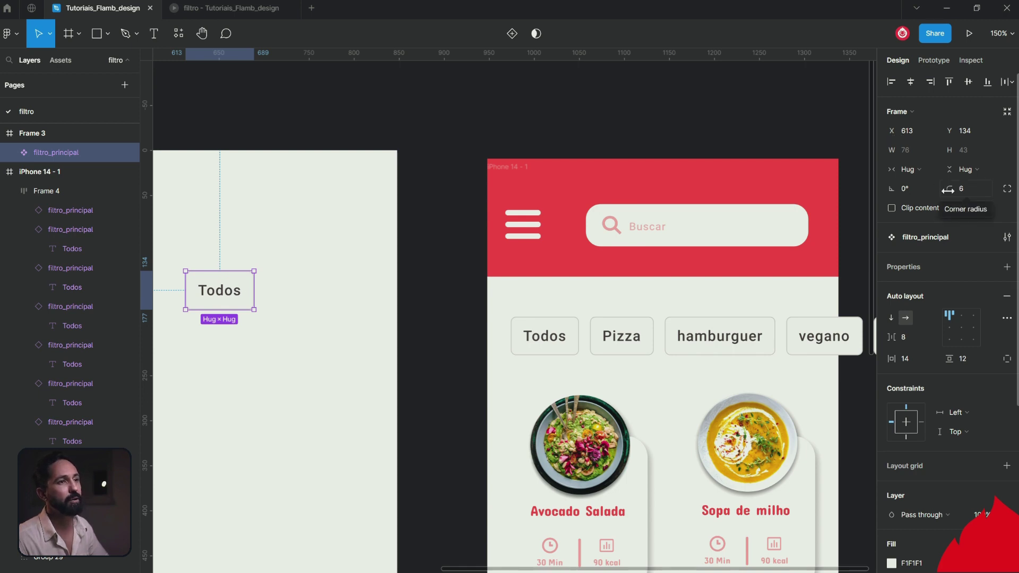
drag(947, 190, 80, 188)
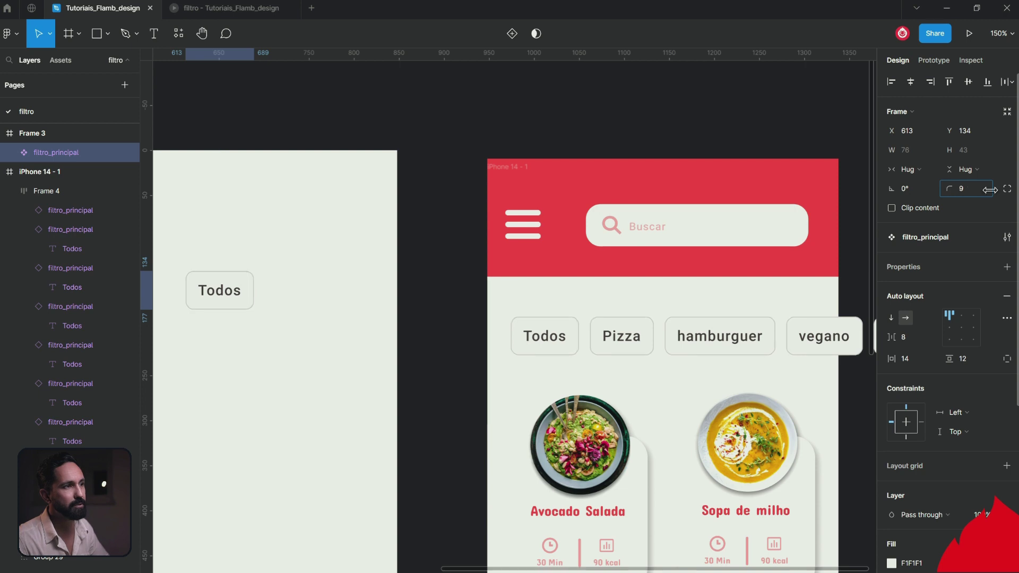
drag(81, 188, 333, 169)
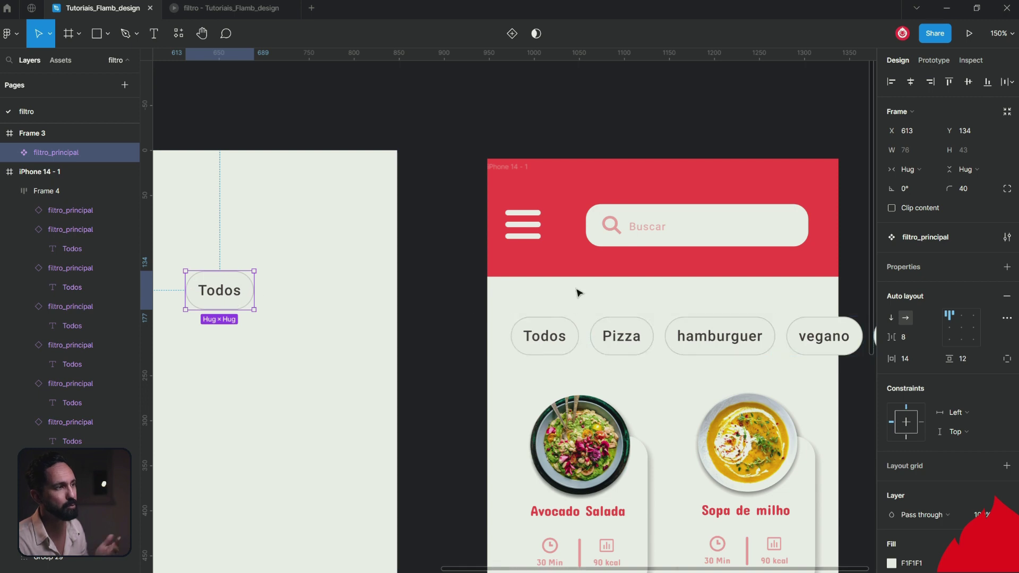
drag(949, 188, 940, 189)
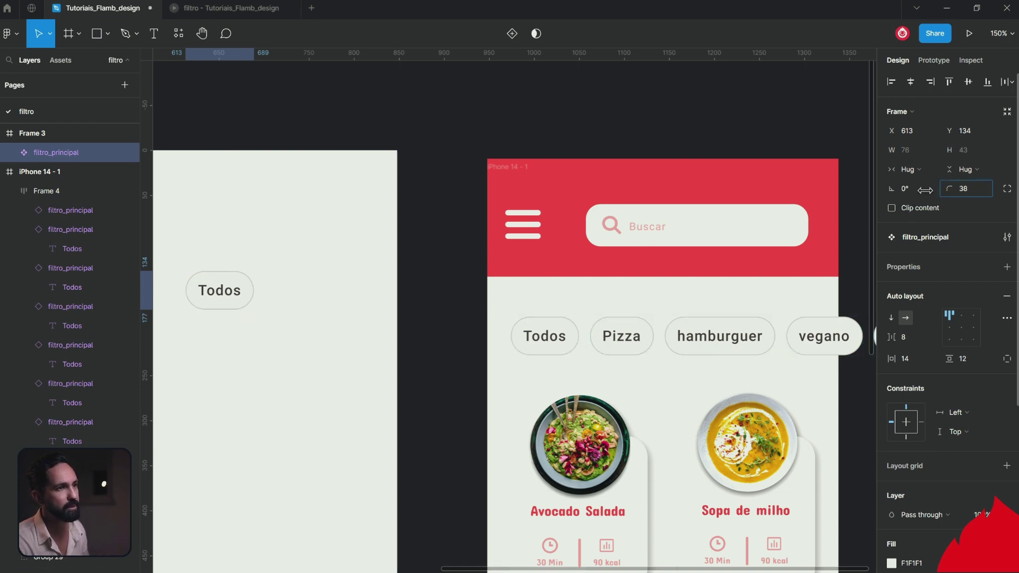
drag(846, 202, 652, 256)
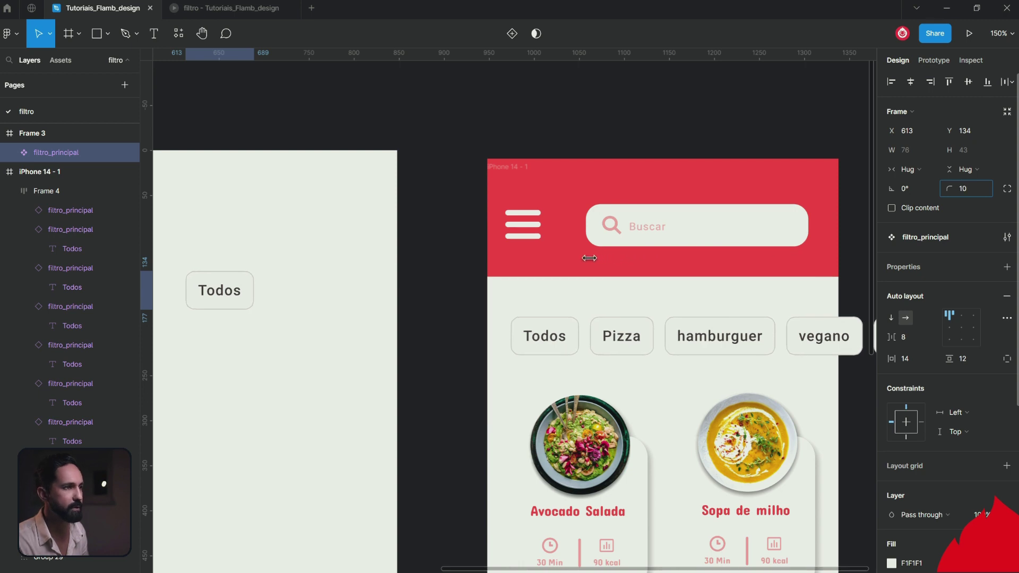
drag(589, 258, 590, 257)
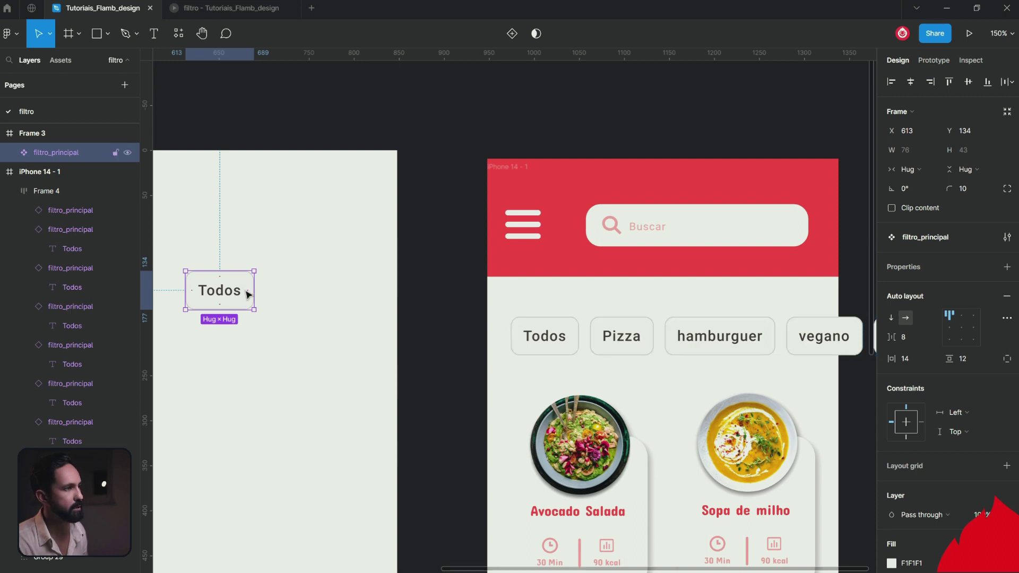
- Widen the chip's horizontal auto layout padding to 20
scroll(247, 294, up, 10)
drag(315, 328, 333, 329)
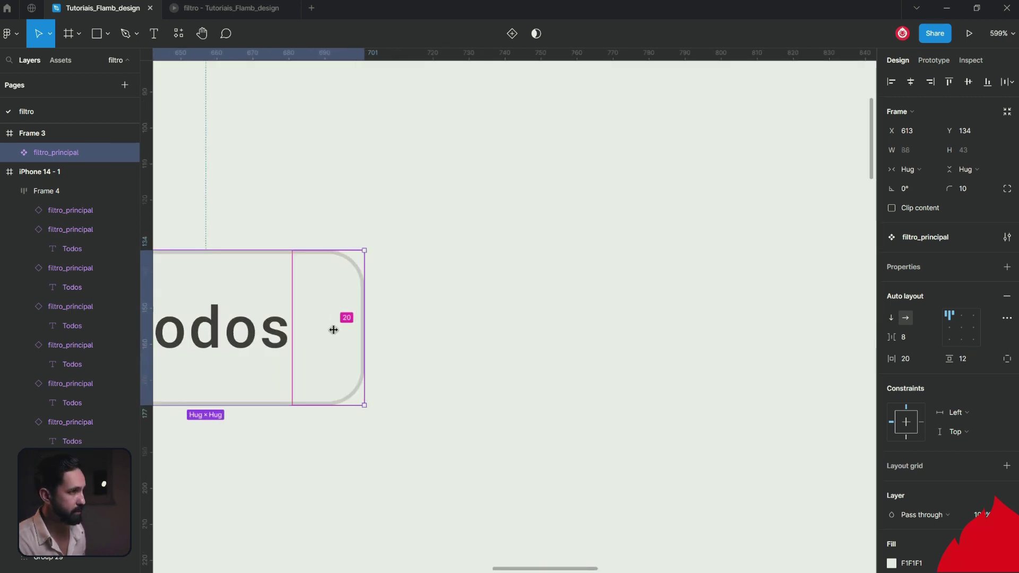
scroll(370, 342, down, 5)
scroll(370, 342, down, 5)
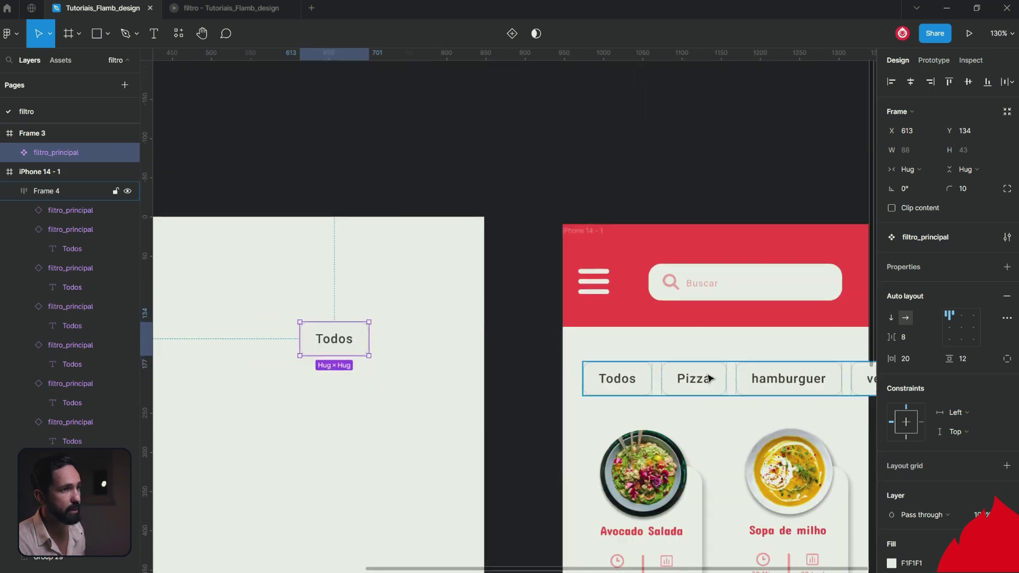
click(519, 342)
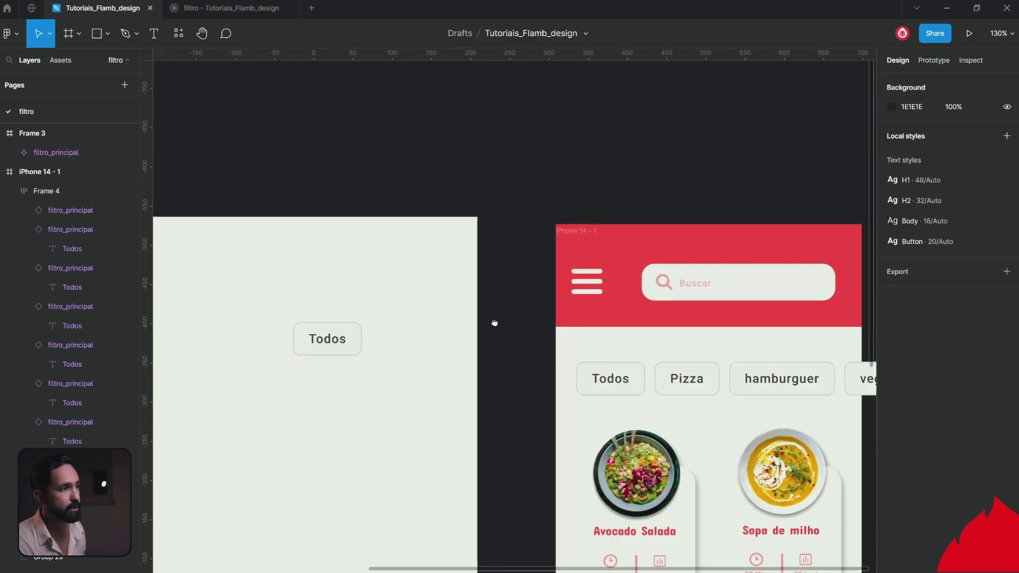
mouse_move(494, 321)
mouse_down()
mouse_move(355, 315)
mouse_move(405, 312)
mouse_up()
click(506, 372)
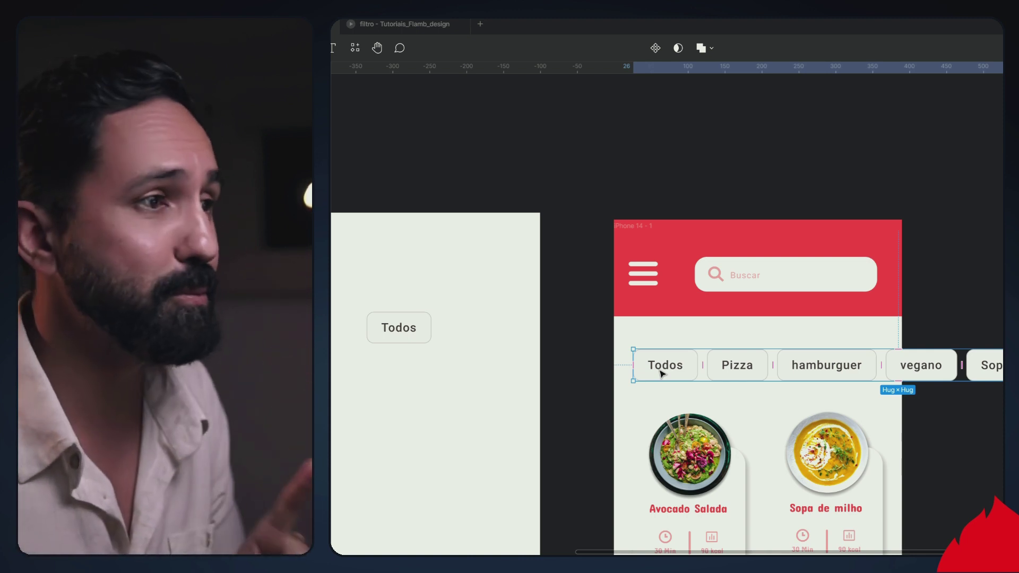
- Add a second variant to the Todos chip component and select it
click(399, 327)
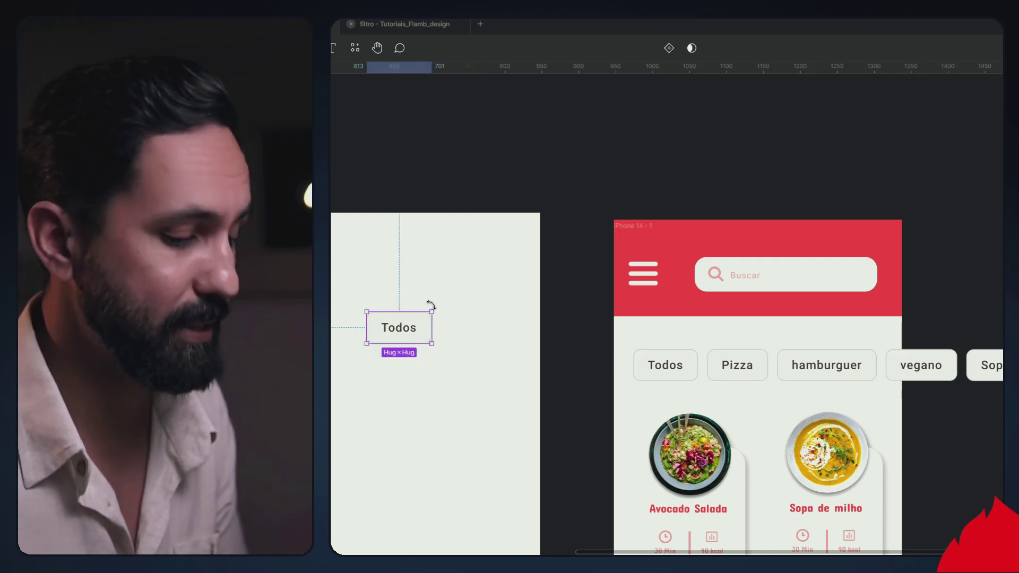
drag(430, 282, 507, 291)
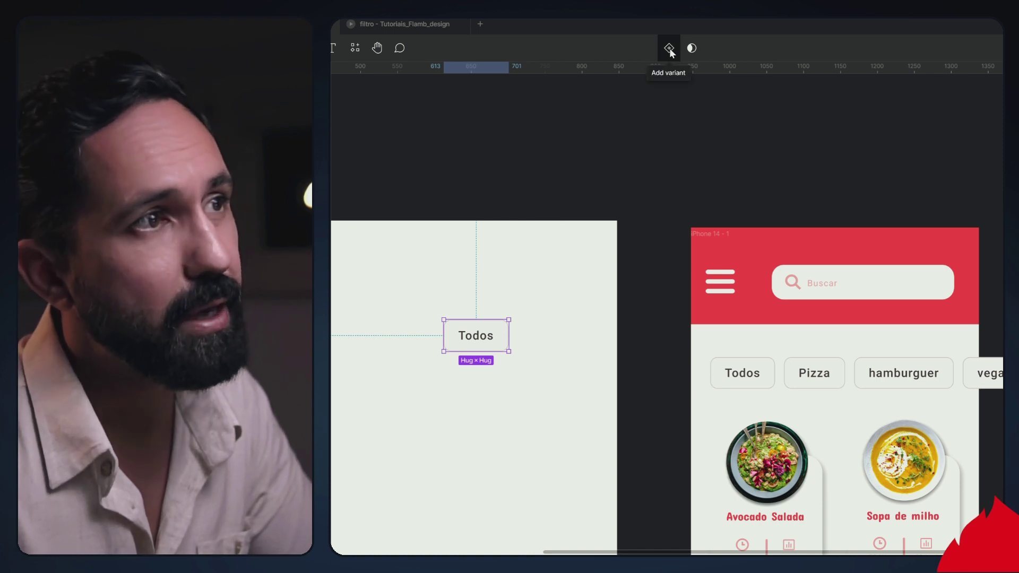
click(669, 49)
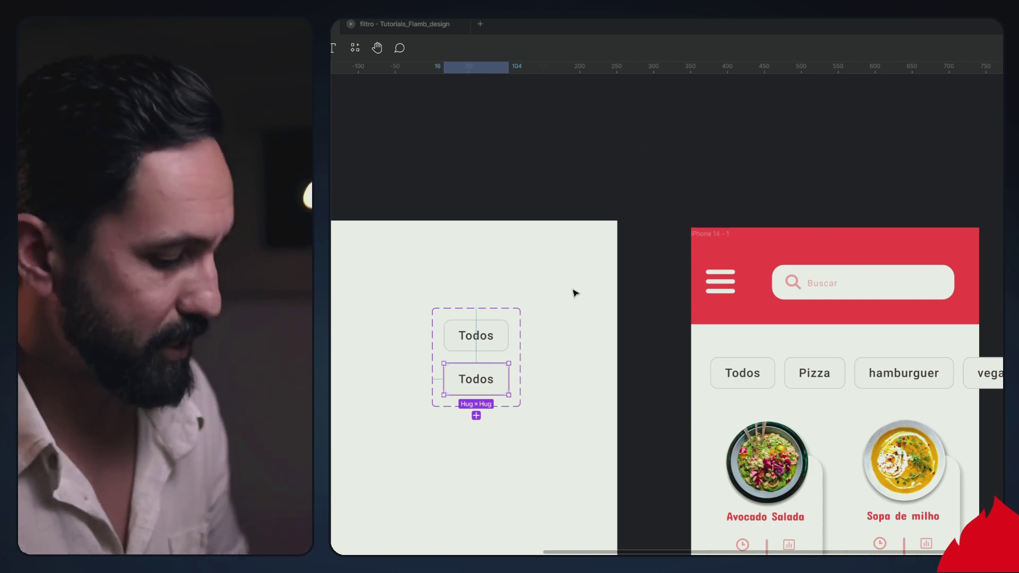
scroll(478, 372, up, 3)
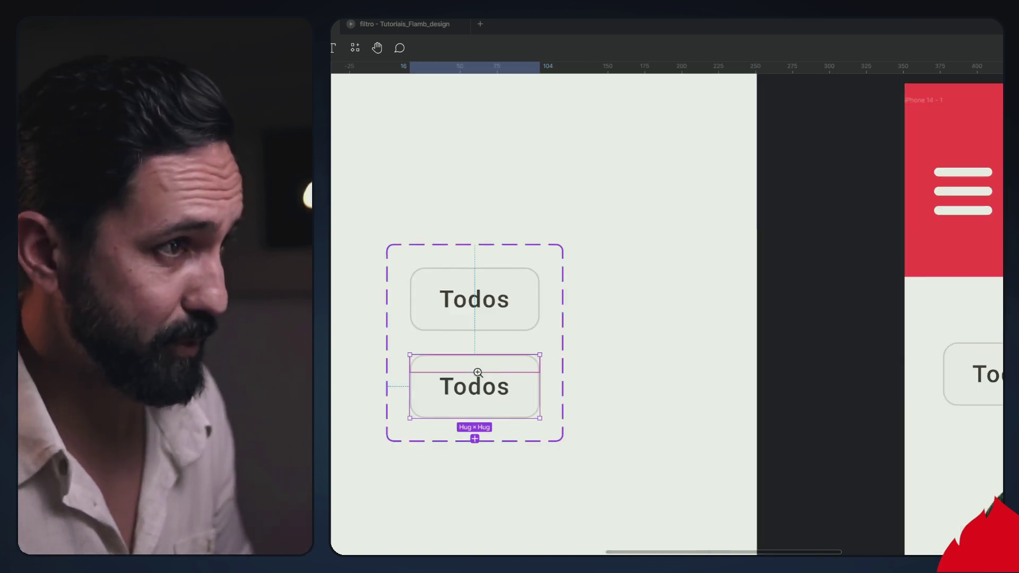
drag(610, 373, 754, 340)
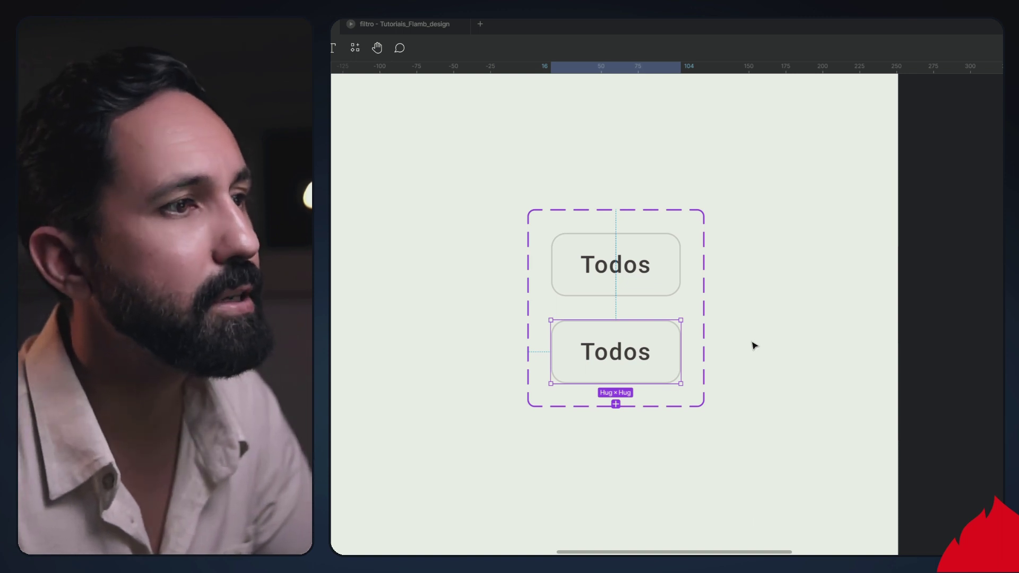
click(754, 344)
click(620, 355)
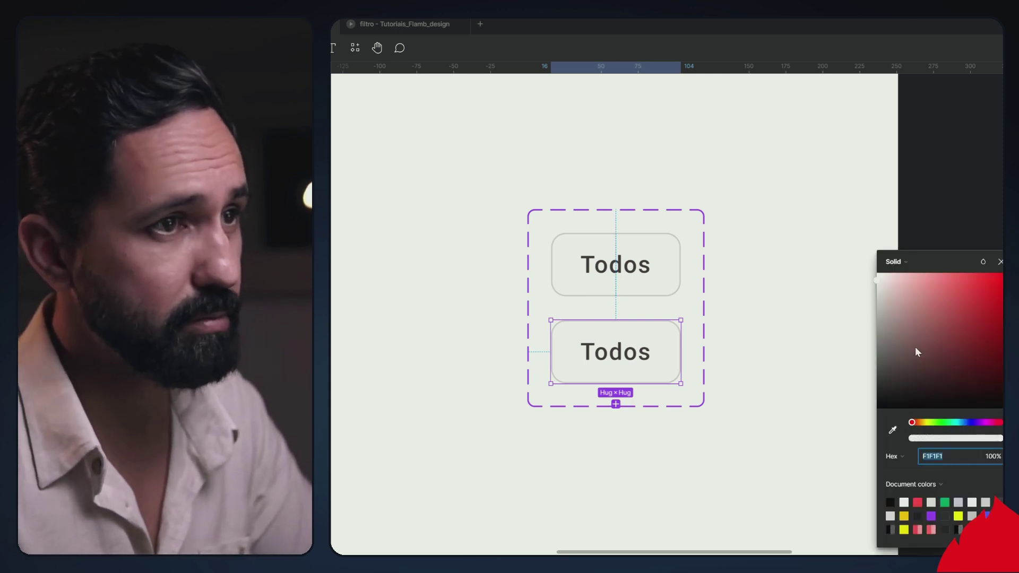
- Eyedrop 413B3B as the second variant's fill, then start recolouring its label text
click(894, 431)
click(620, 351)
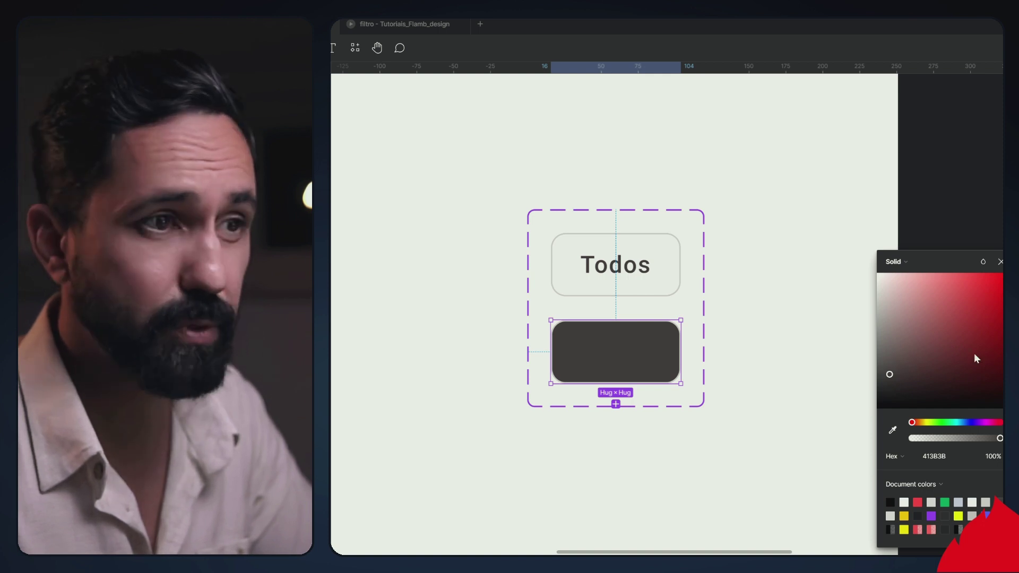
double_click(638, 361)
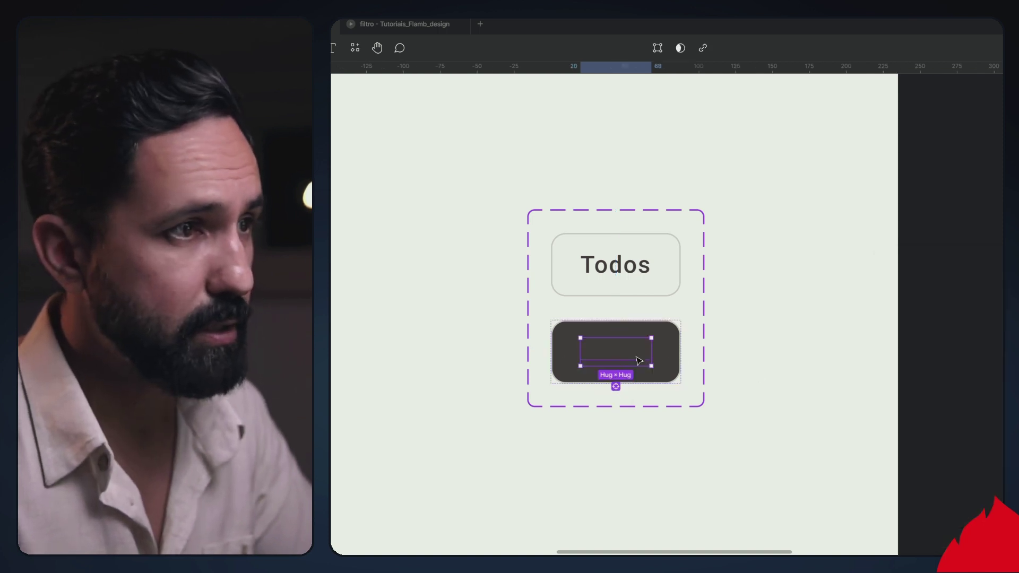
click(988, 471)
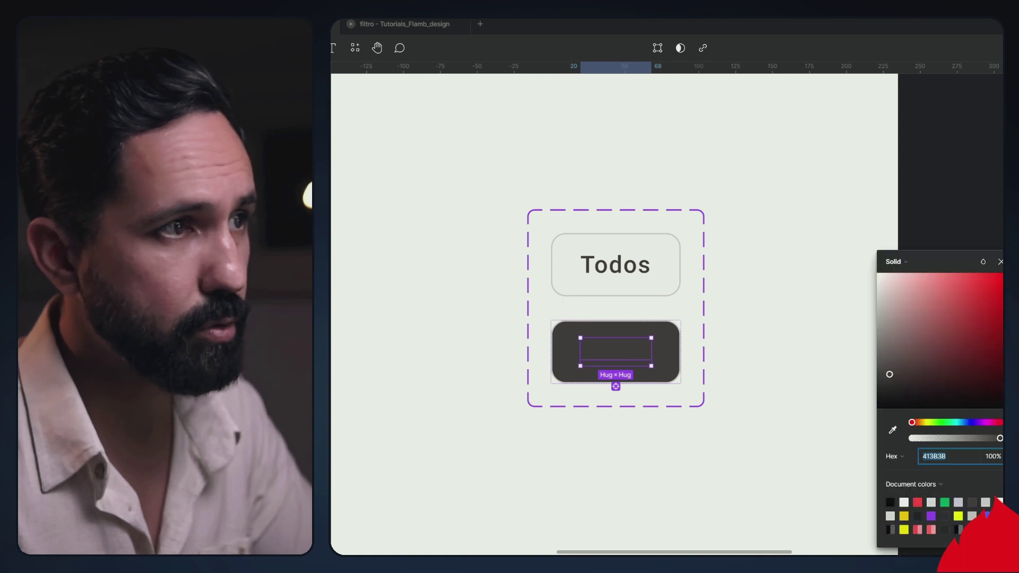
click(894, 428)
- Set the variant's label text to F1F1F1, then zoom in on the phone's chip row
click(667, 279)
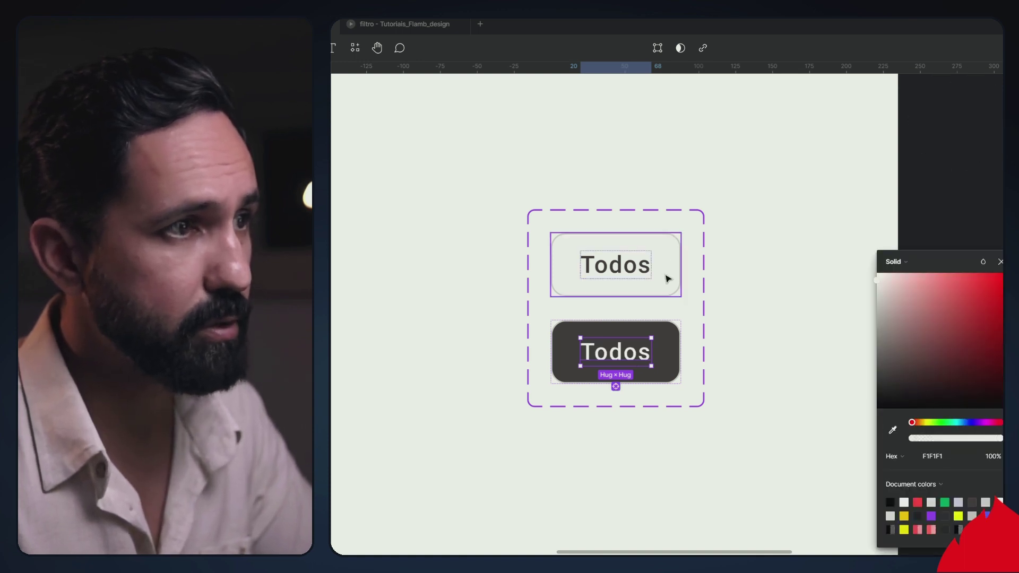
click(773, 373)
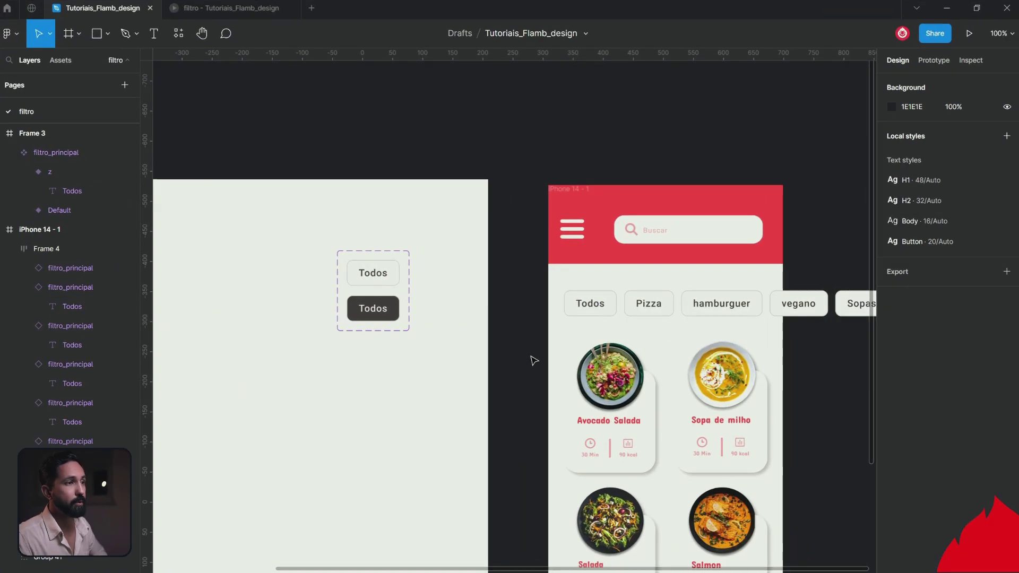
click(581, 308)
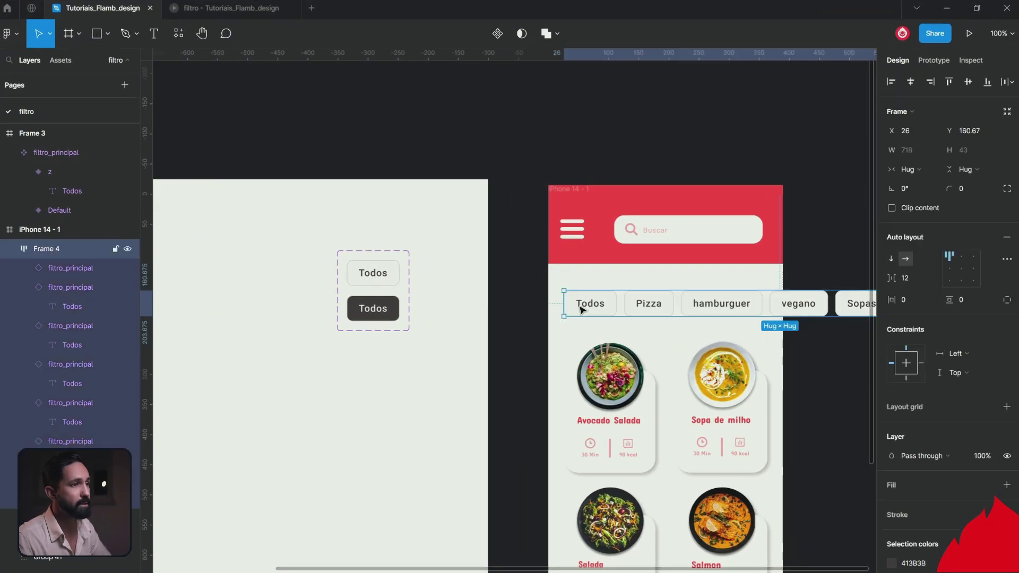
click(604, 309)
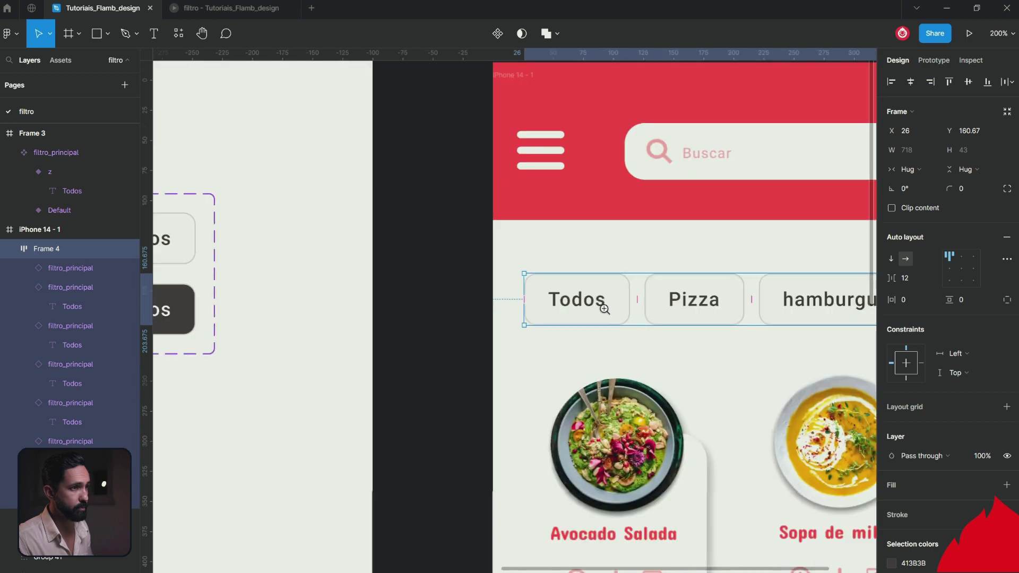
scroll(529, 309, right, 2)
- Switch the Todos chip instance in Frame 4 to the dark z variant
double_click(528, 310)
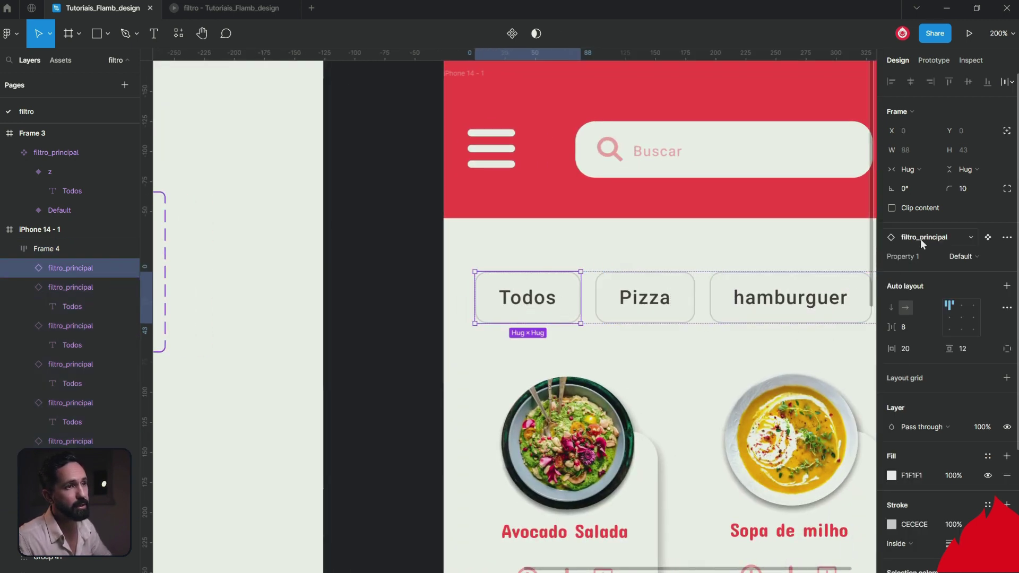
click(969, 258)
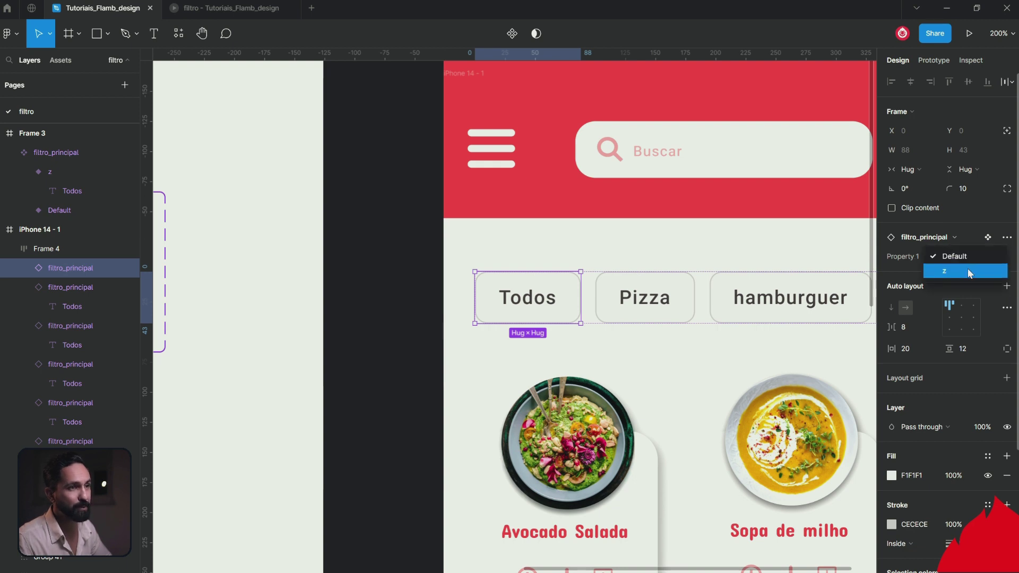
click(967, 271)
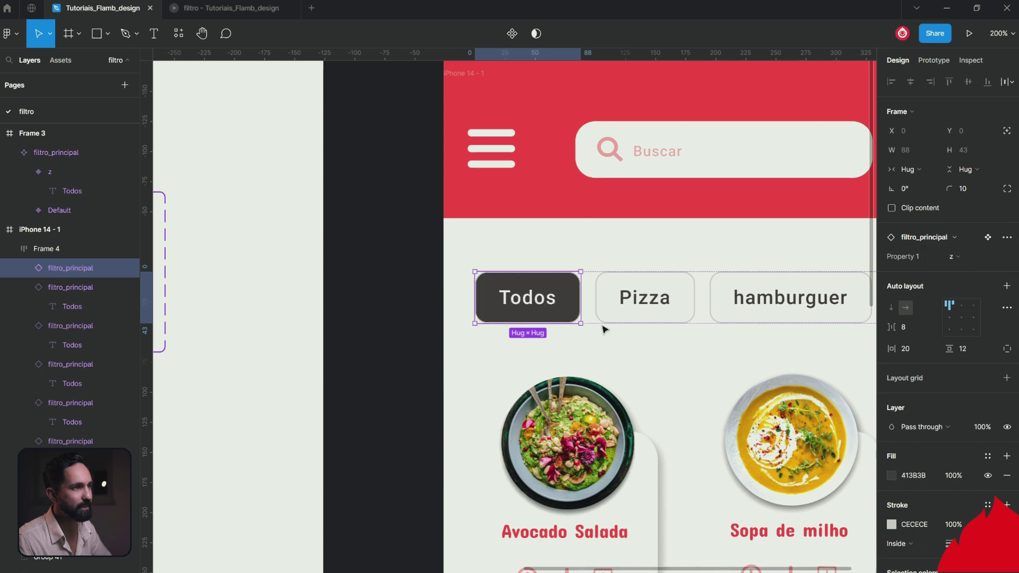
click(402, 345)
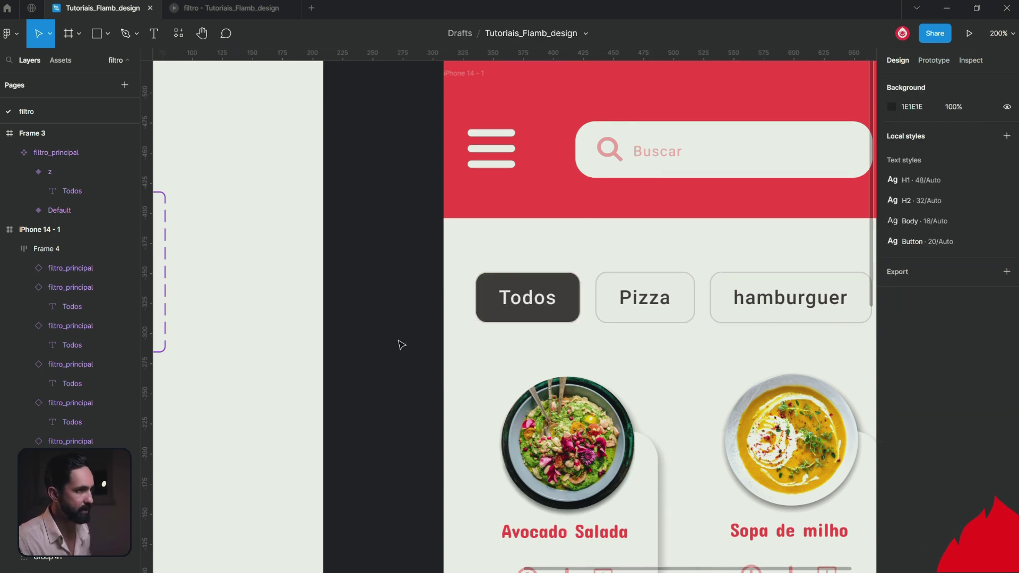
scroll(400, 346, down, 5)
scroll(480, 359, up, 3)
- Rename the dark z variant's Property 1 value to on
click(390, 318)
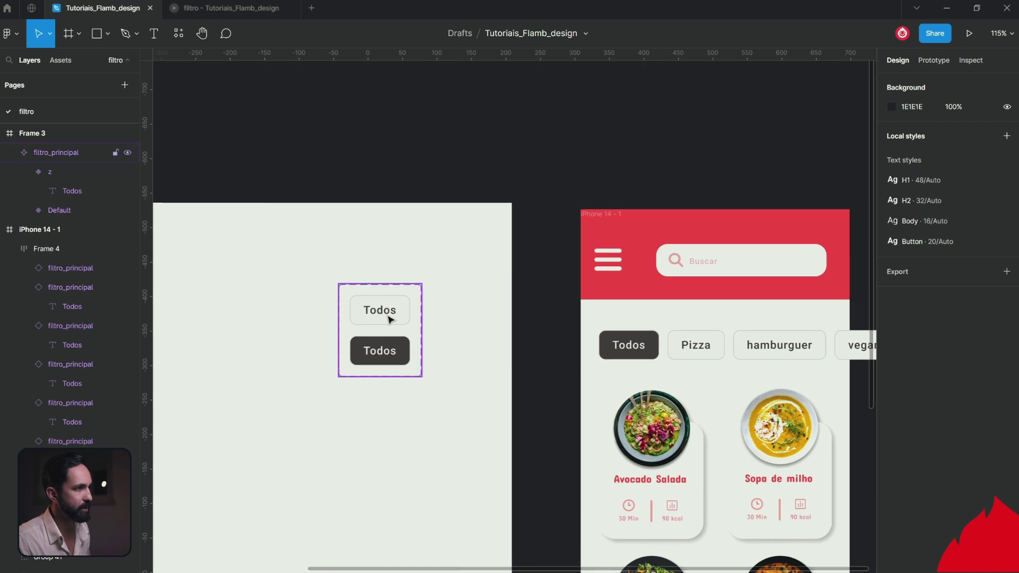
click(390, 318)
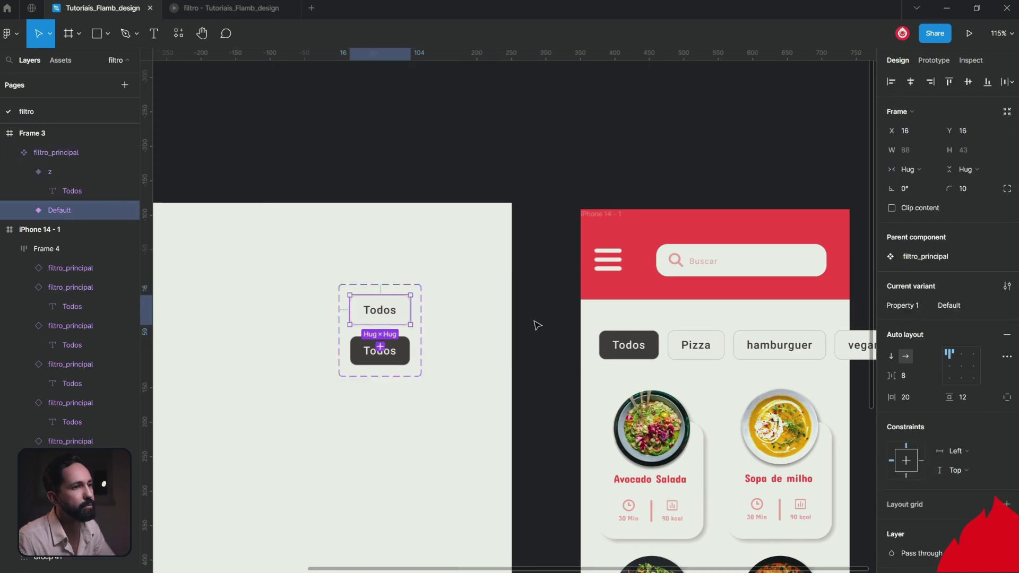
click(406, 352)
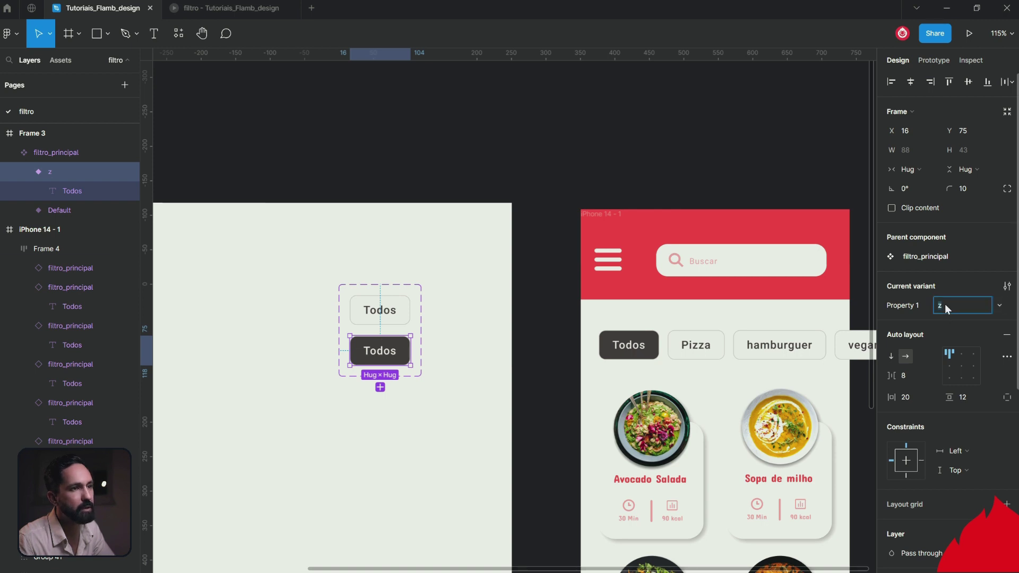
text(d)
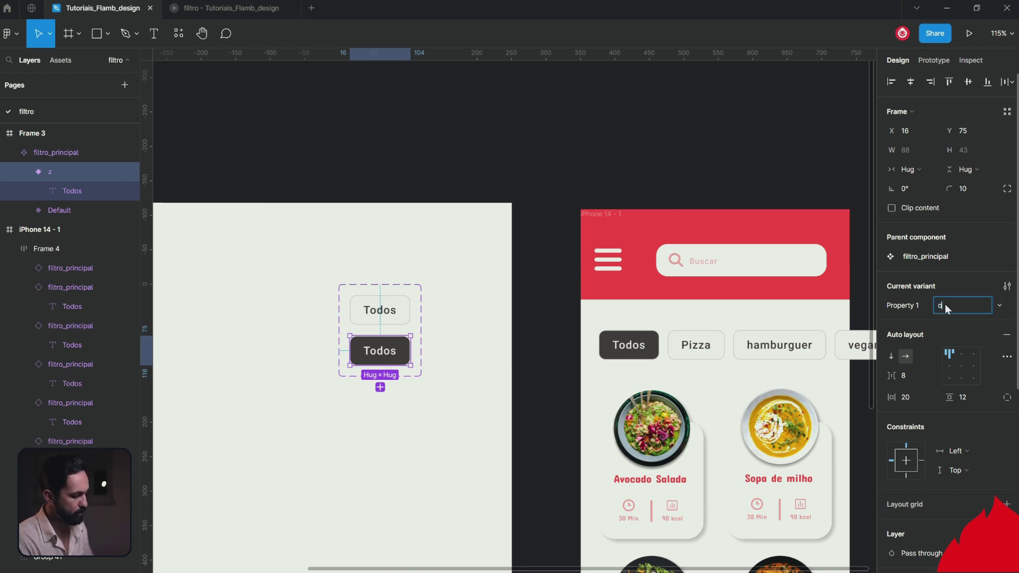
click(441, 323)
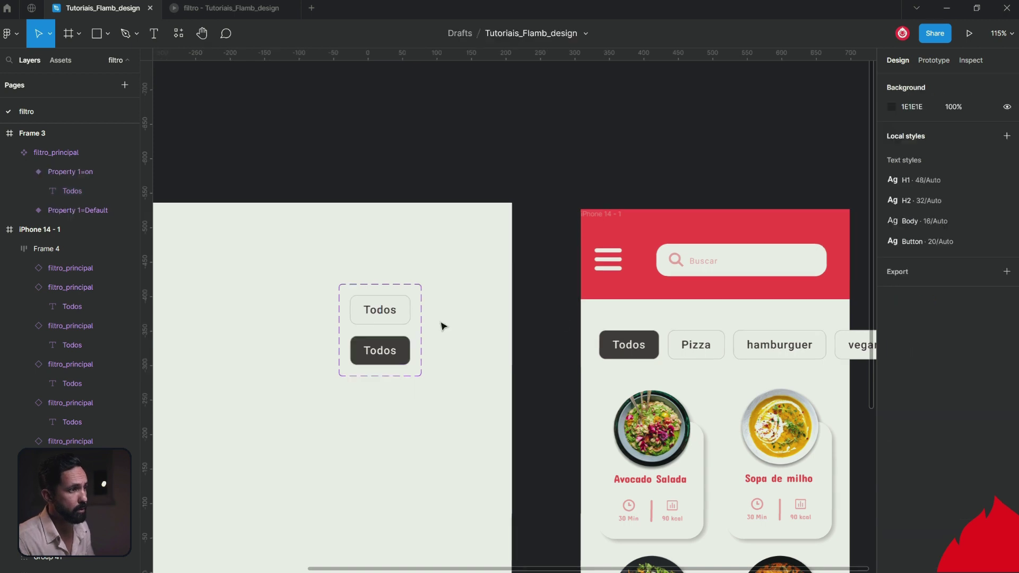
- Rename the light Default variant's Property 1 value to off
click(405, 314)
click(955, 305)
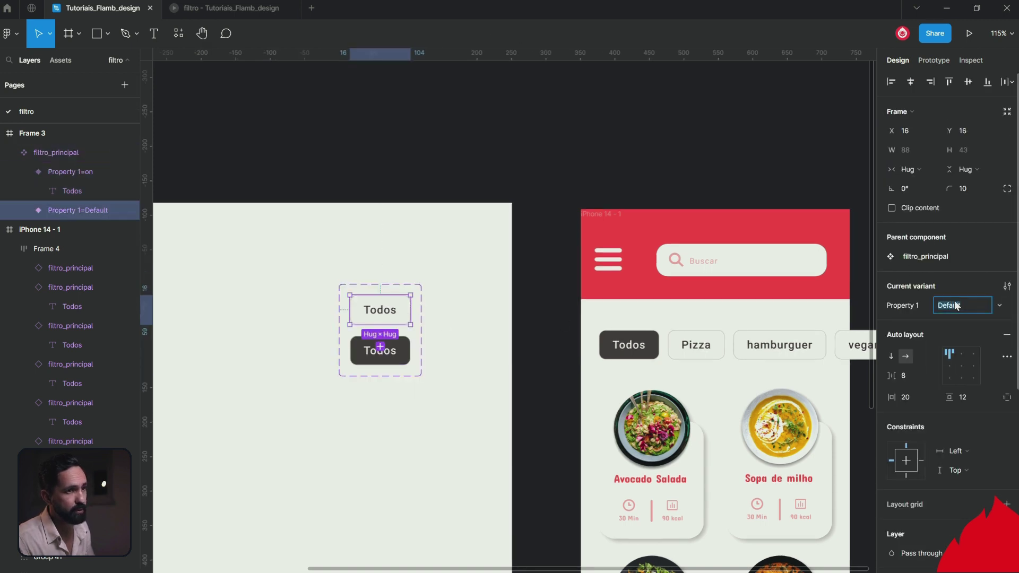
text(off)
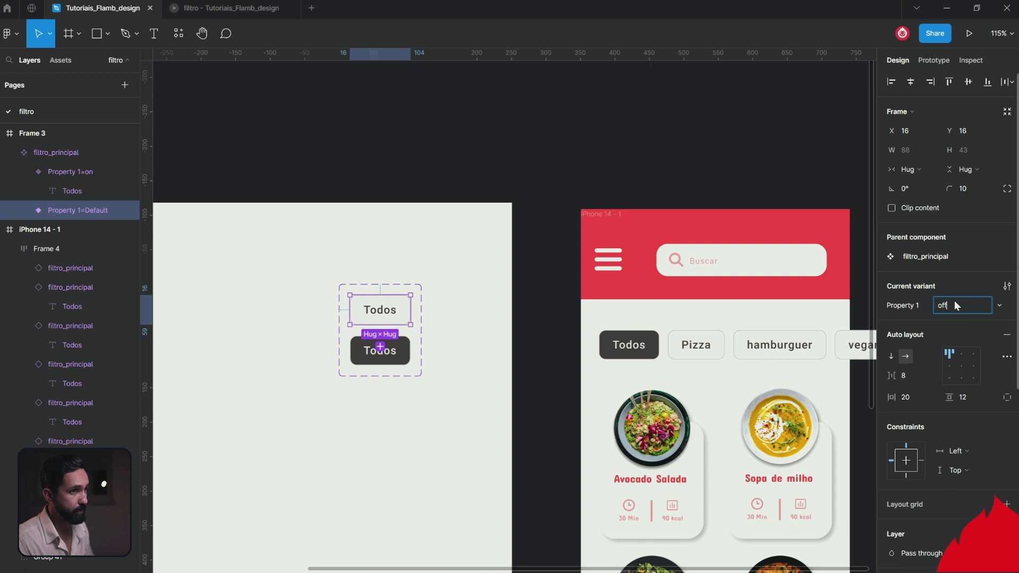
key(Return)
double_click(629, 345)
key(shift+2)
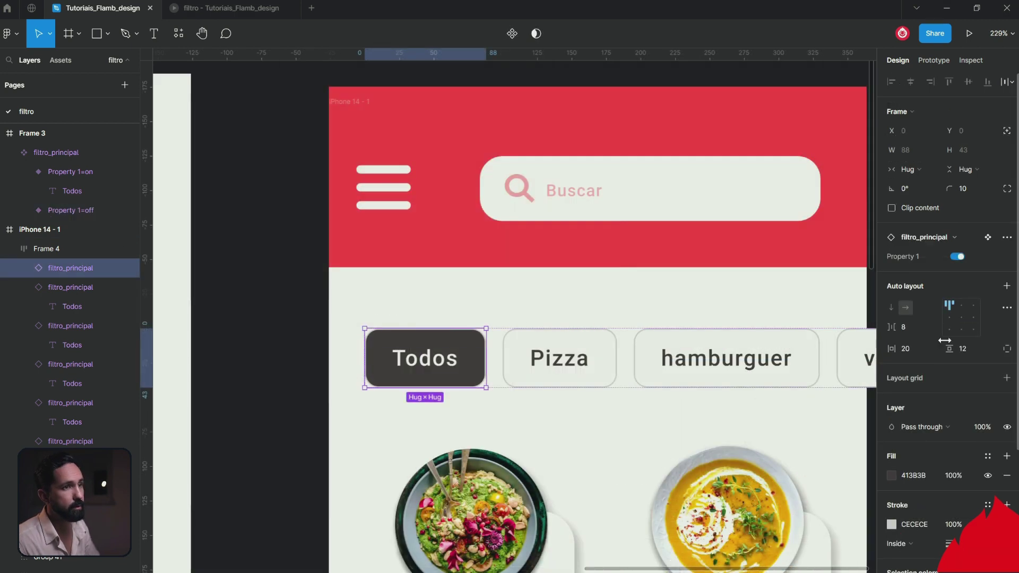
- Flip the Todos chip off, on and off, then toggle Pizza on and back off
click(960, 257)
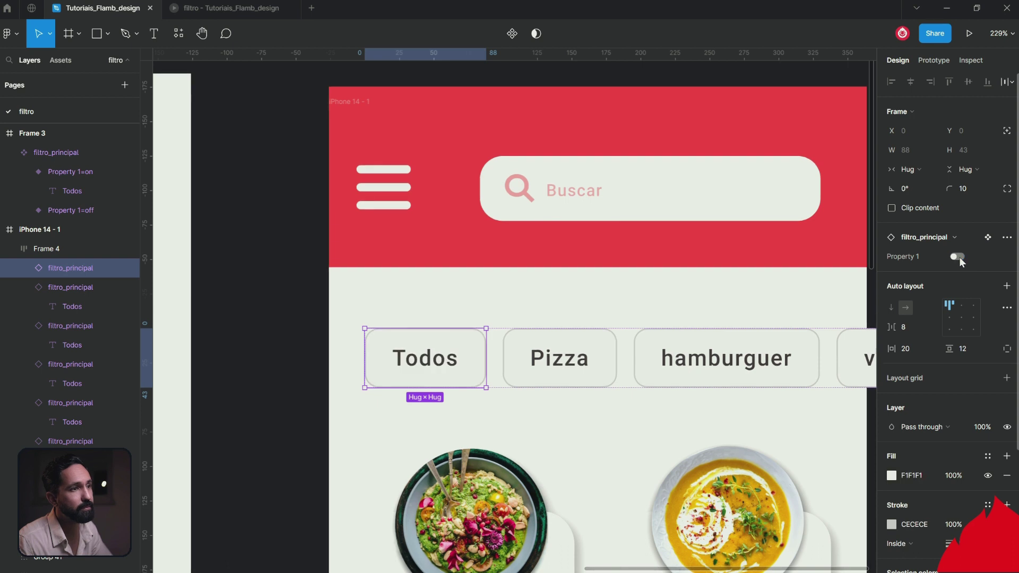
click(955, 258)
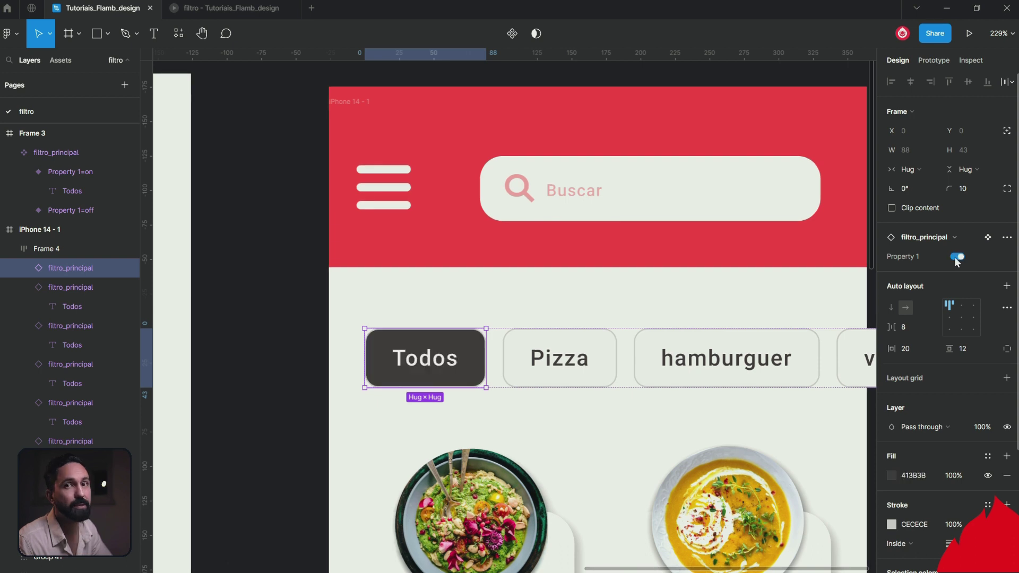
click(958, 257)
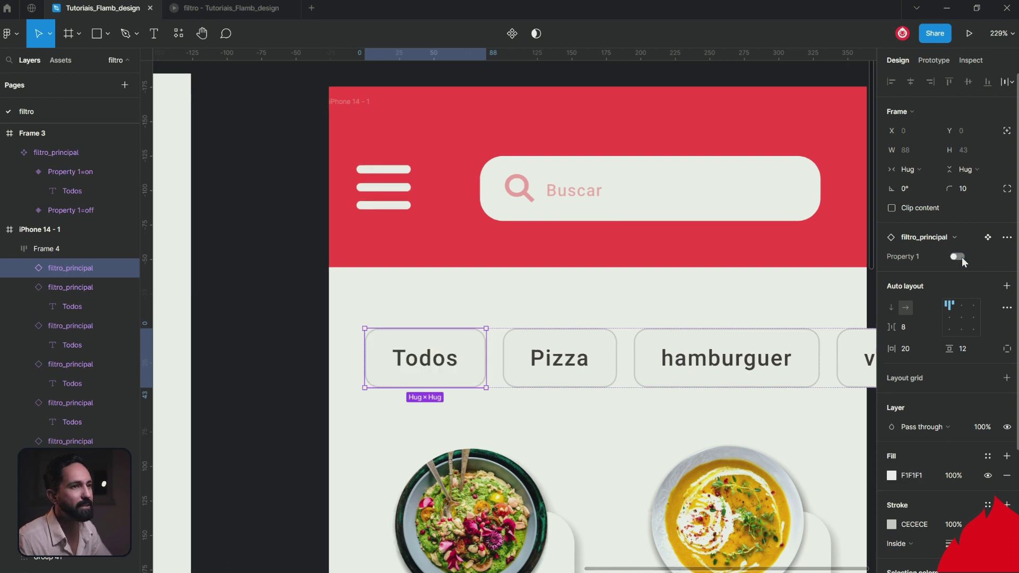
click(613, 365)
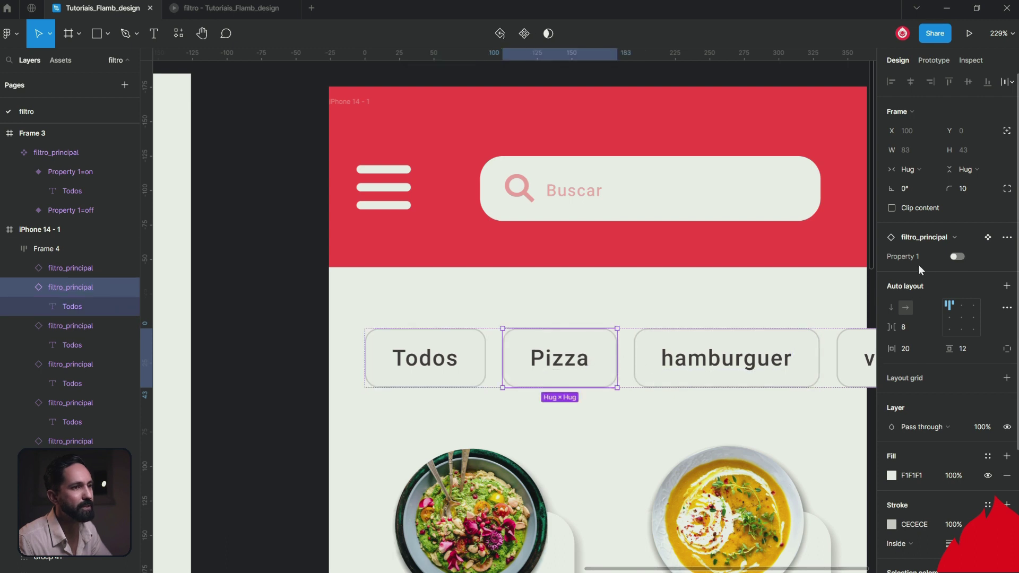
click(955, 258)
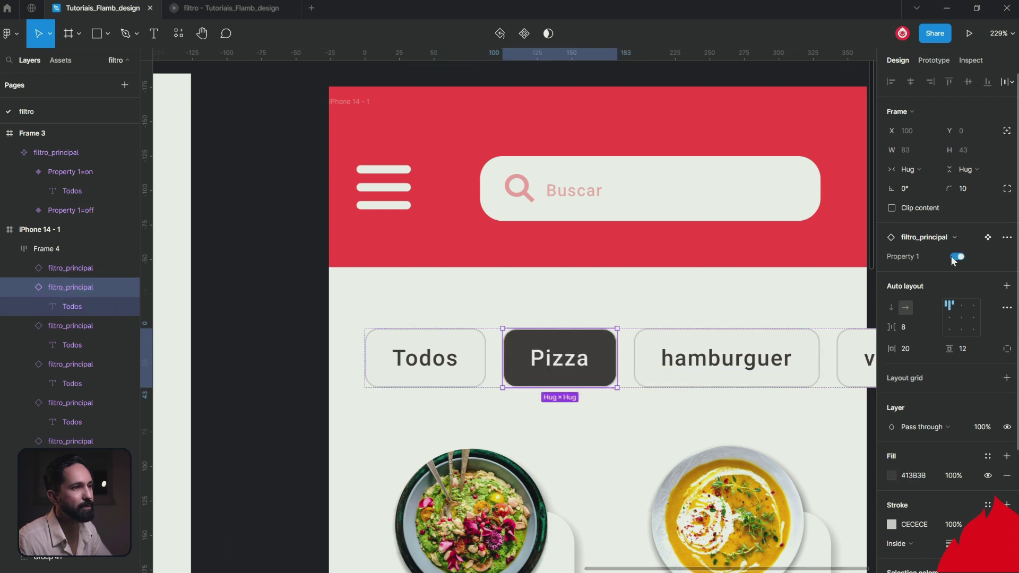
click(951, 256)
- Toggle the hamburguer chip on and back off, then zoom to 100%
click(807, 359)
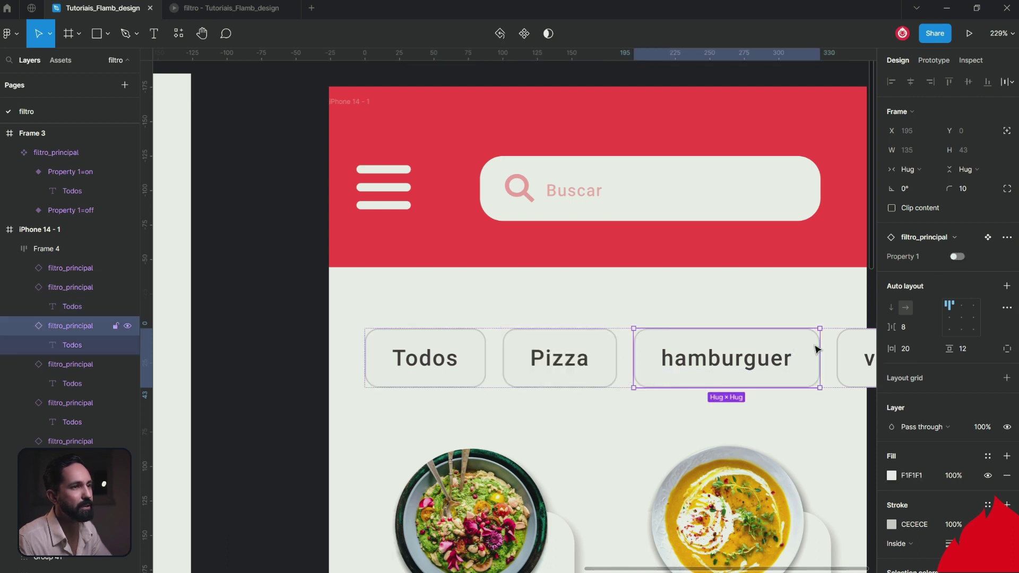
click(955, 258)
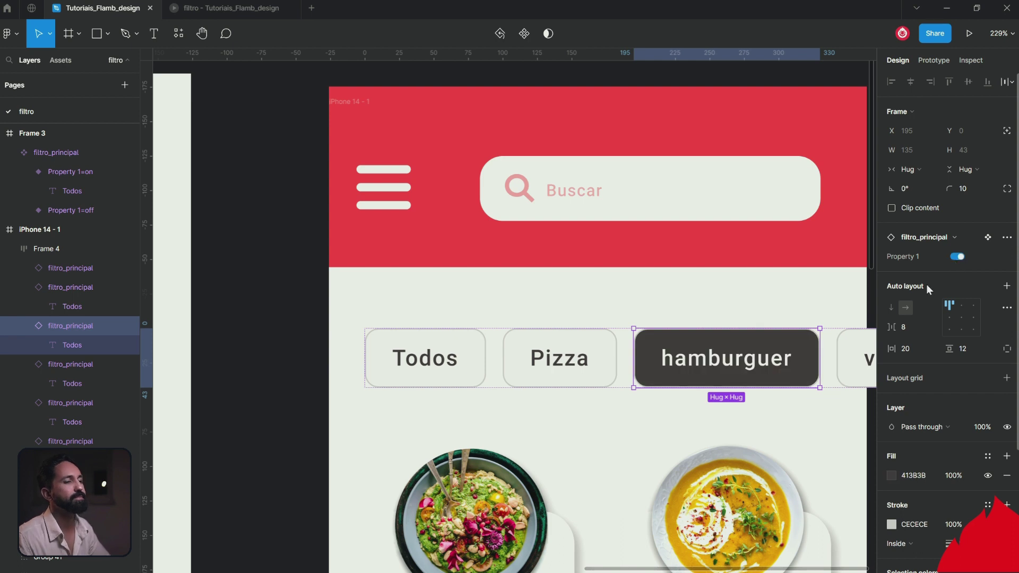
click(958, 257)
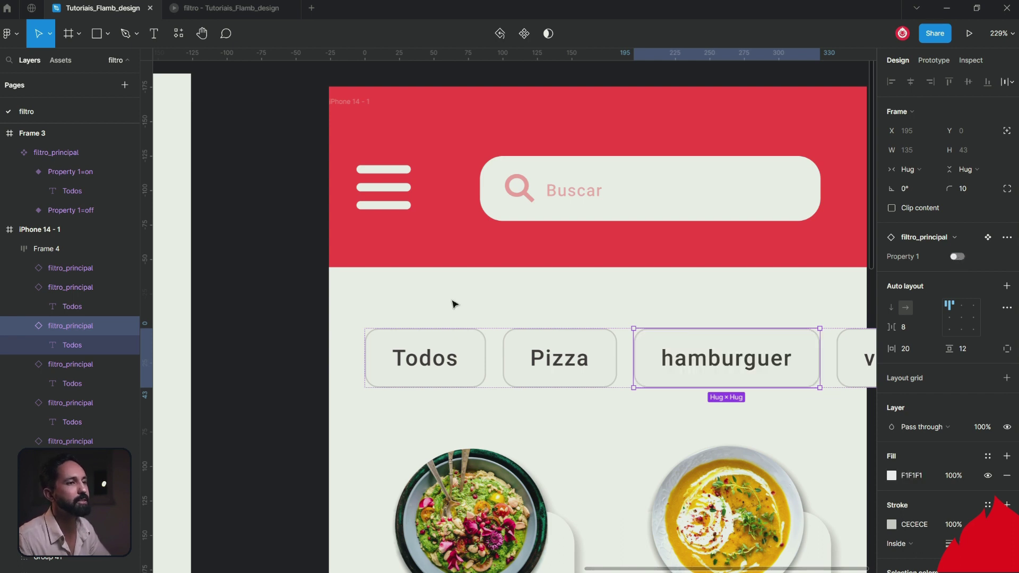
click(284, 333)
key(shift+0)
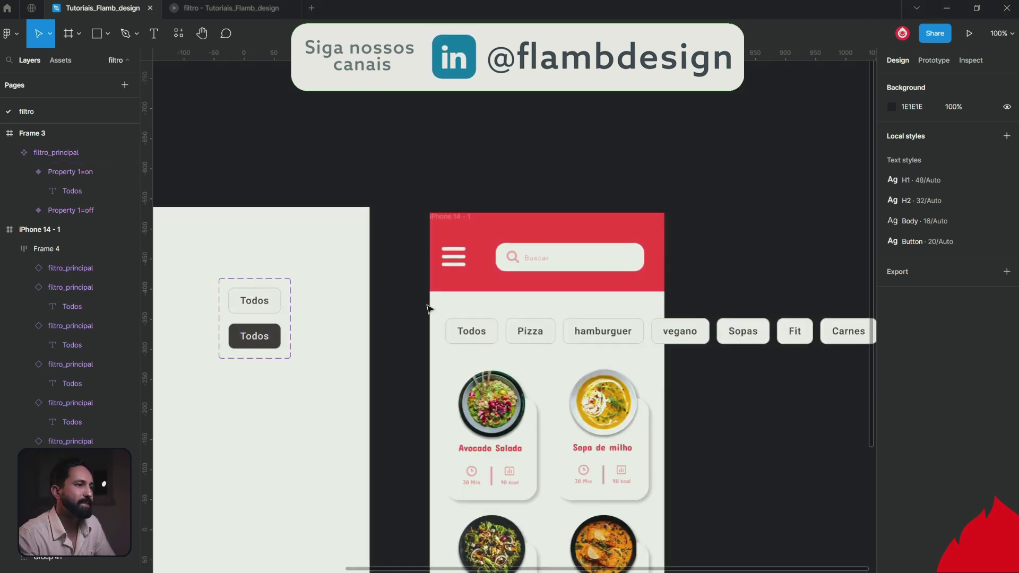
- Link Property 1=off to Property 1=on on tap with a 100ms linear Smart animate
scroll(271, 307, up, 5)
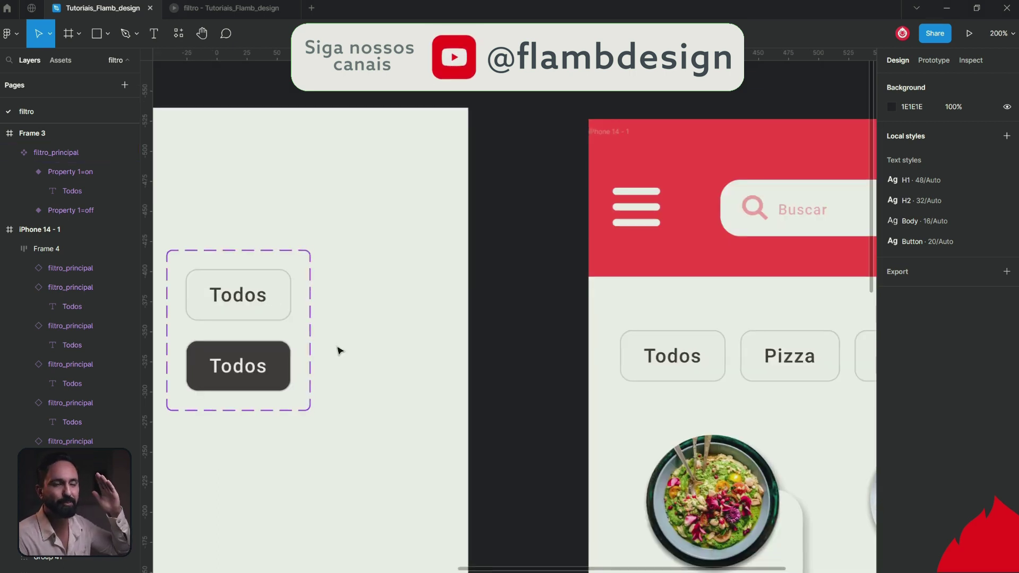
key(ctrl+plus)
click(946, 63)
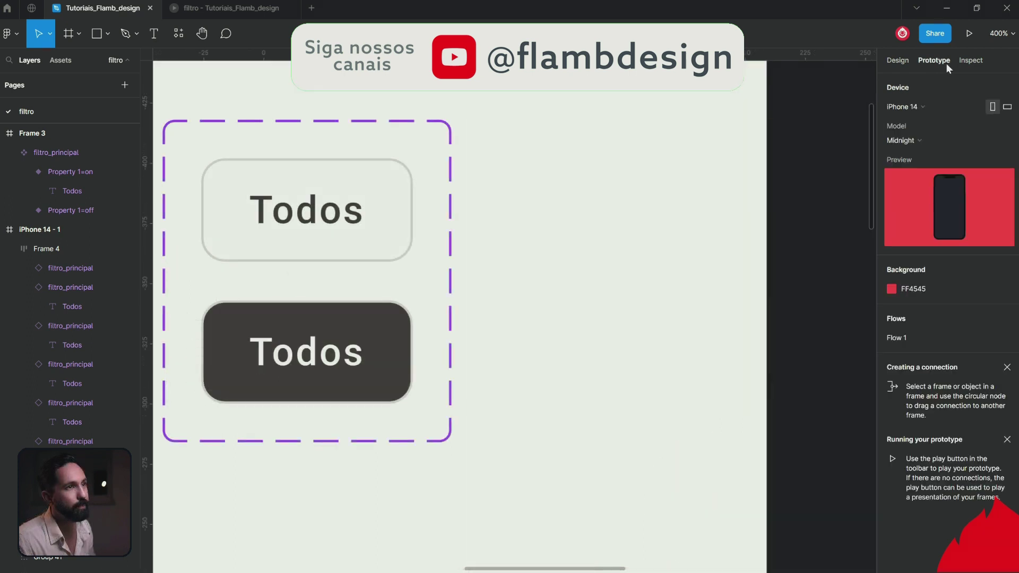
drag(455, 239, 591, 254)
click(533, 243)
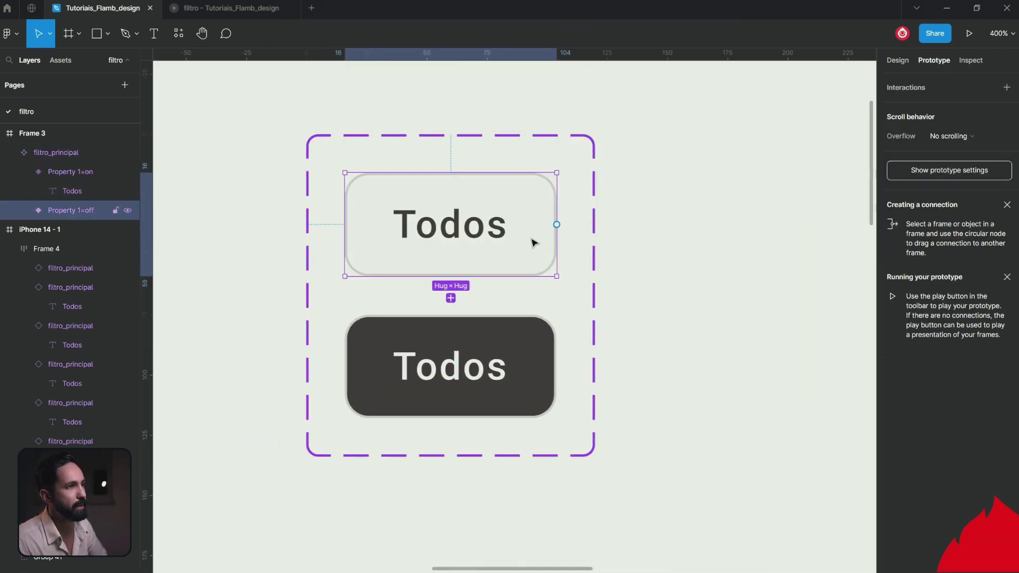
drag(557, 224, 512, 324)
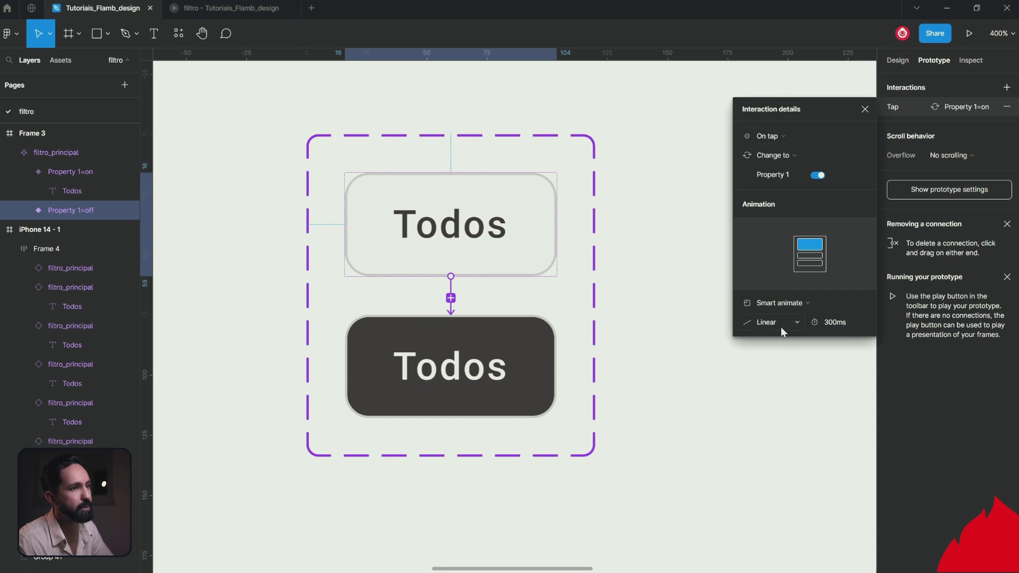
click(831, 323)
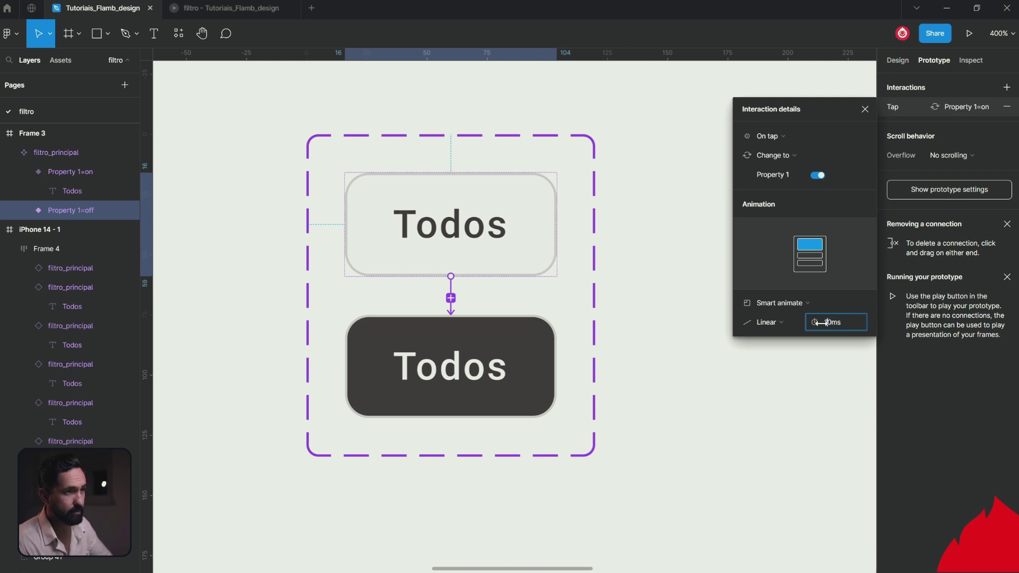
text(100)
click(825, 383)
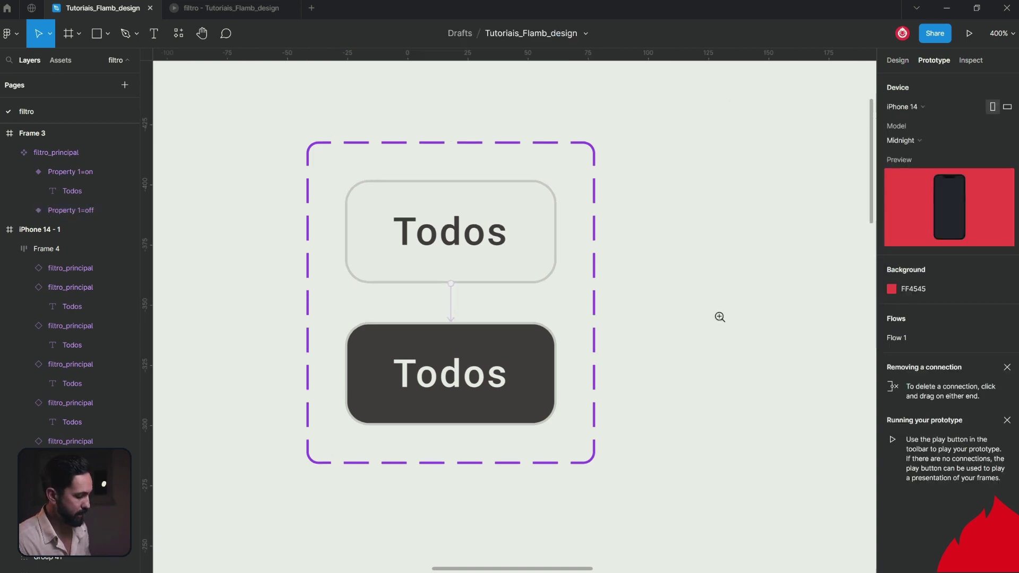
scroll(720, 319, up, 1)
- Link the Property 1=on Todos variant back to Property 1=off with On tap, Change to
click(509, 368)
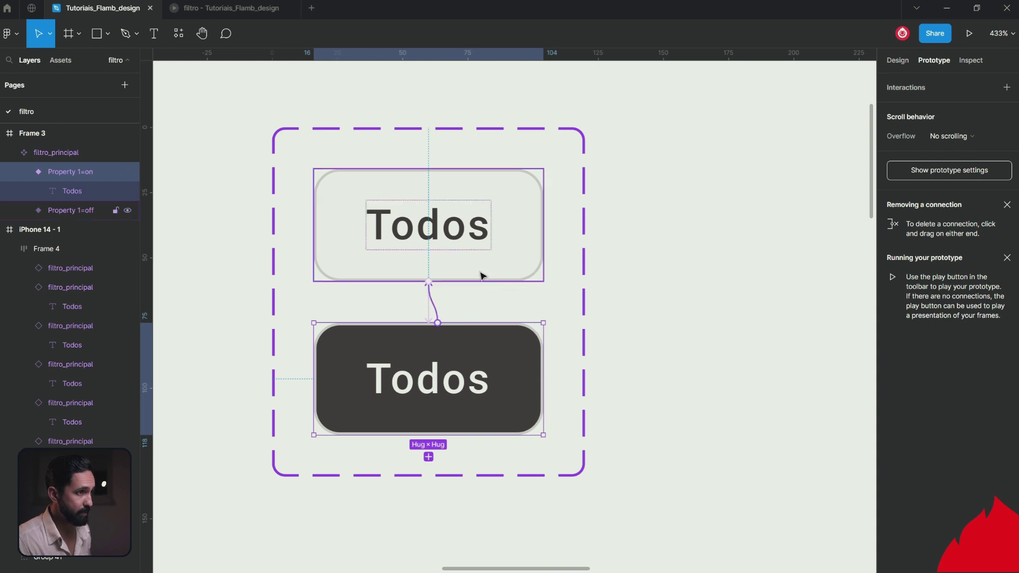
drag(516, 301, 480, 272)
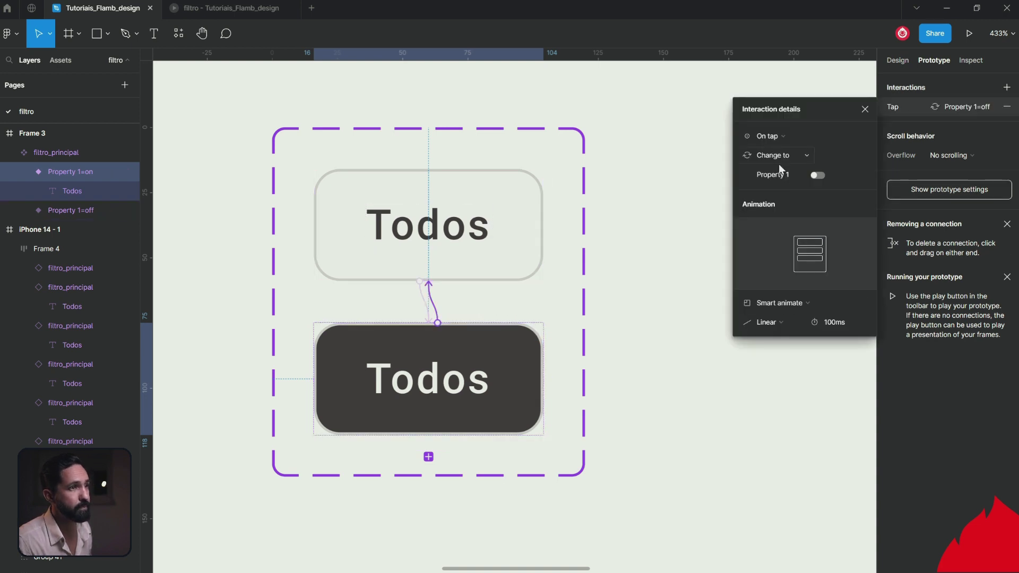
click(688, 414)
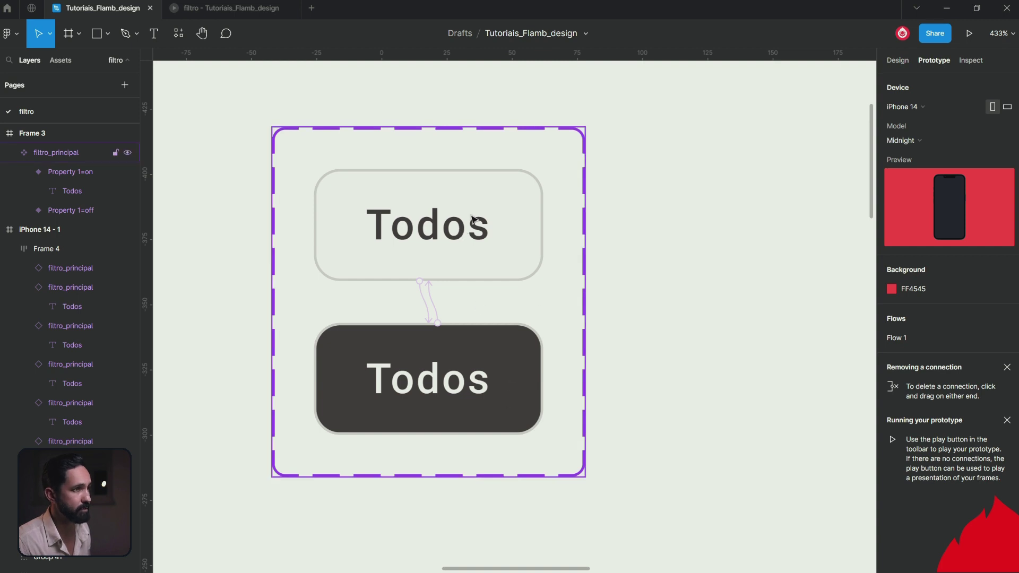
- Select the iPhone screen and run the prototype from Flow 1
scroll(506, 305, down, 5)
scroll(531, 319, down, 2)
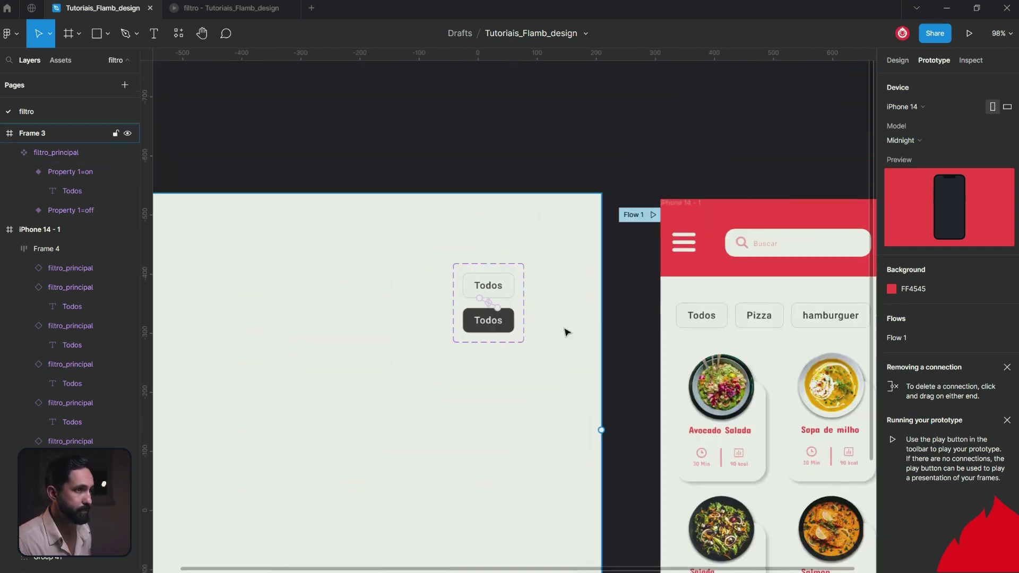
mouse_move(563, 331)
mouse_down()
mouse_move(500, 314)
mouse_move(339, 339)
mouse_up()
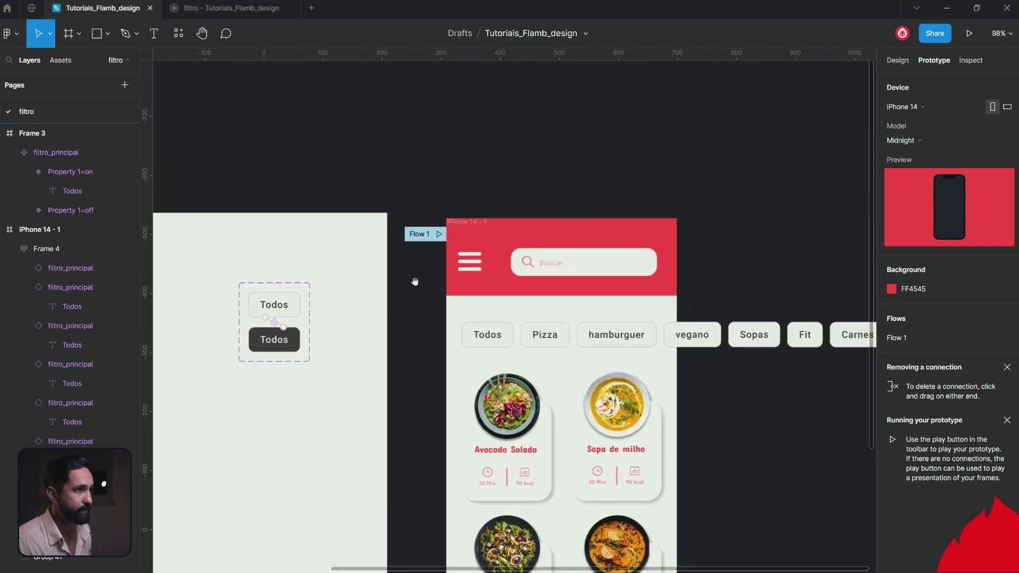
click(474, 228)
click(434, 229)
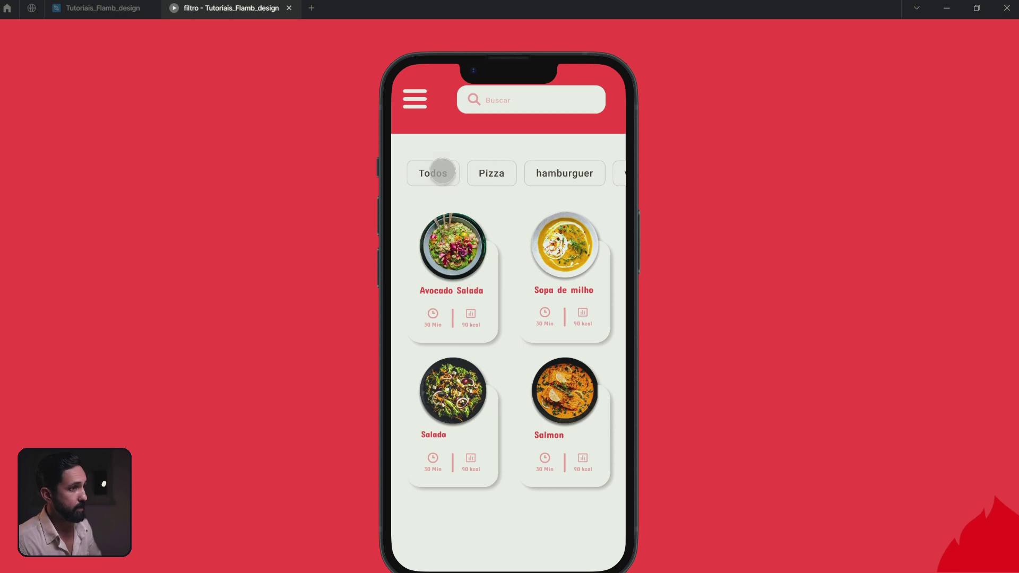
- In the prototype, toggle the Todos, hamburguer and Pizza chips on and off
click(440, 173)
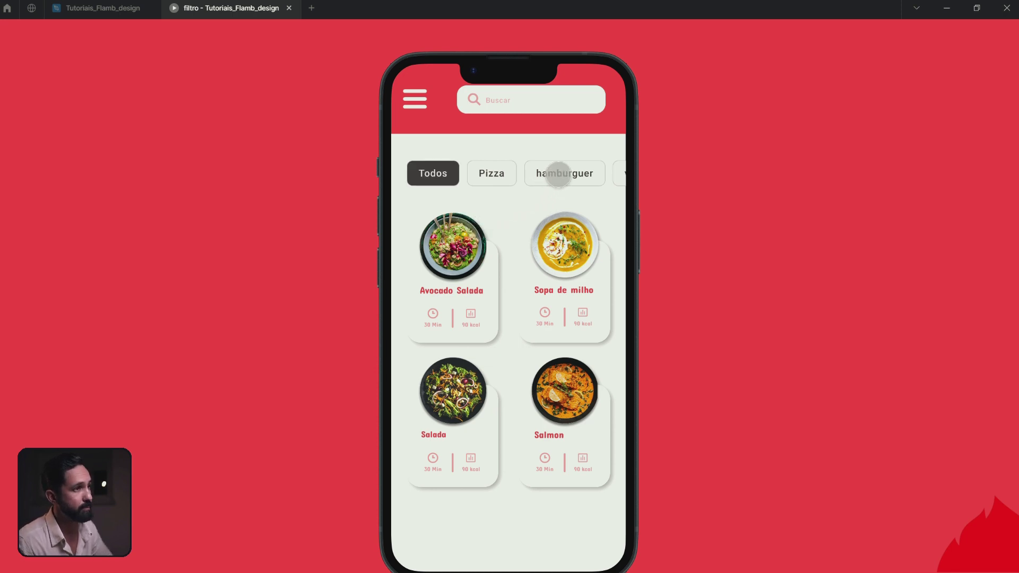
click(558, 174)
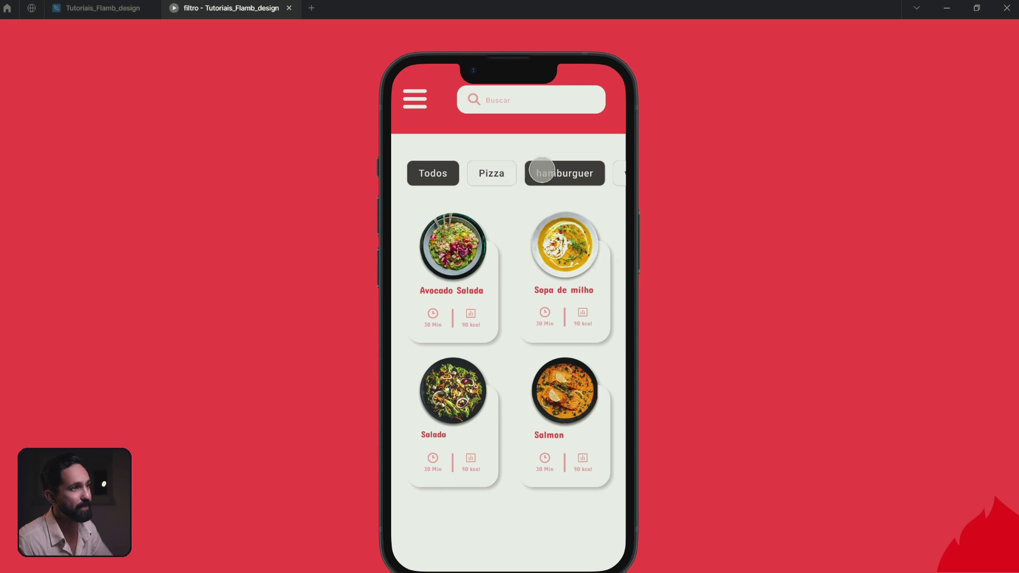
click(542, 170)
click(511, 171)
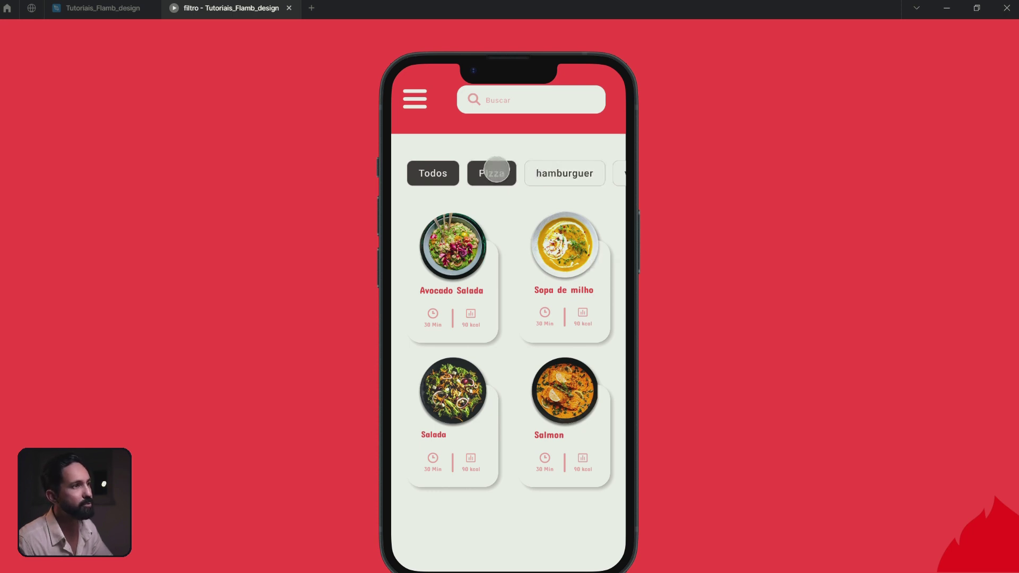
click(493, 171)
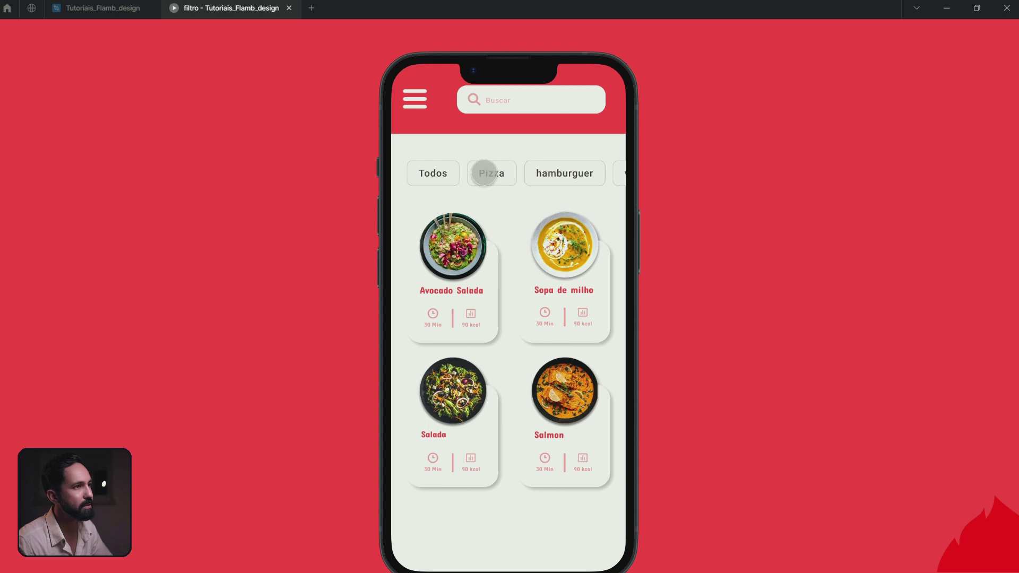
click(483, 173)
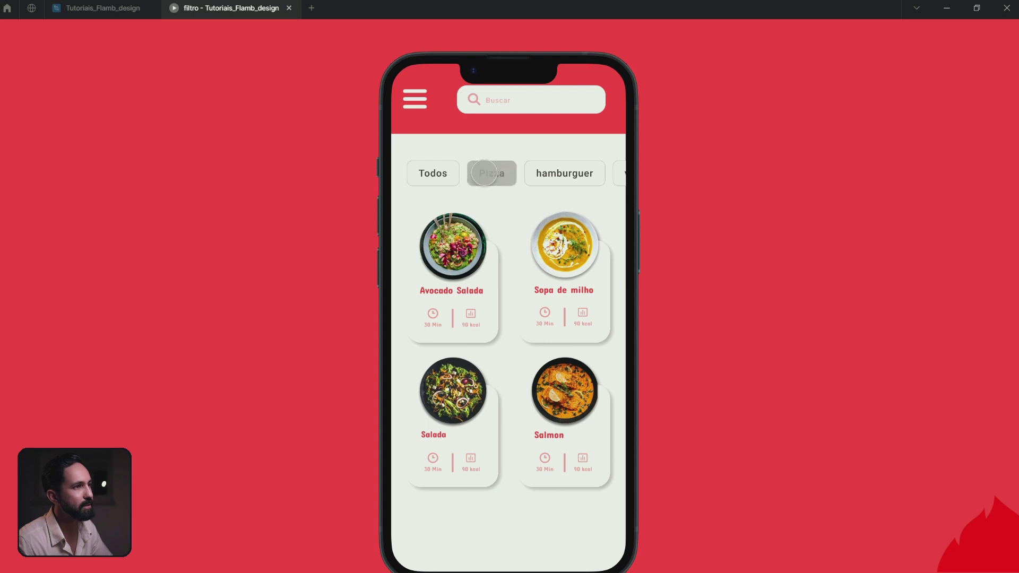
- Retest the hamburguer, Pizza and Todos toggles, then return to the Tutoriais_Flamb_design file
click(563, 173)
click(562, 173)
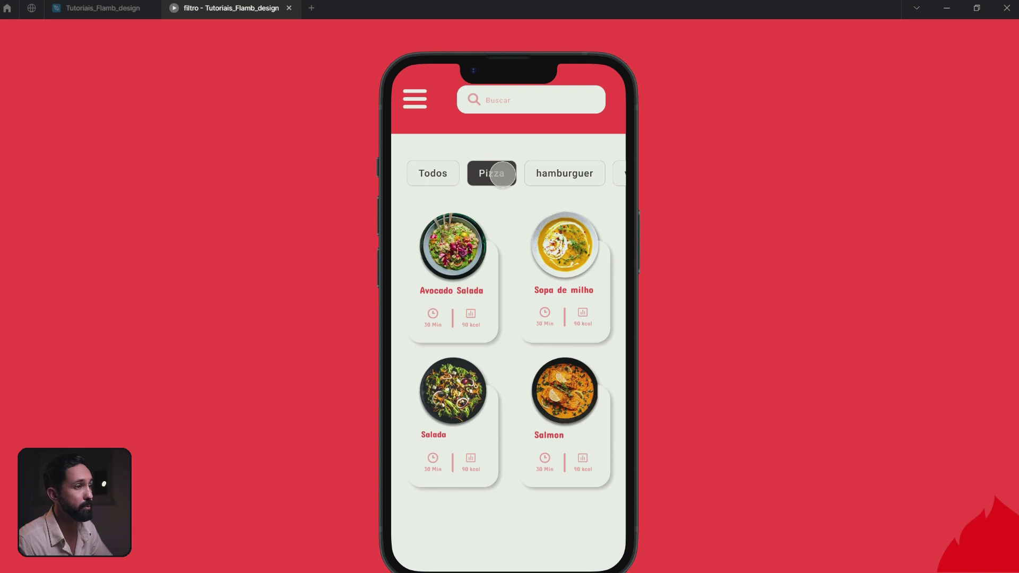
click(502, 174)
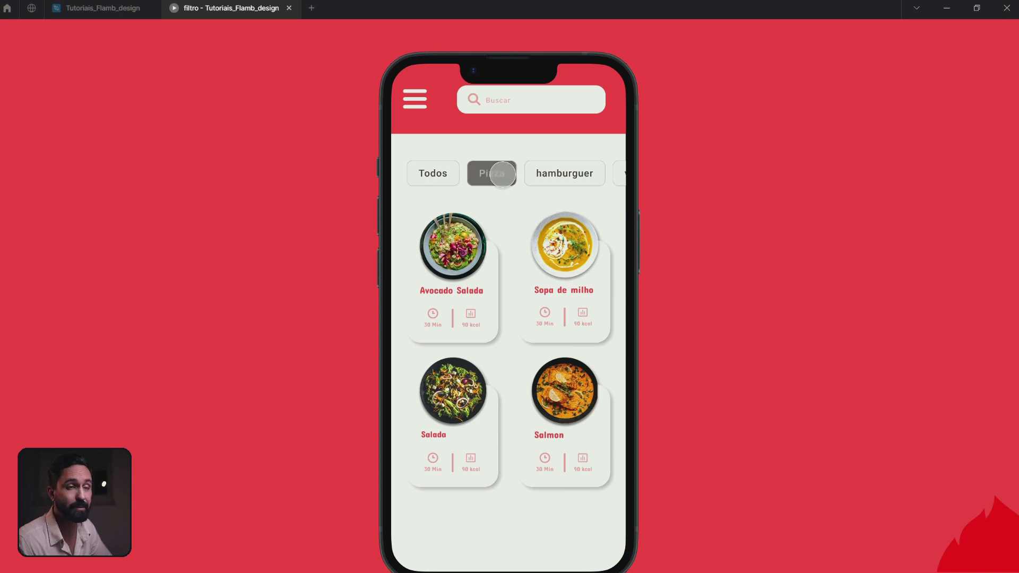
click(430, 173)
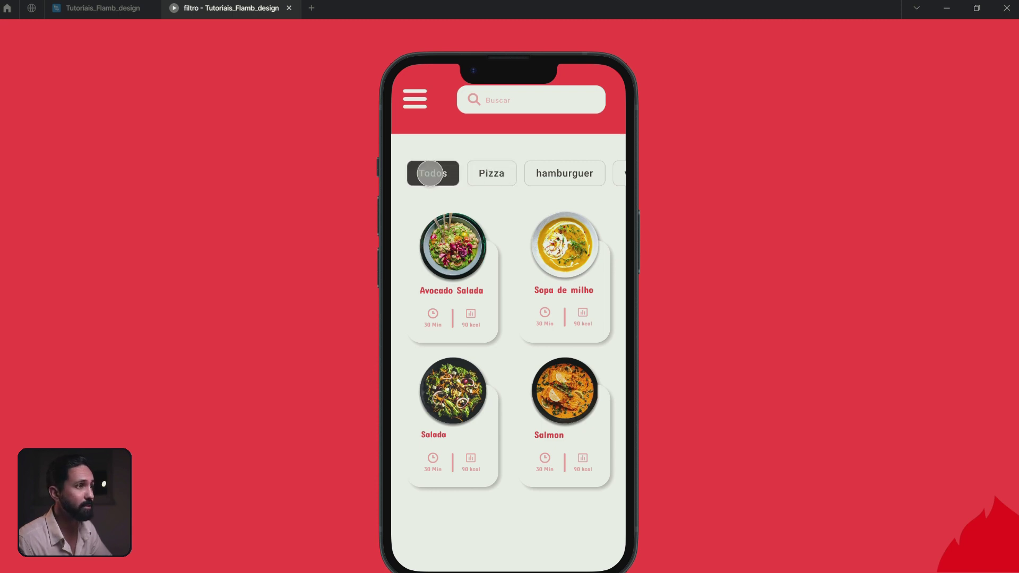
click(480, 173)
click(561, 173)
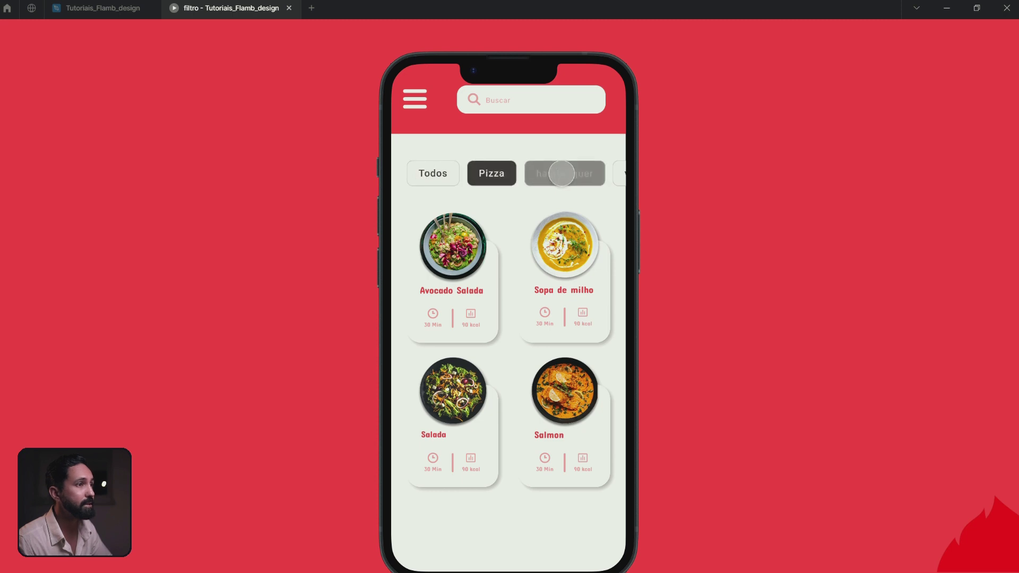
click(450, 173)
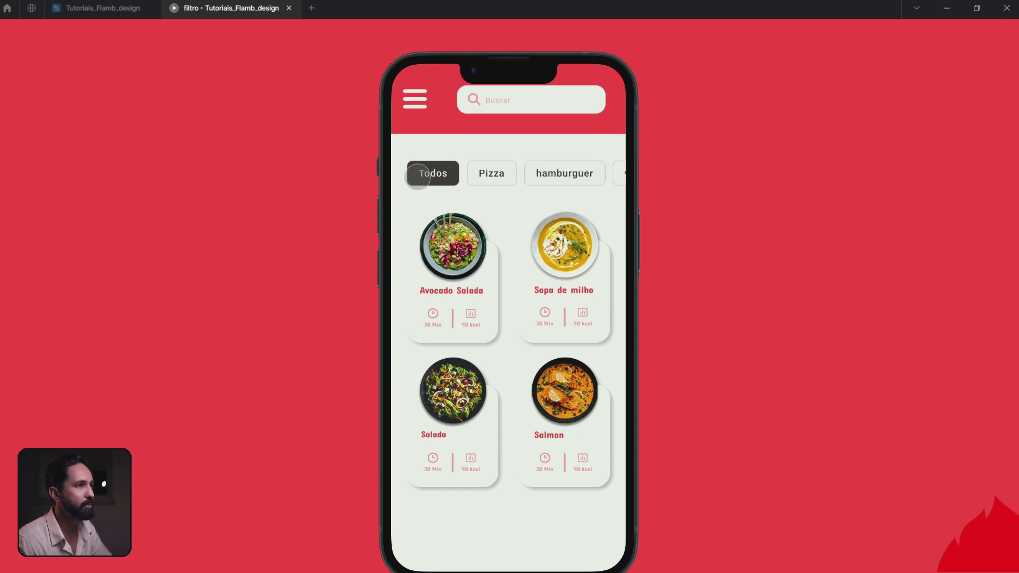
click(120, 10)
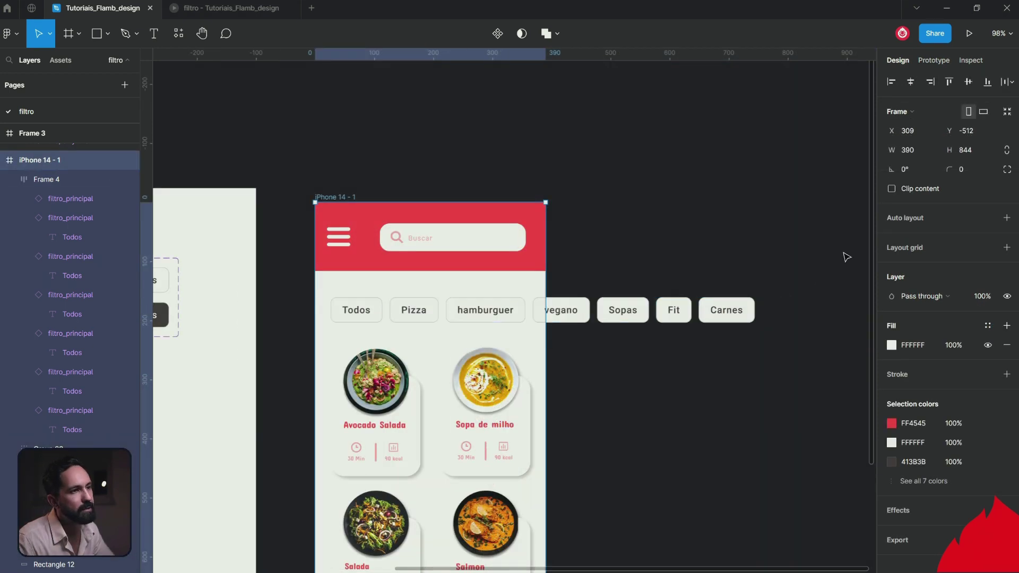
click(892, 189)
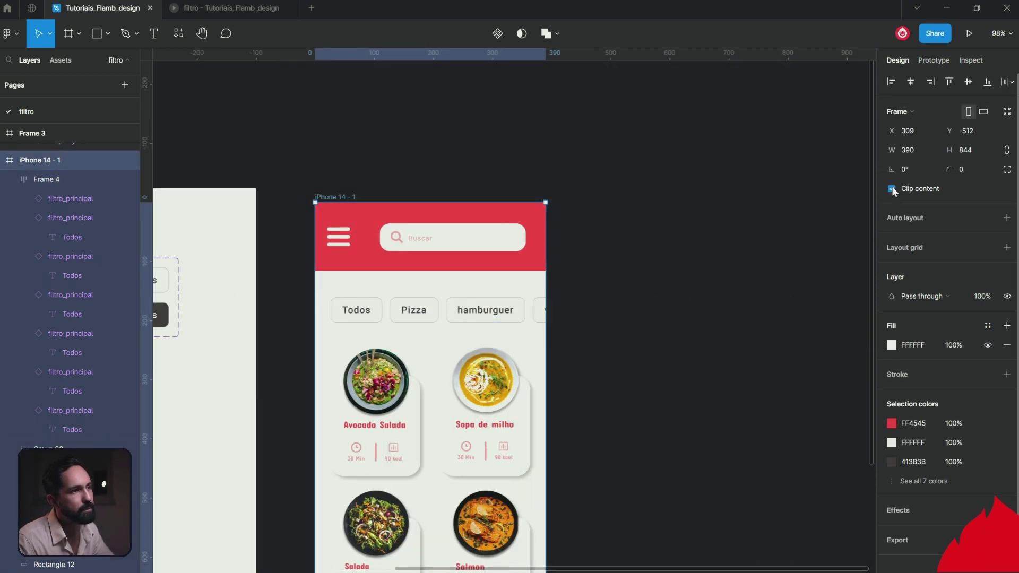
click(892, 189)
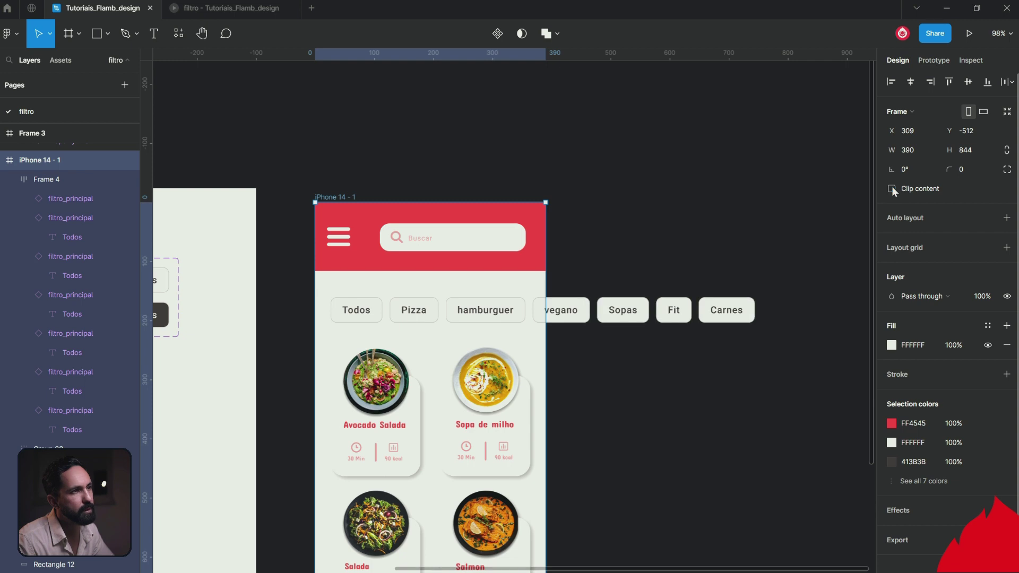
click(893, 188)
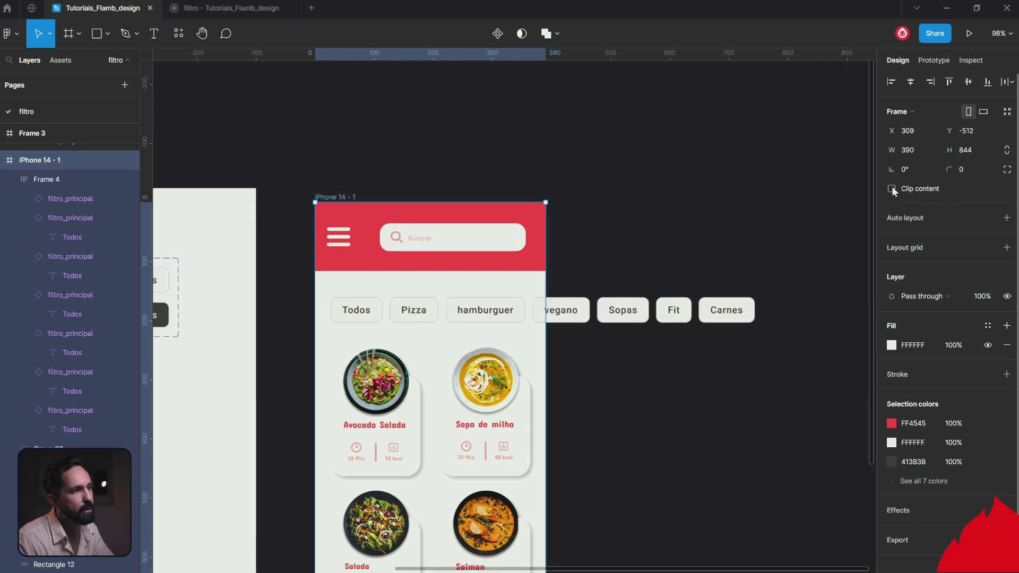
click(383, 313)
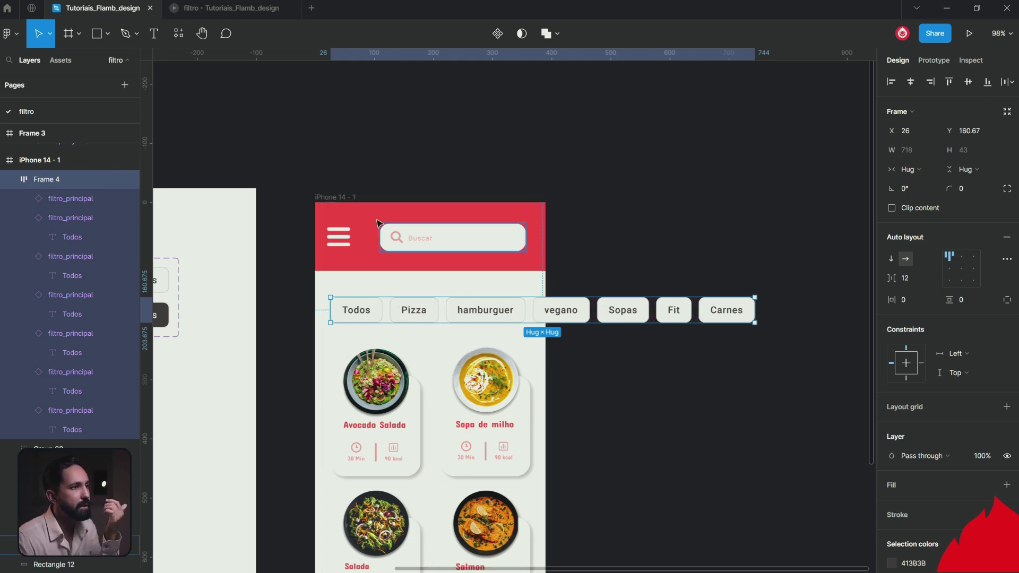
click(341, 199)
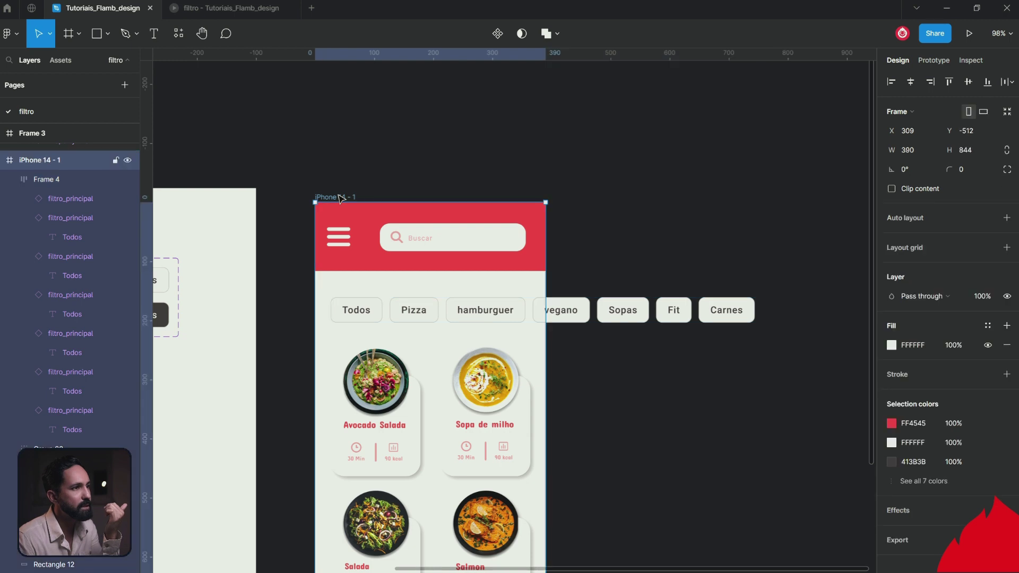
click(380, 307)
mouse_move(46, 179)
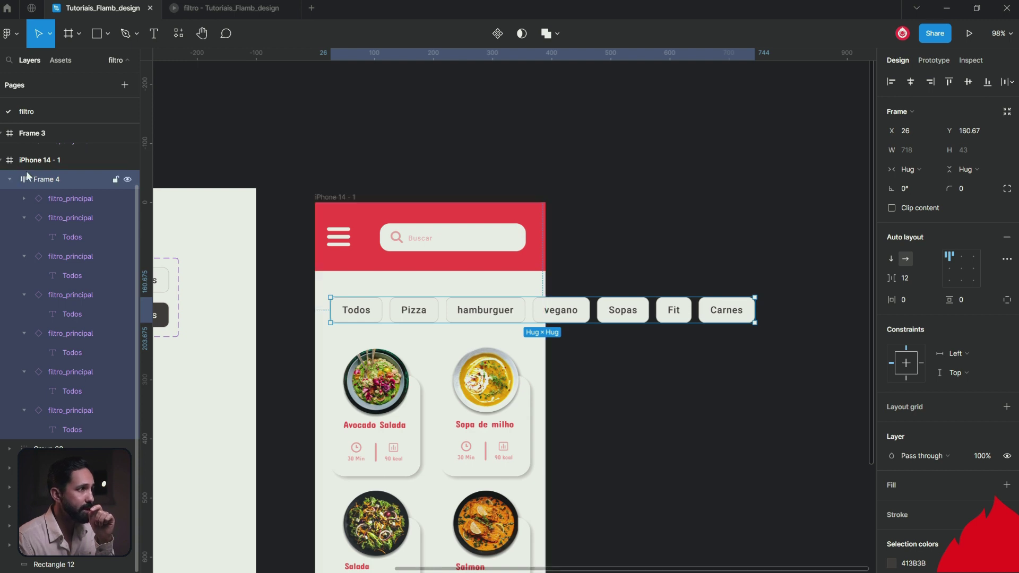
- Wrap the chip row in a new frame named 'filtros'
right_click(419, 318)
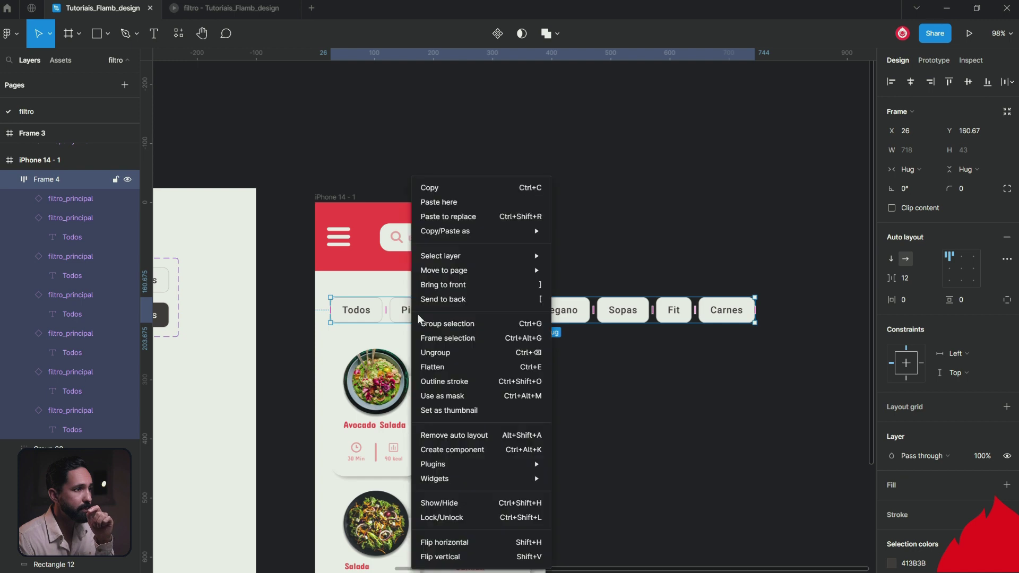
click(467, 340)
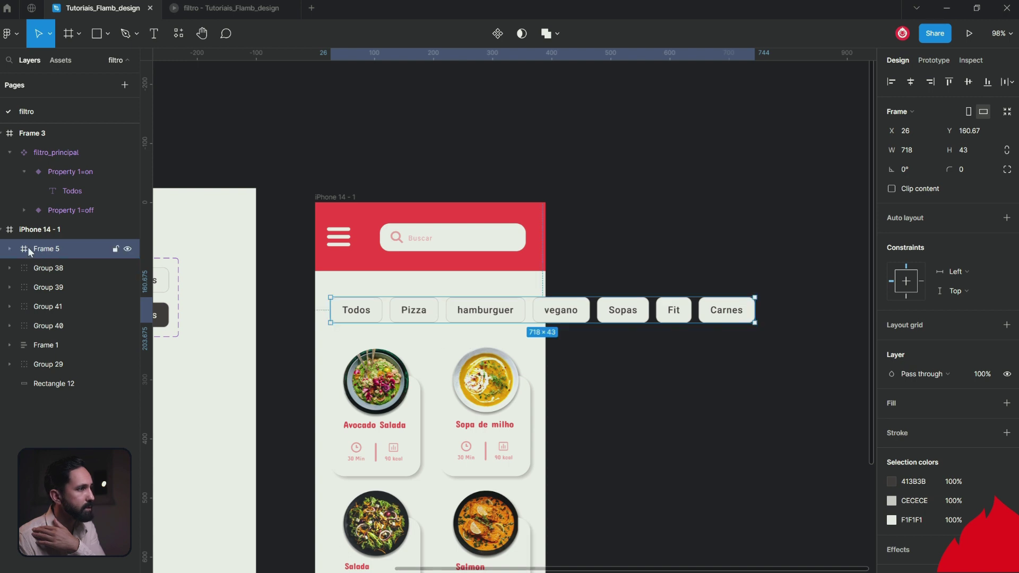
double_click(55, 248)
text(filtros)
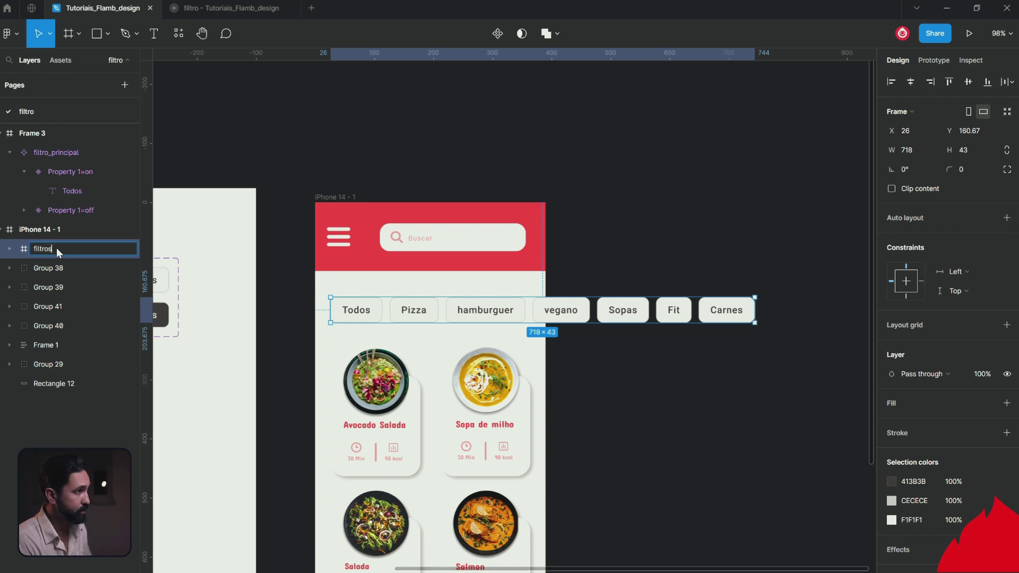
key(Return)
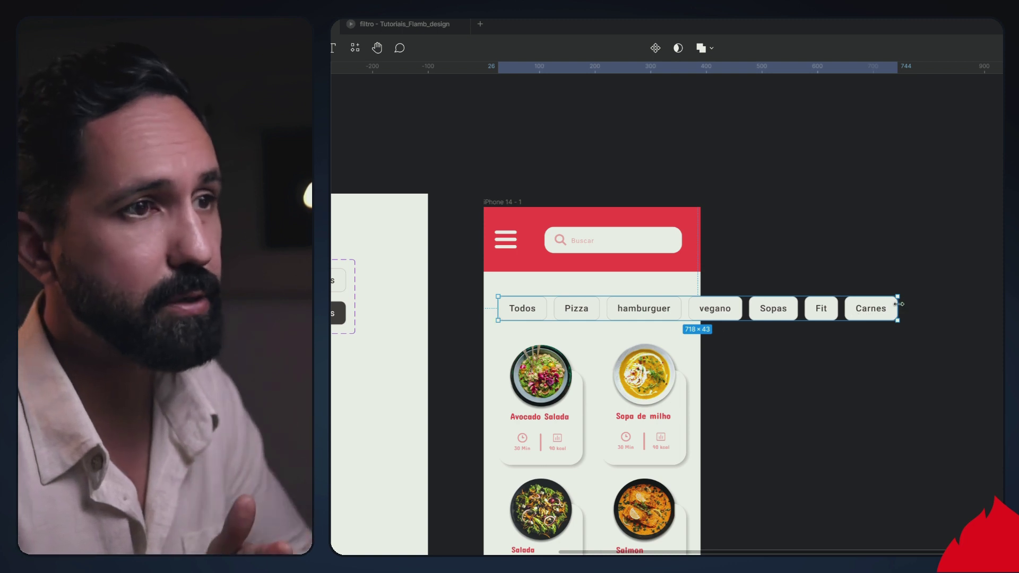
- Narrow the filtros frame to the 362 px phone width and add a flow start
drag(898, 303, 700, 311)
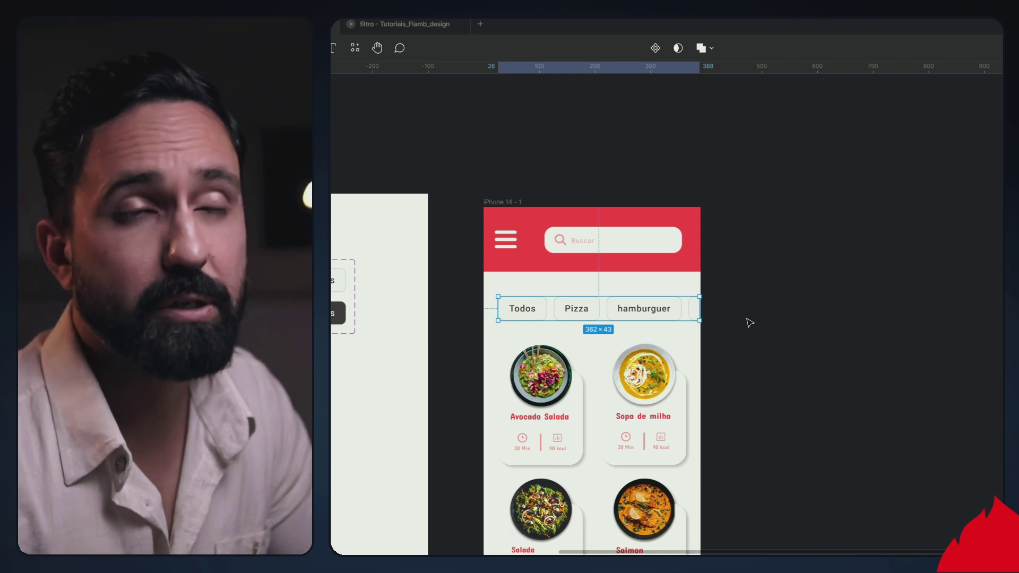
key(shift+e)
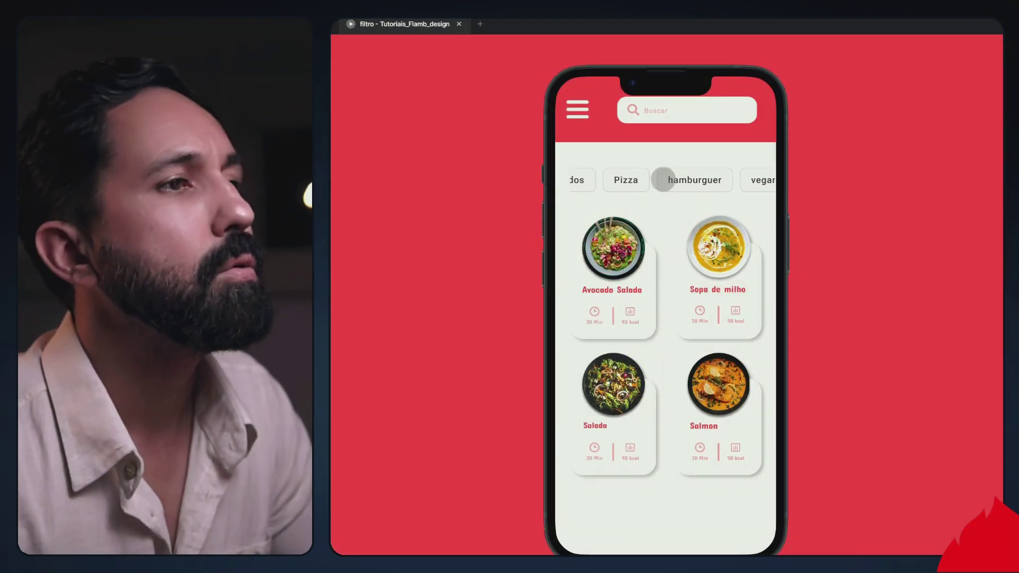
drag(664, 179, 487, 222)
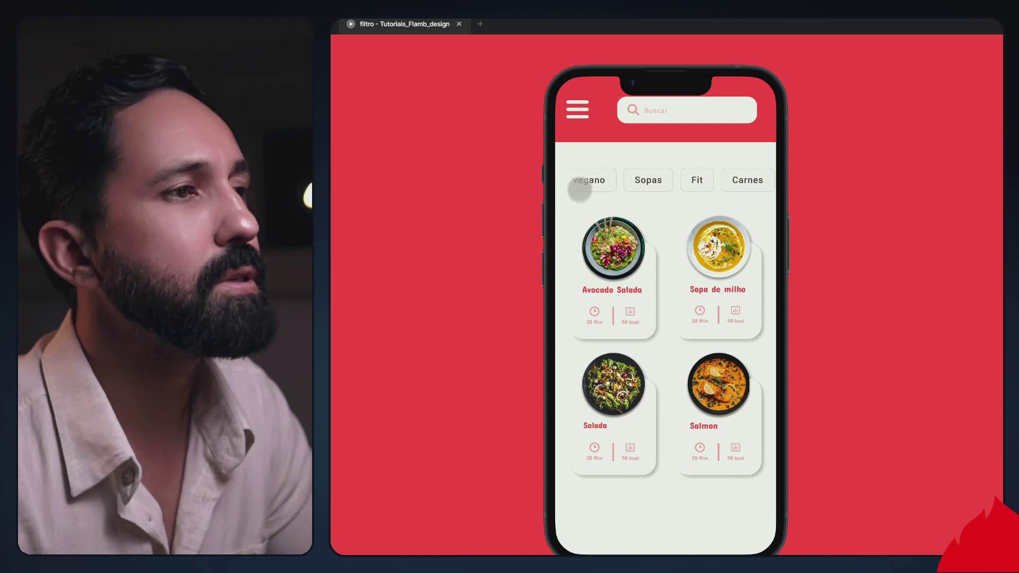
drag(578, 187, 762, 188)
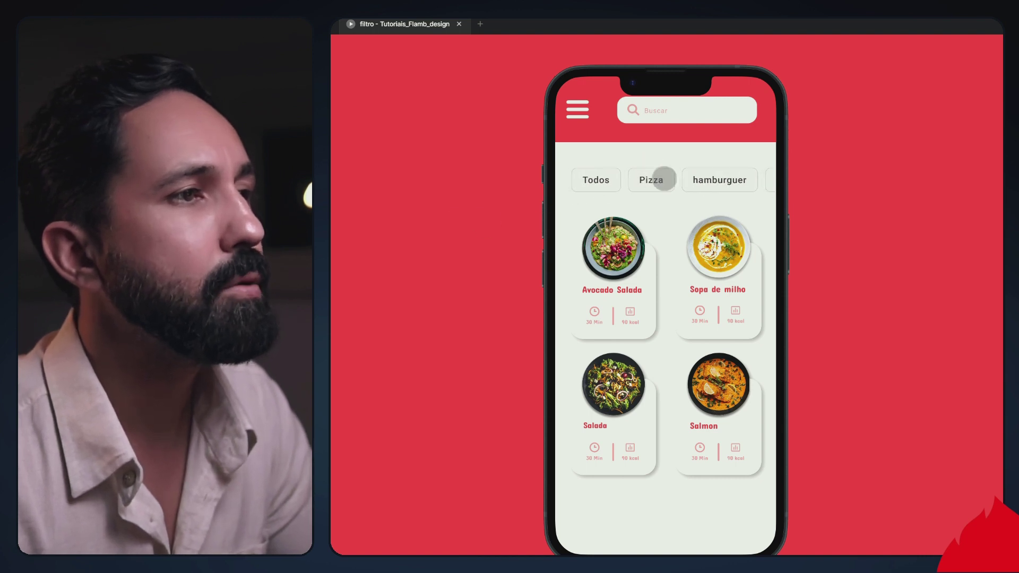
click(595, 179)
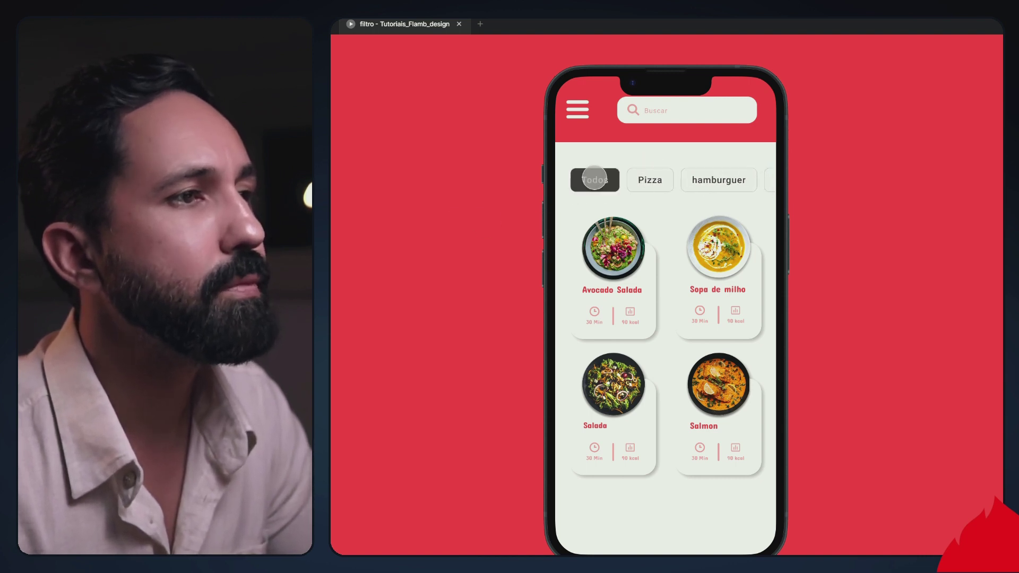
click(649, 179)
click(730, 179)
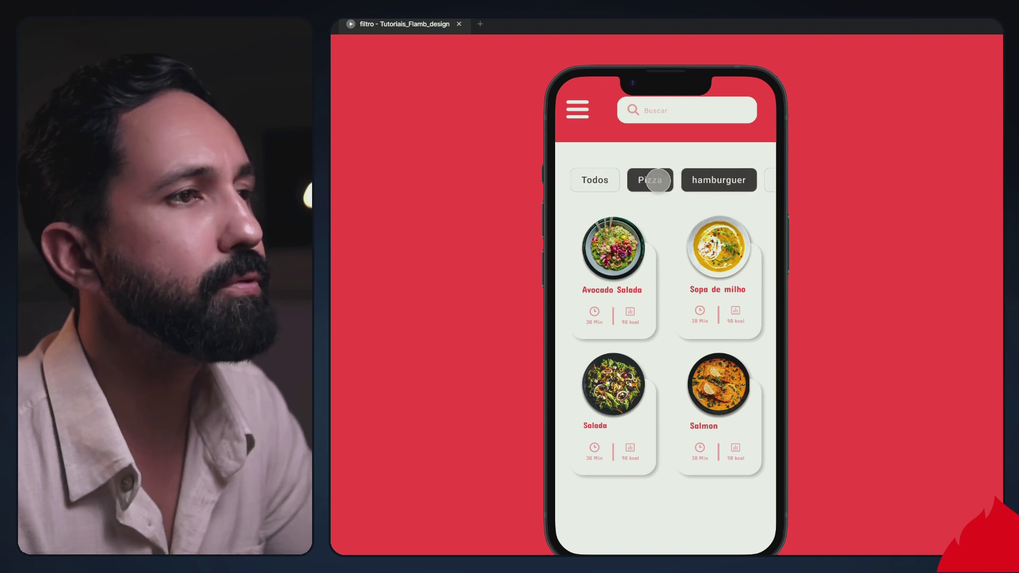
click(659, 181)
click(595, 180)
mouse_move(717, 181)
mouse_down()
mouse_move(660, 181)
mouse_move(673, 182)
mouse_up()
click(697, 180)
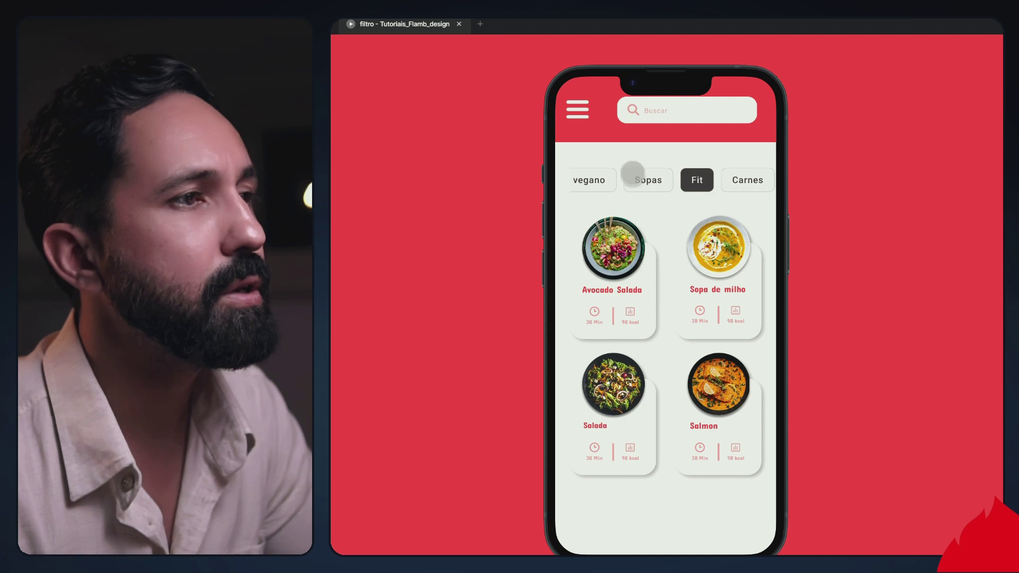
click(348, 33)
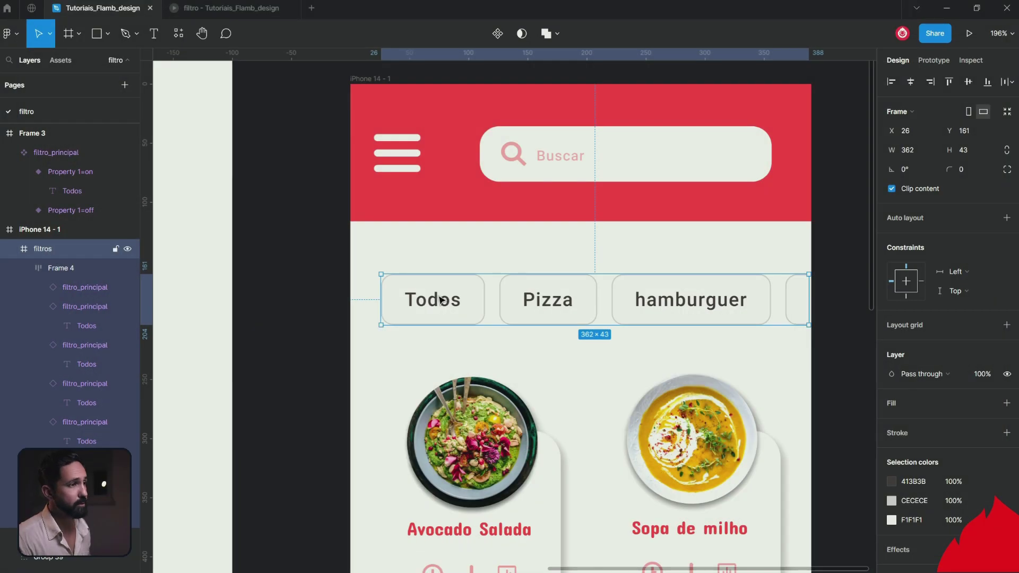
- Move the filtros frame to X 2, widen it to 388 px, and preview the prototype
drag(437, 299, 408, 301)
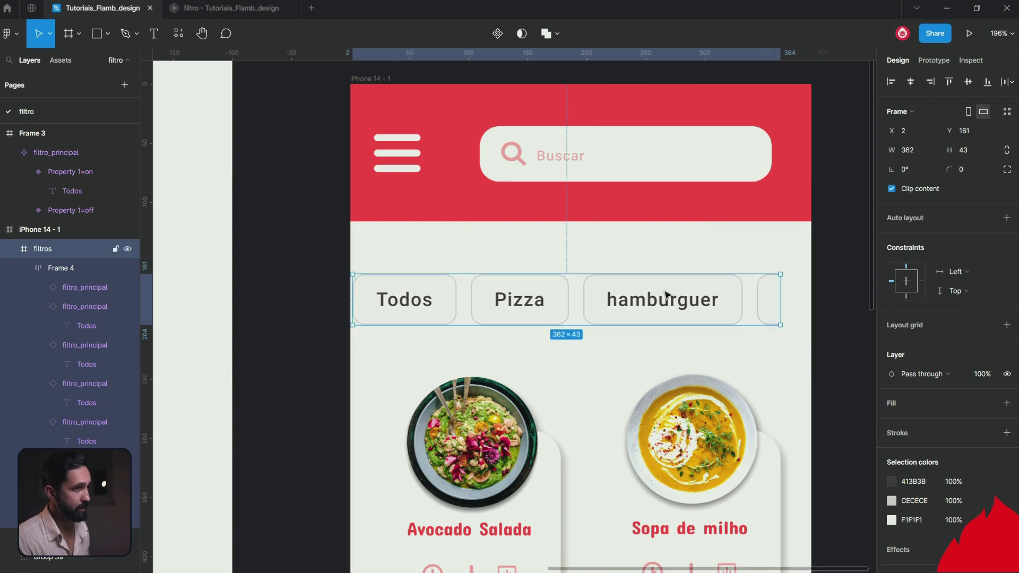
drag(780, 296, 811, 300)
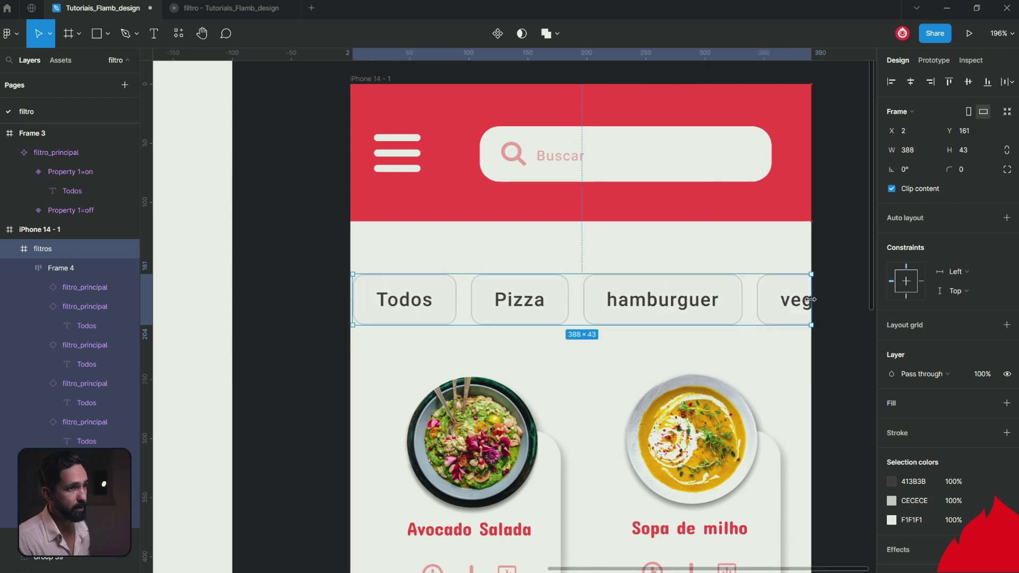
click(234, 11)
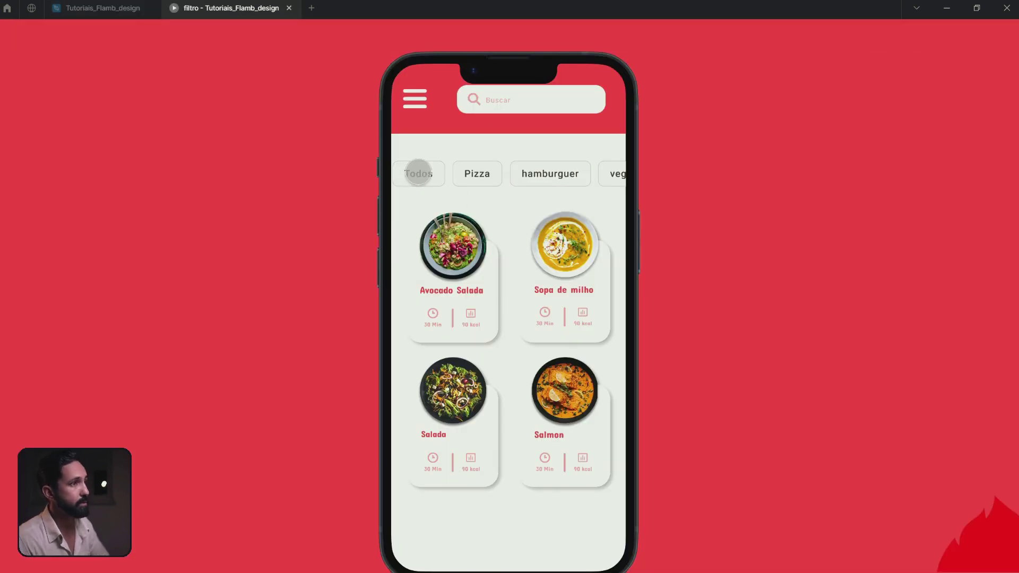
- Swipe the chip row, turn on Todos, Fit and Sopas, then return to the design file
drag(414, 172, 445, 173)
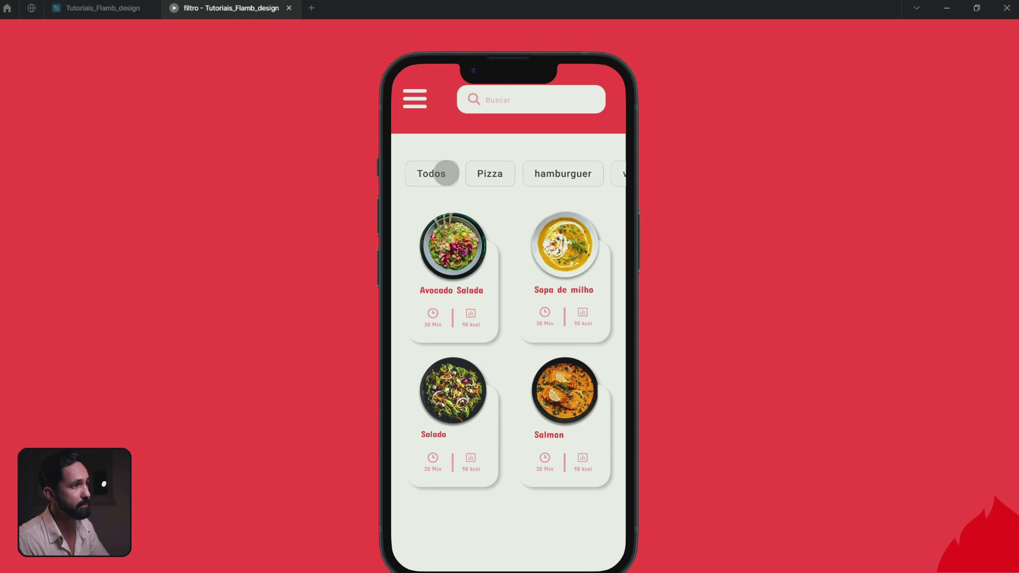
click(428, 170)
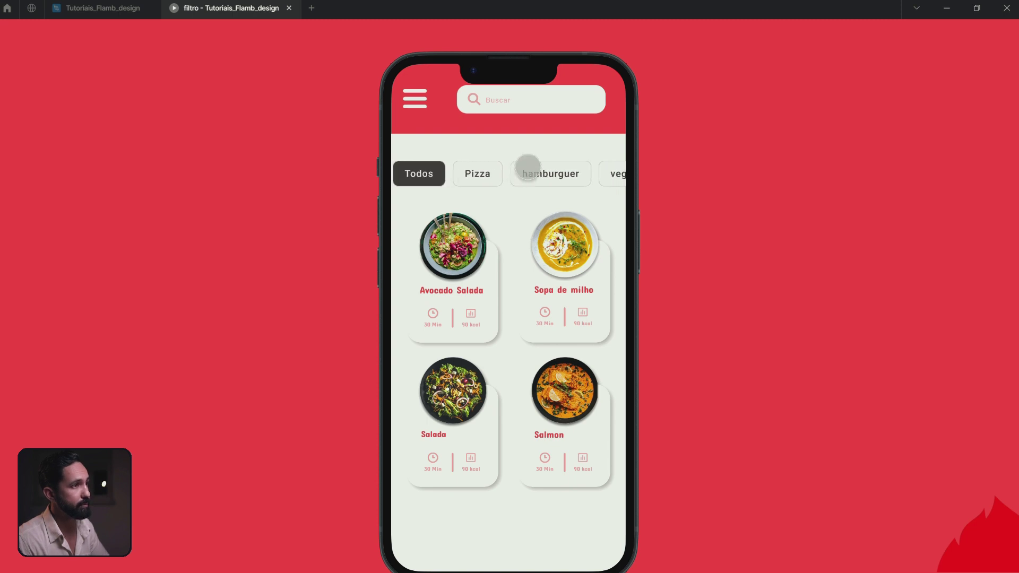
drag(528, 164, 489, 168)
click(541, 171)
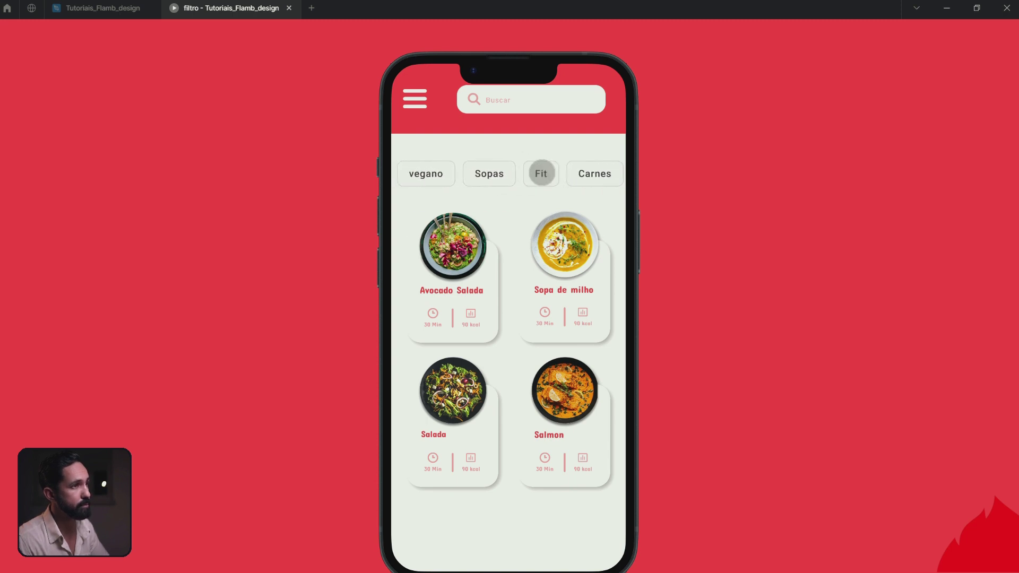
click(473, 183)
click(128, 10)
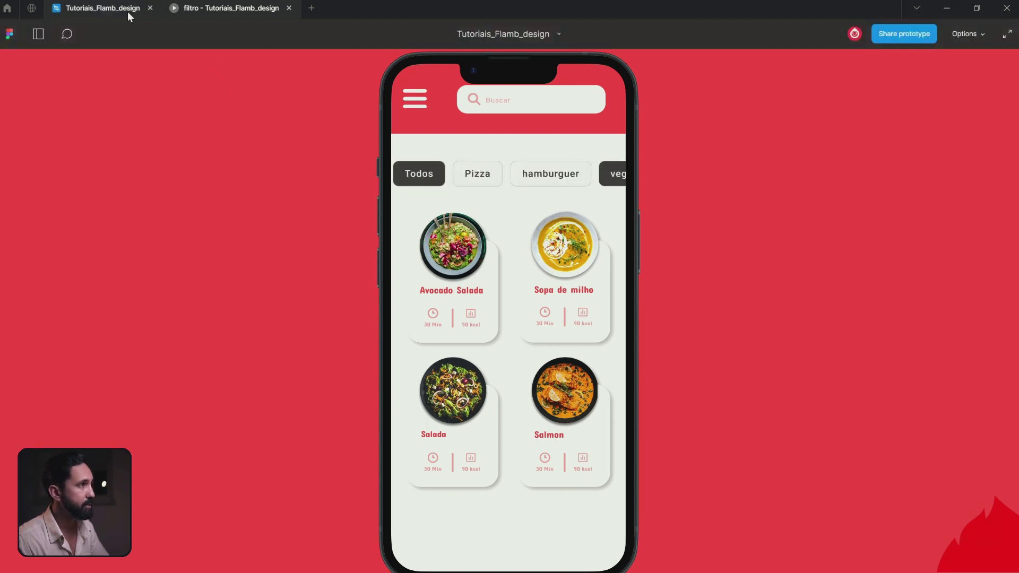
click(303, 292)
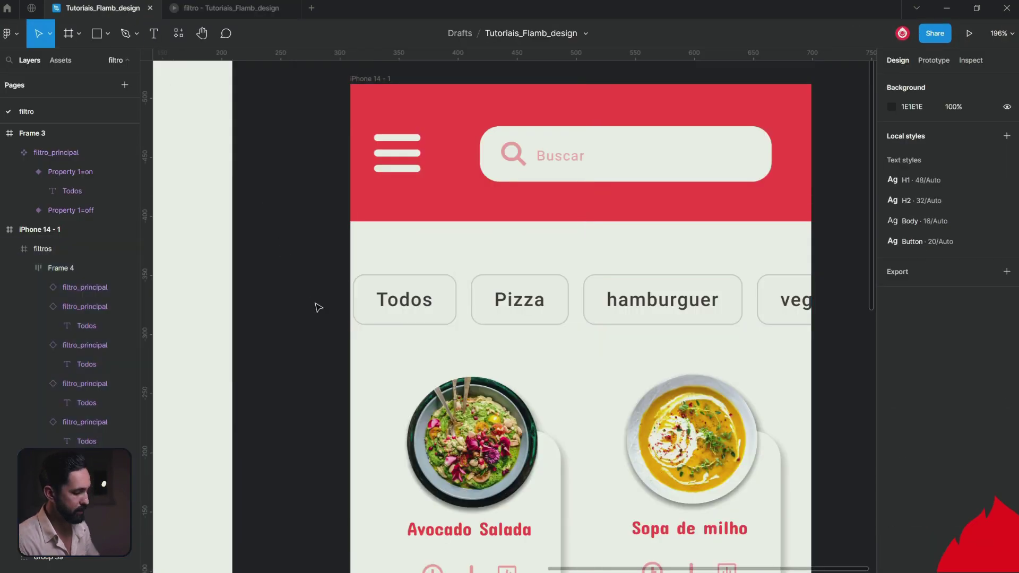
- Draw a thin 7.68-wide spacer rectangle at the start of the chip row
key(r)
mouse_move(293, 291)
mouse_down()
mouse_move(304, 338)
mouse_move(297, 318)
mouse_move(373, 299)
mouse_up()
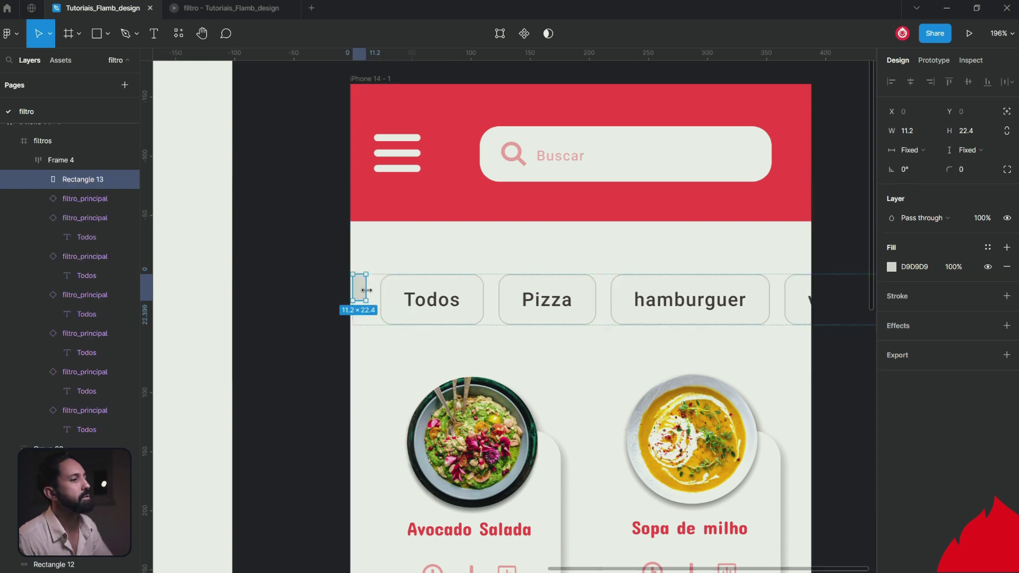
drag(366, 290, 361, 291)
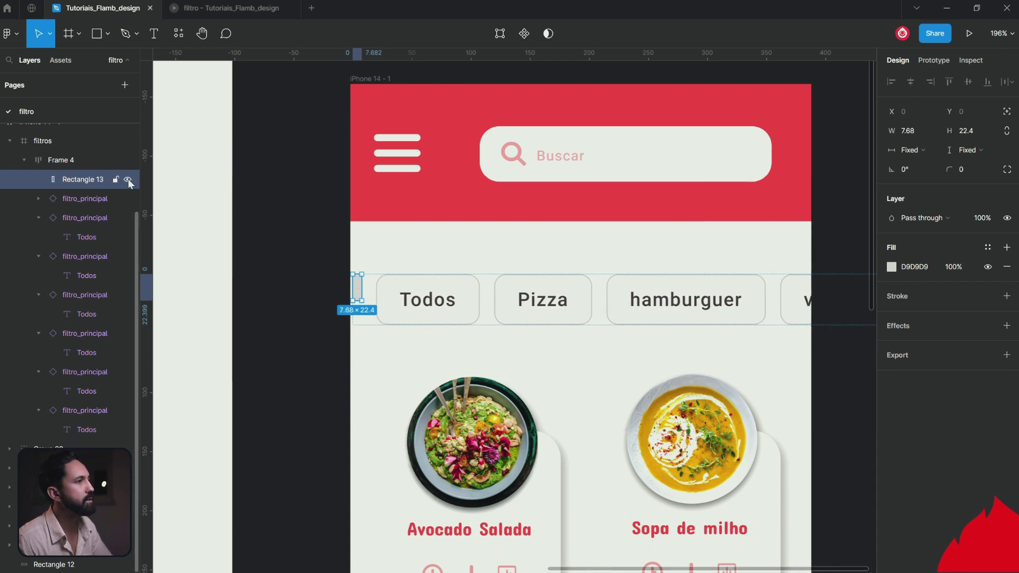
click(128, 180)
click(128, 180)
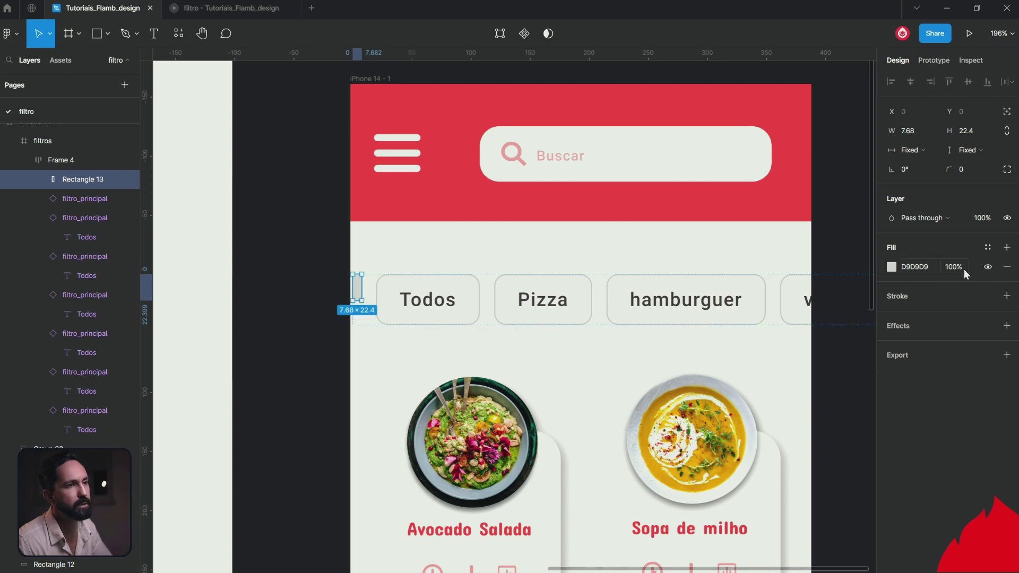
- Set the spacer's fill opacity to 0% and bring up the prototype preview
text(0)
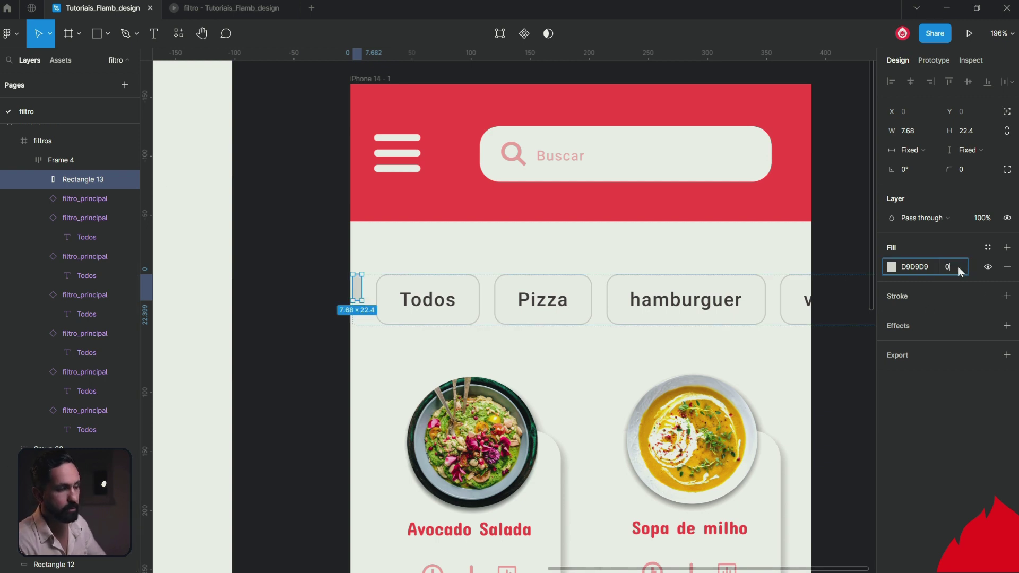
key(Return)
click(328, 367)
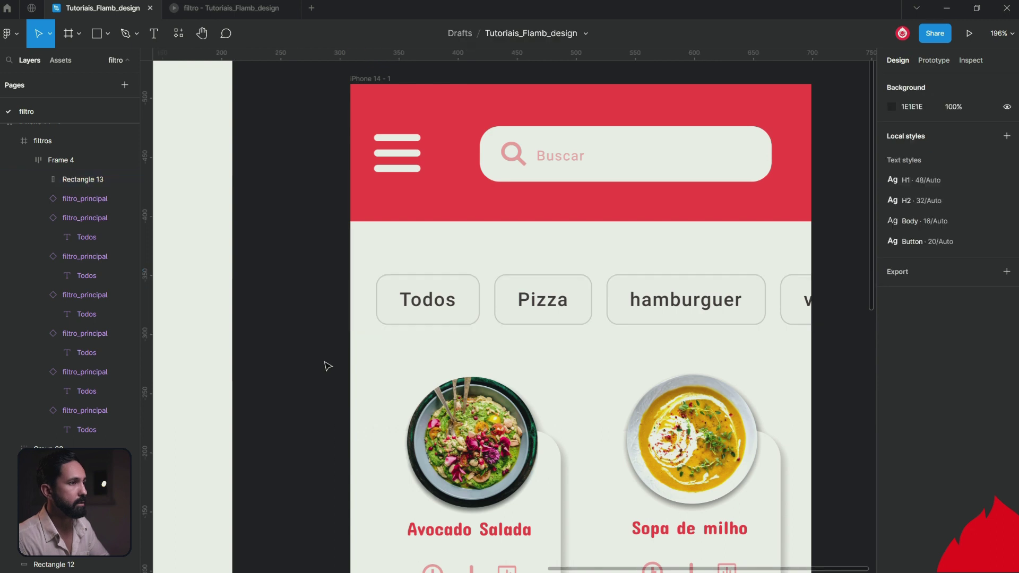
click(202, 9)
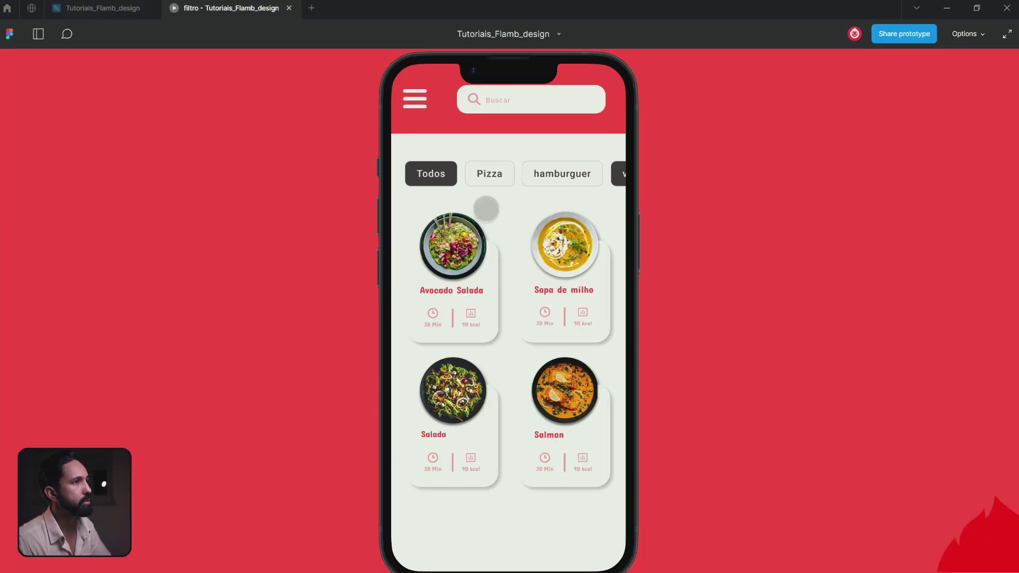